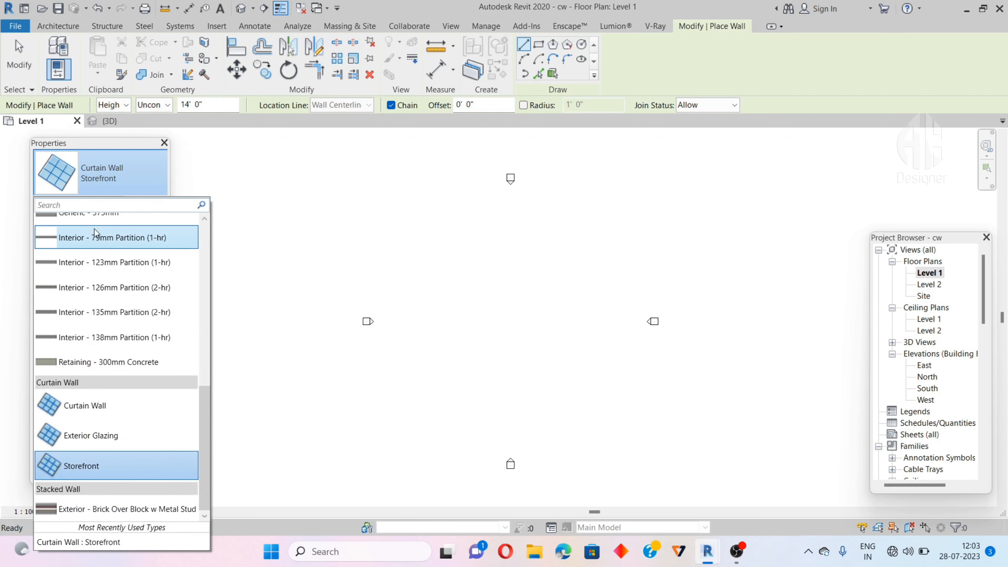
Step: Draw an L-shaped pair of Generic - 200mm walls, about 17' vertically and 15' 6" horizontally
scroll(115, 346, "up", 5)
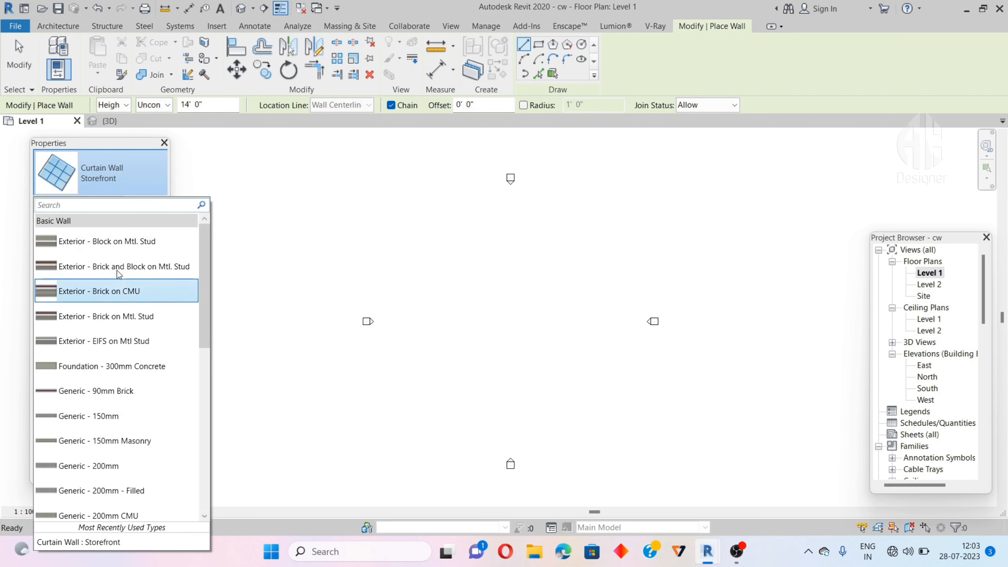
scroll(126, 453, "down", 1)
left_click(106, 436)
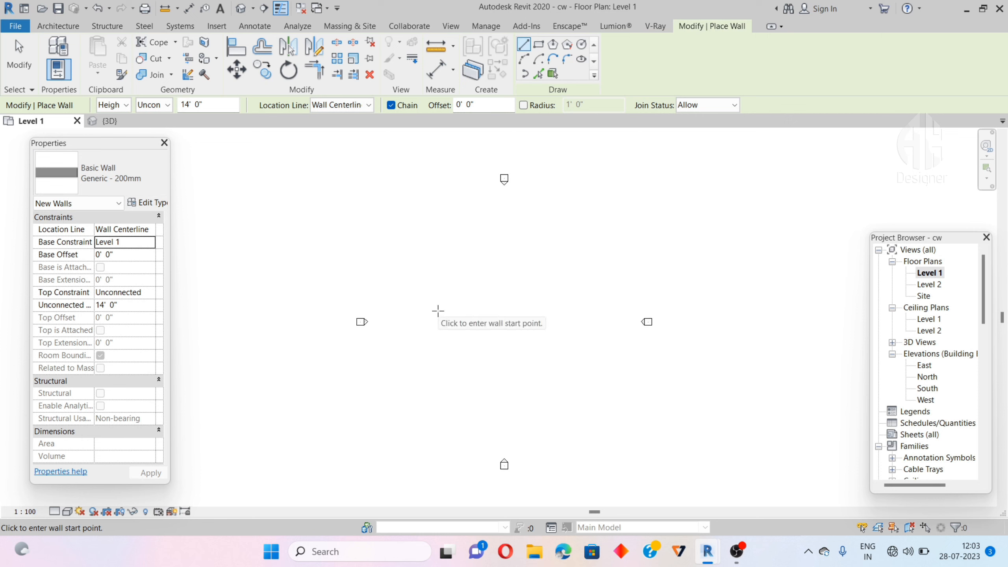
scroll(461, 344, "up", 2)
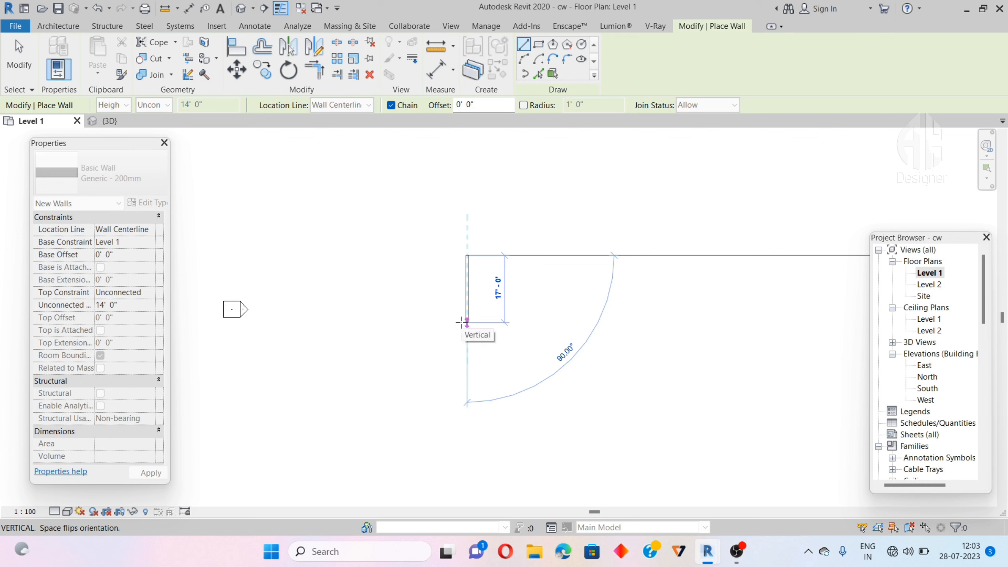
left_click(465, 323)
left_click(529, 322)
key("Escape")
key("Escape")
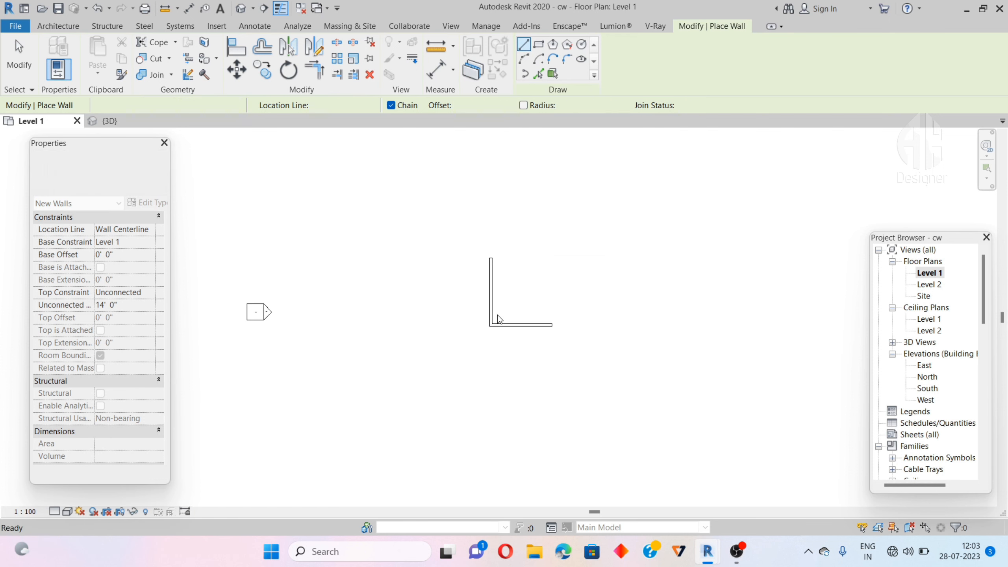
scroll(402, 289, "up", 1)
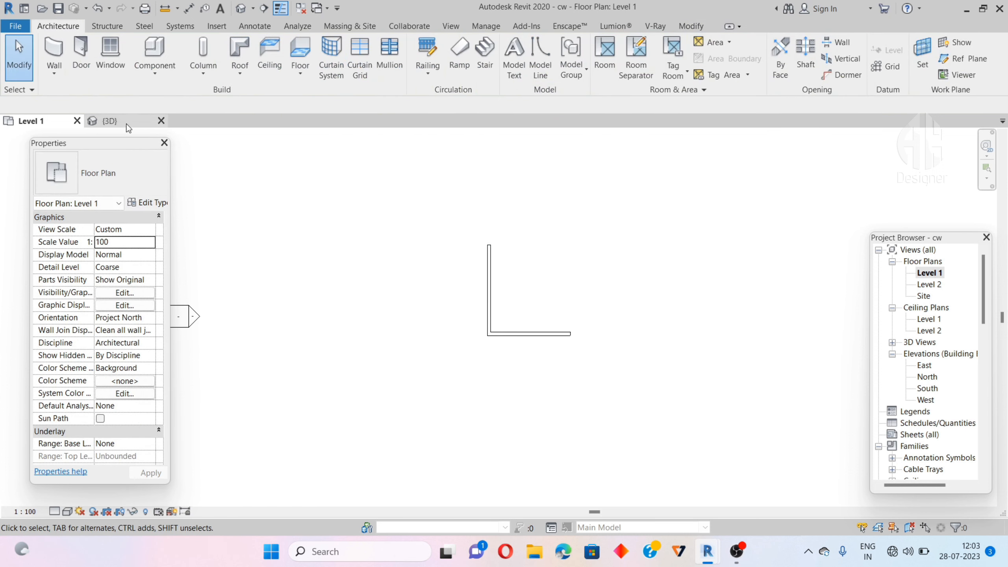
Step: Inspect the two walls in the 3D view and return to the Level 1 floor plan
left_click(131, 123)
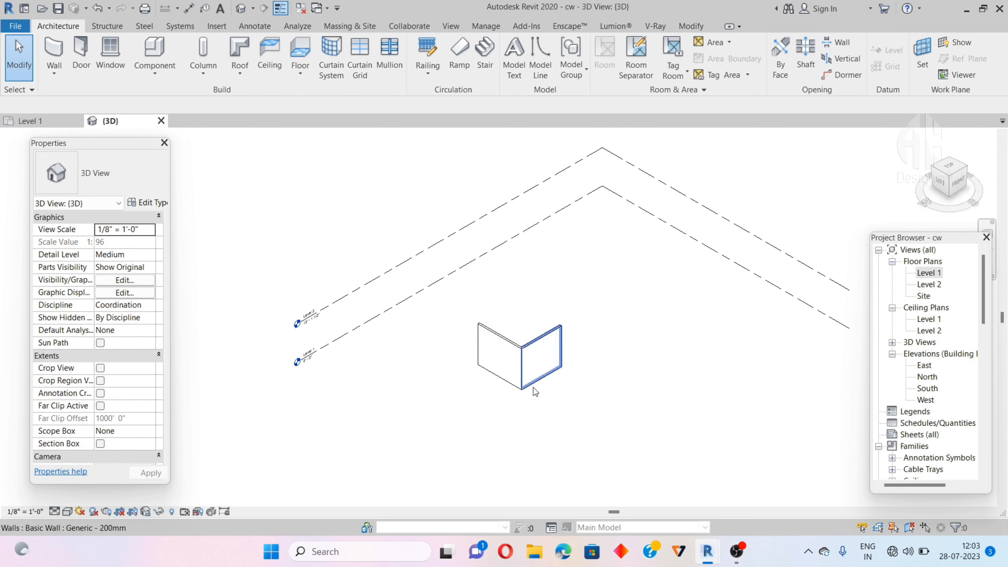
scroll(512, 349, "up", 5)
double_click(927, 273)
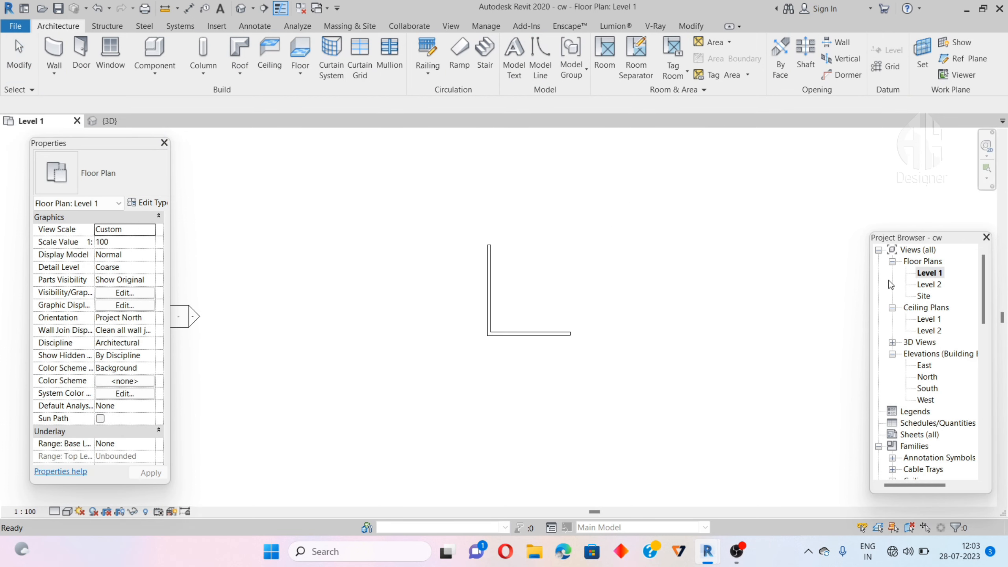
Step: Start the Wall tool with the Curtain Wall Storefront type
scroll(506, 274, "up", 1)
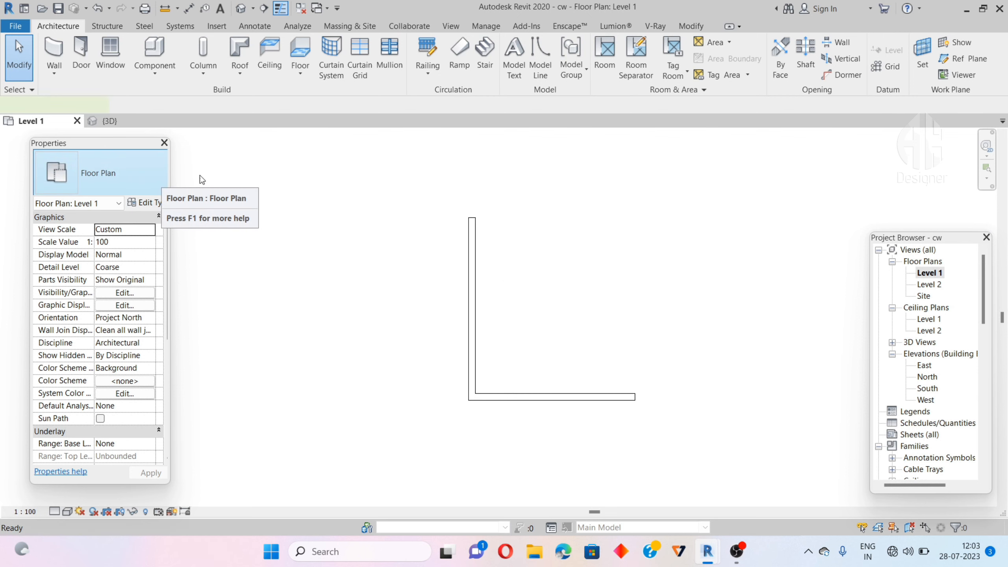
key("w")
key("a")
left_click(99, 173)
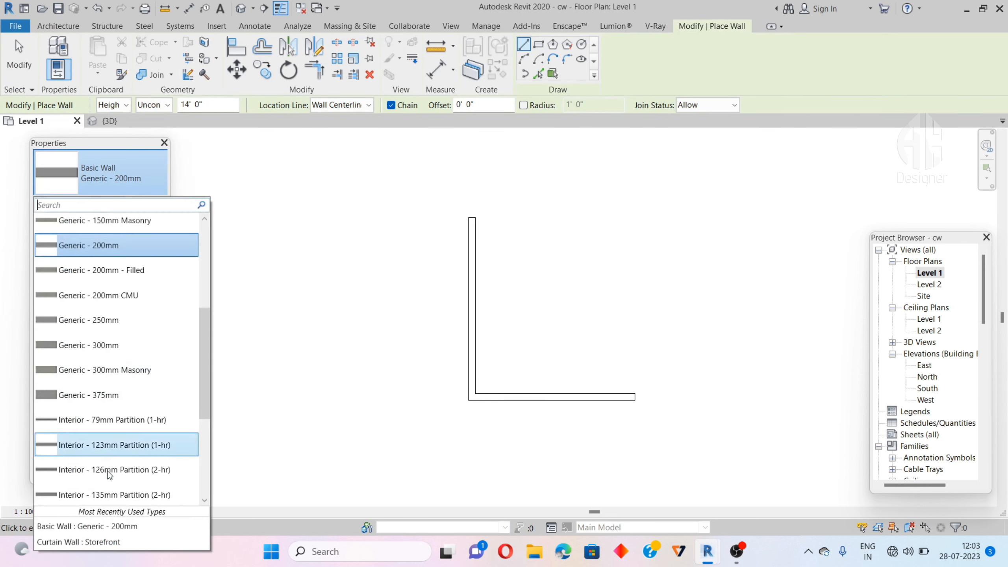
scroll(110, 475, "down", 3)
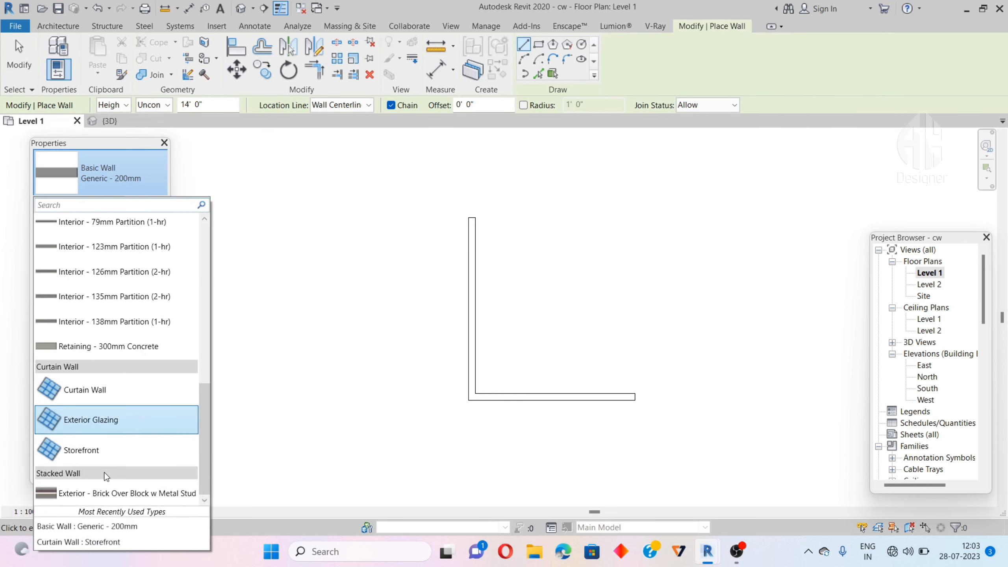
left_click(91, 451)
Step: Draw a Storefront curtain wall about 5' long within the vertical wall, ending at the corner of the L
scroll(474, 357, "up", 2)
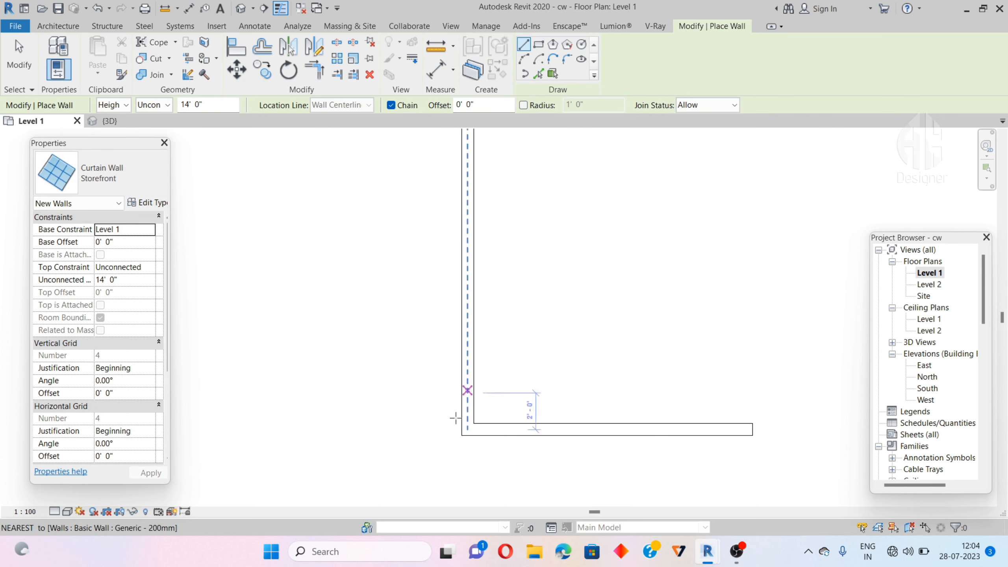
scroll(449, 417, "up", 2)
scroll(480, 330, "up", 2)
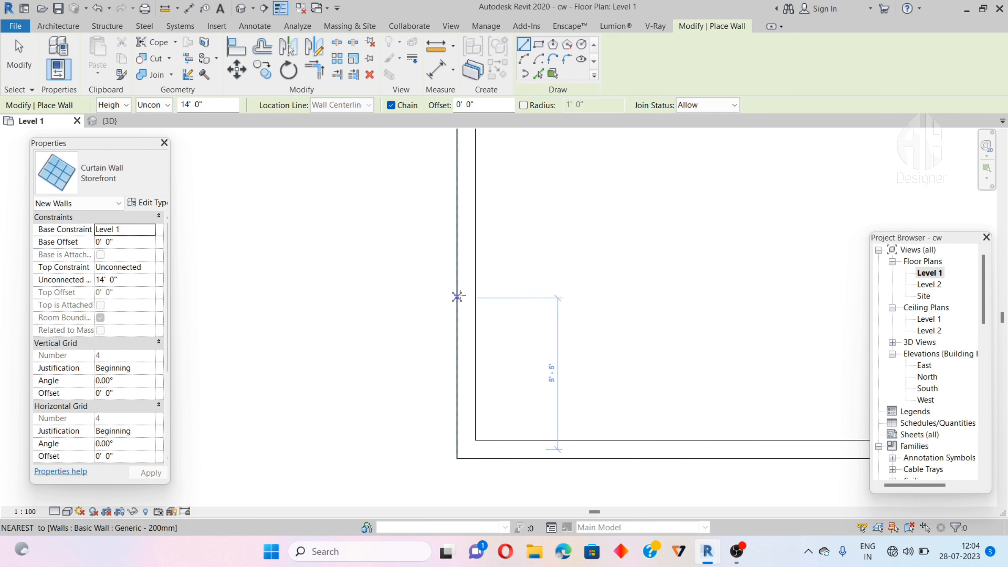
left_click(466, 309)
scroll(466, 352, "down", 2)
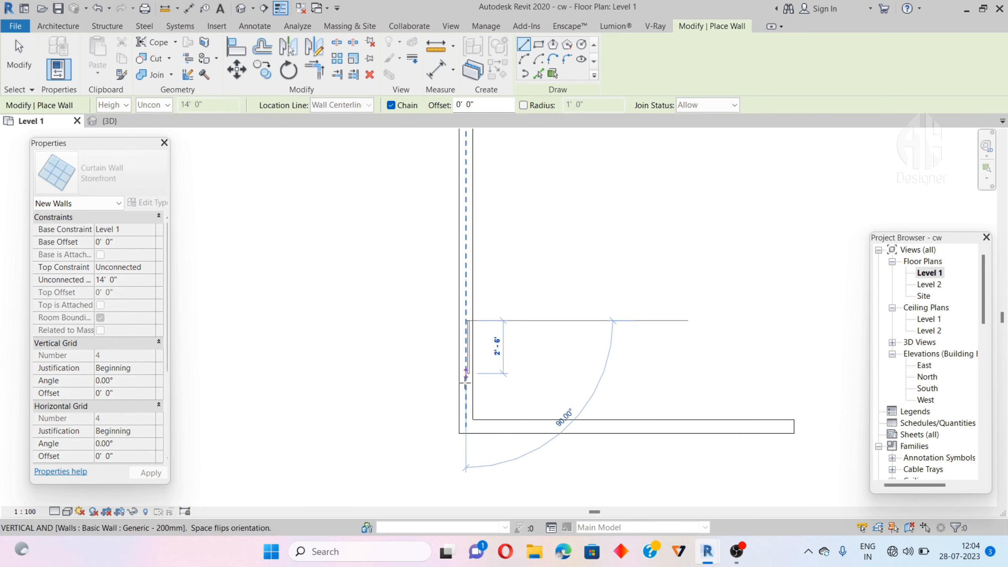
scroll(465, 414, "up", 3)
left_click(470, 432)
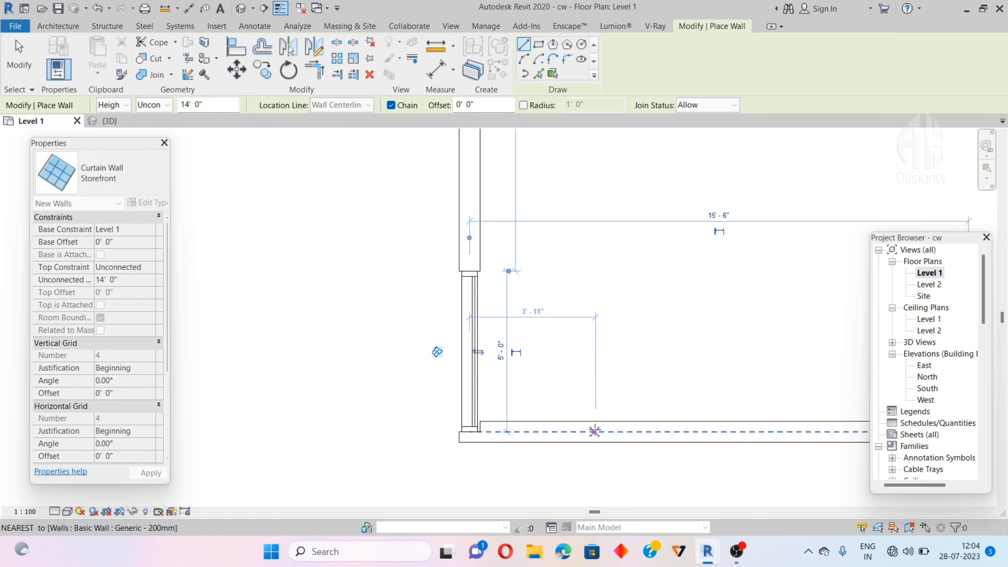
scroll(590, 461, "up", 1)
key("Escape")
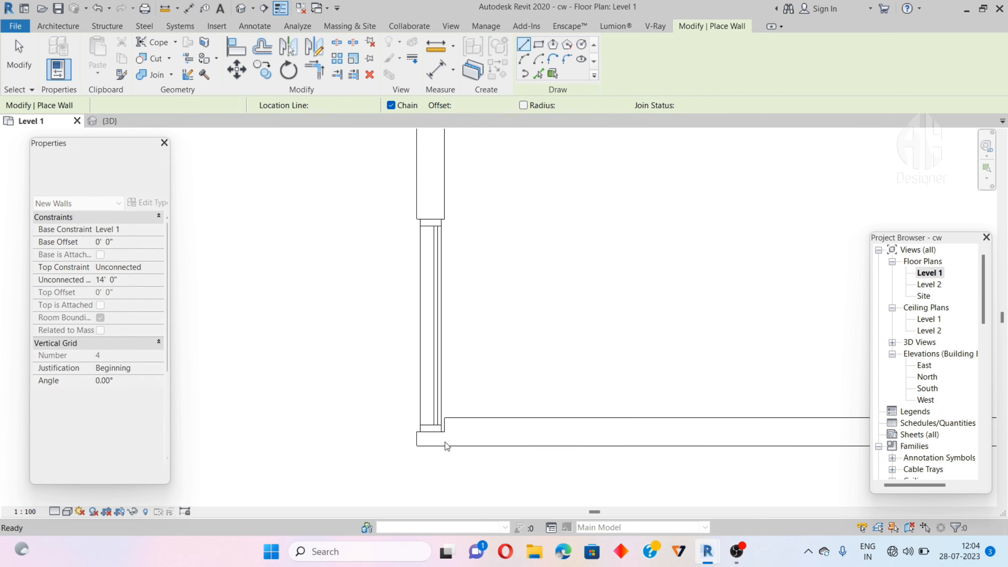
Step: Draw a second Storefront curtain wall within the horizontal wall, running about 4' from the corner, and end the Wall tool
left_click(430, 432)
left_click(600, 432)
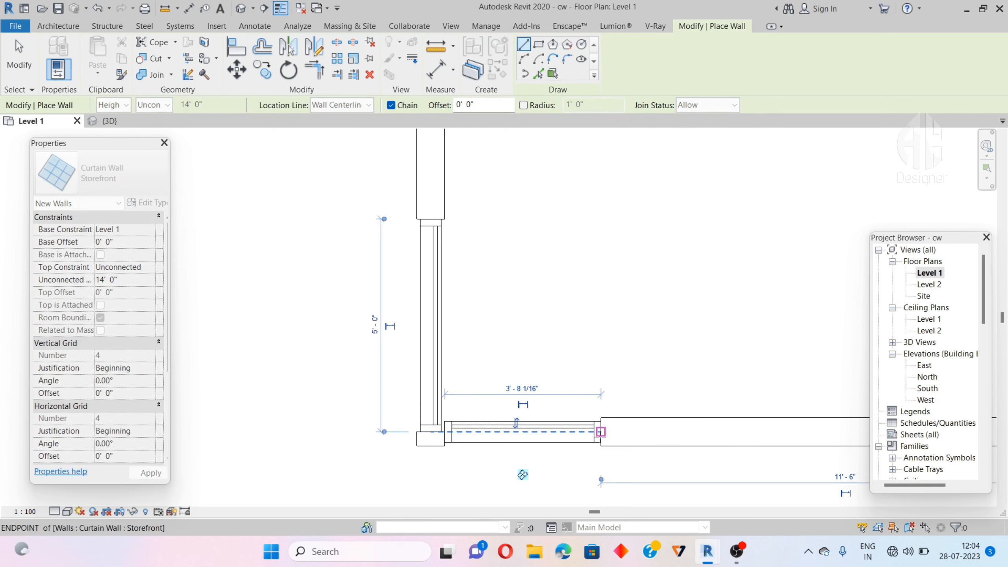
key("Escape")
left_click(501, 320)
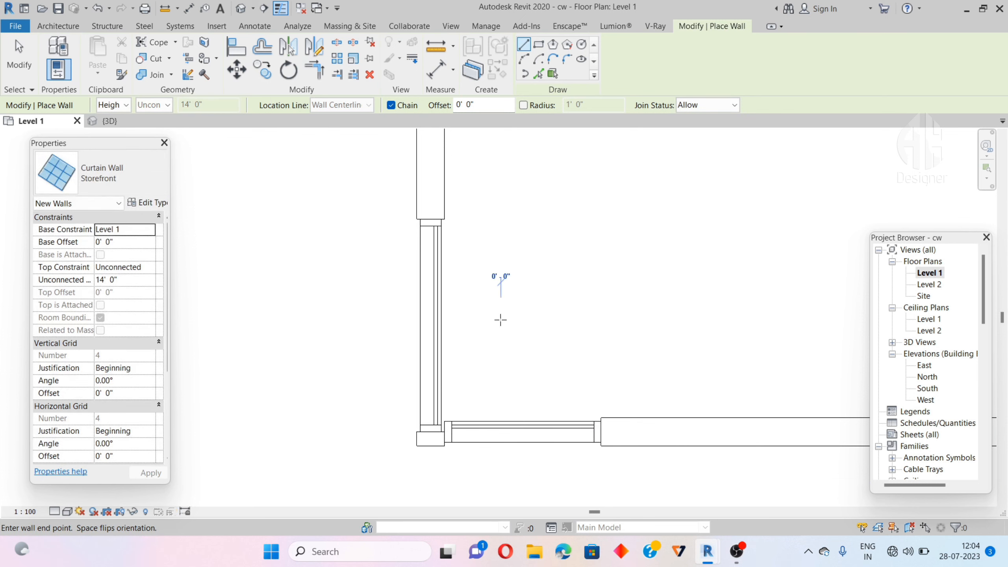
key("Escape")
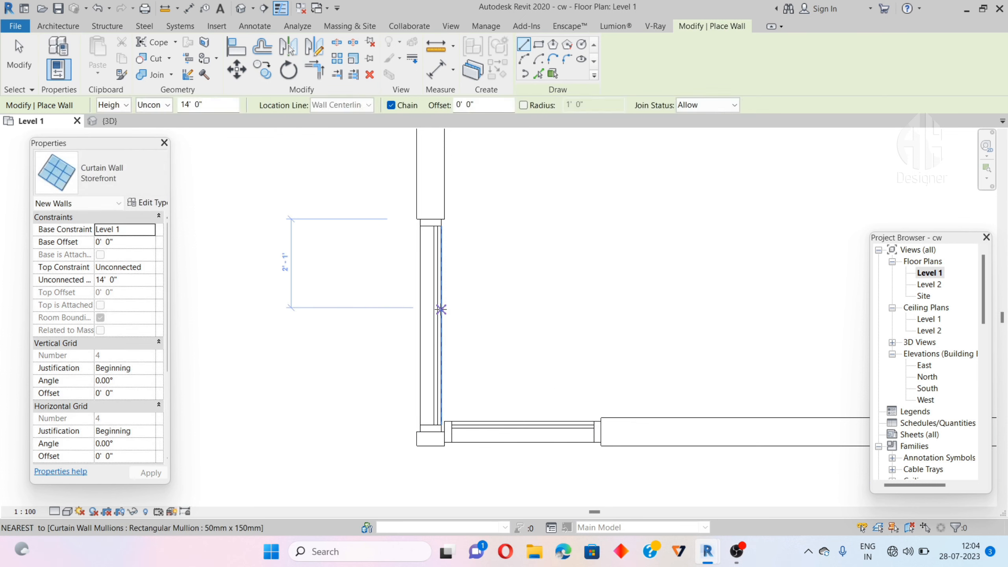
key("Escape")
Step: Set both Storefront curtain walls to a base offset of 2' 0" and an unconnected height of 10' 0"
left_click(441, 312)
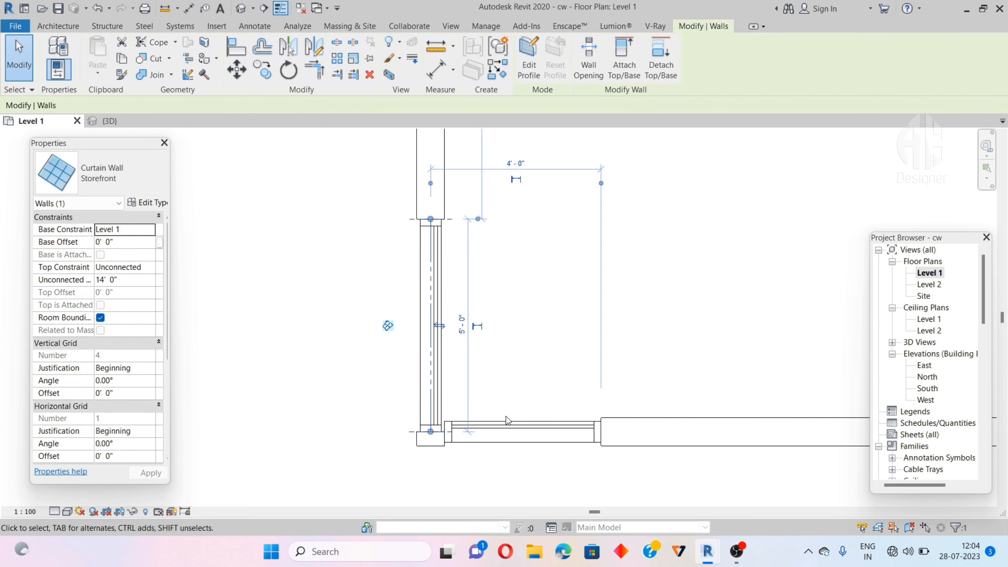
left_click(129, 242)
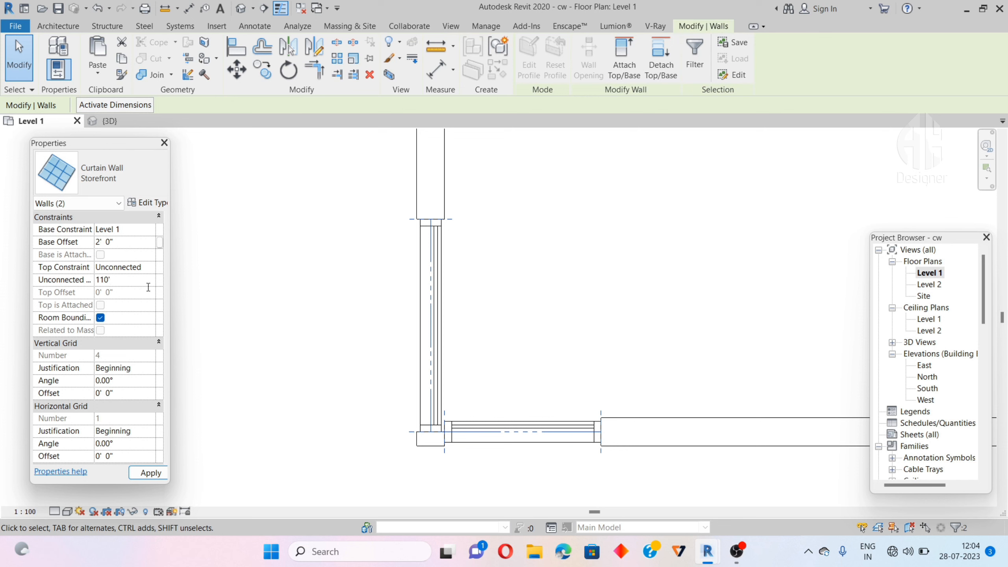
key("Return")
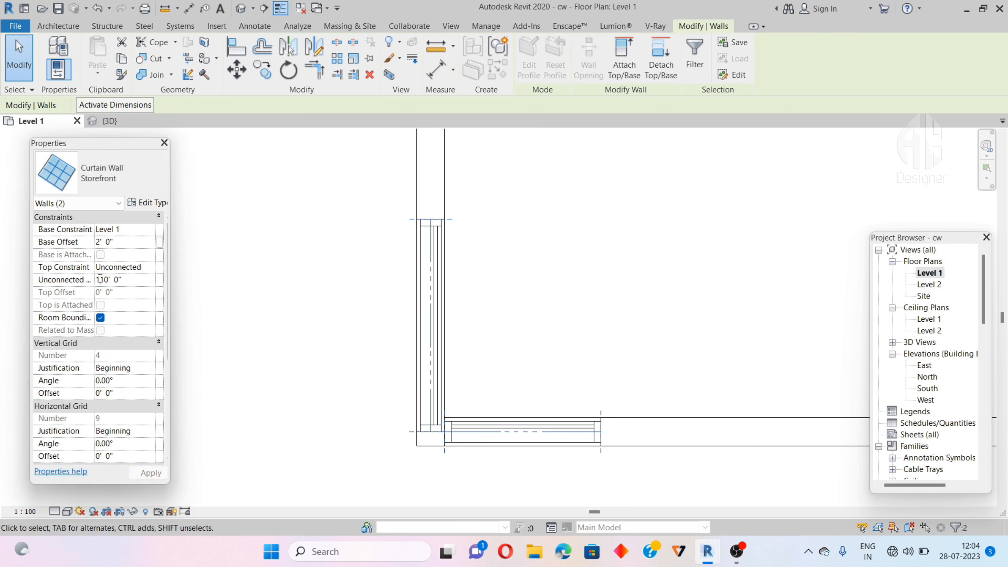
left_click(235, 311)
scroll(446, 375, "down", 4)
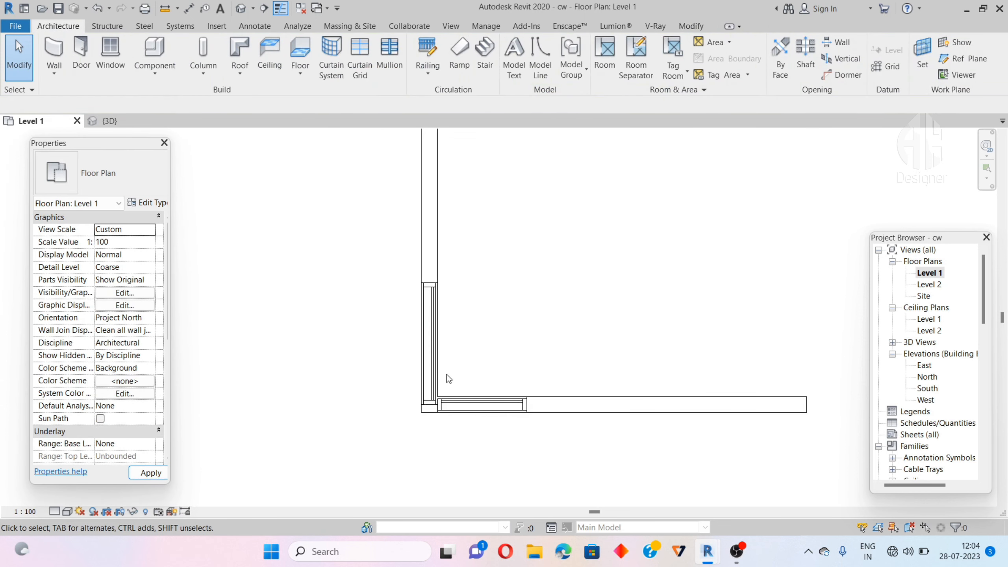
scroll(427, 392, "down", 2)
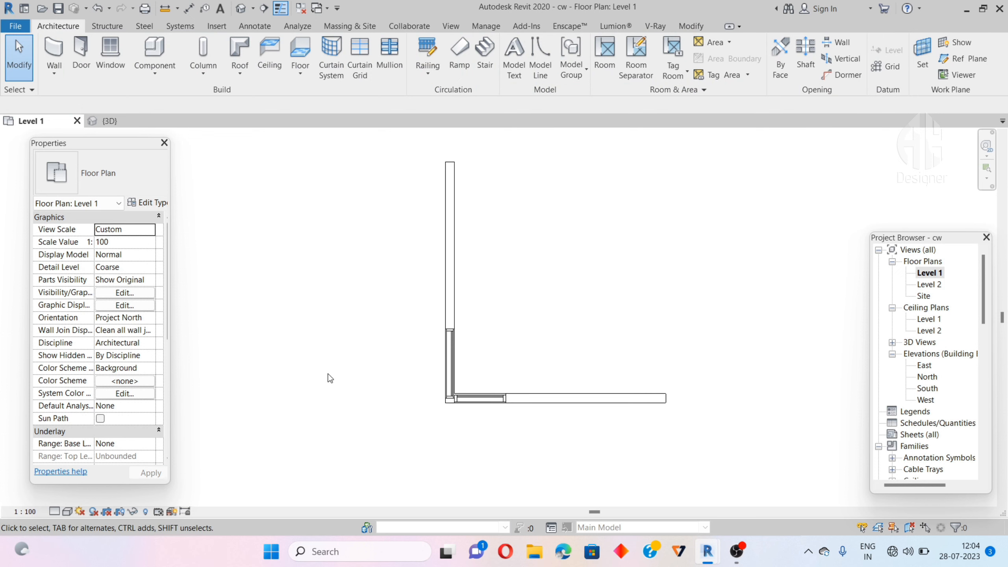
Step: In the 3D view, widen the front wall's Storefront curtain wall by stretching its outer edge away from the corner
left_click(124, 125)
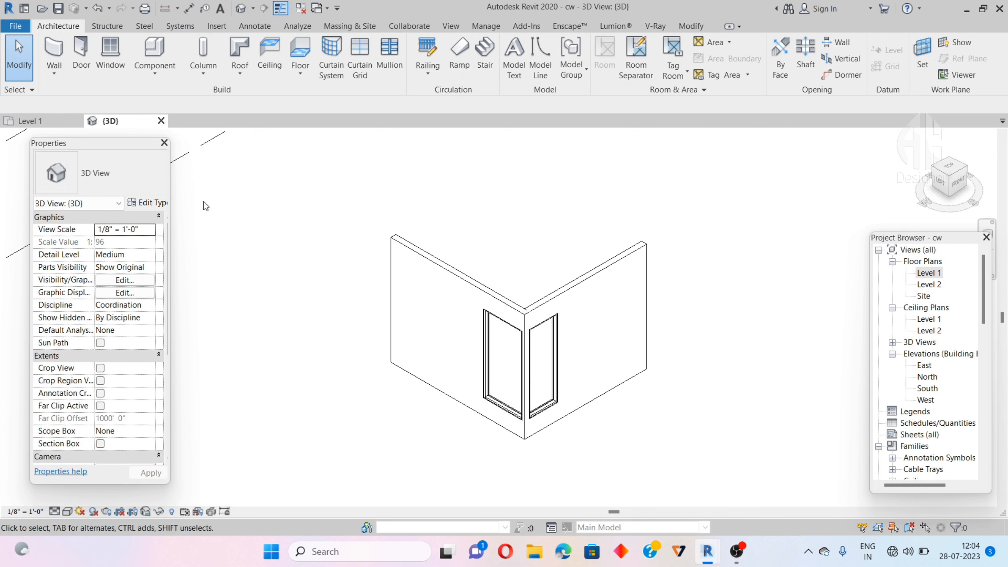
left_click(566, 376)
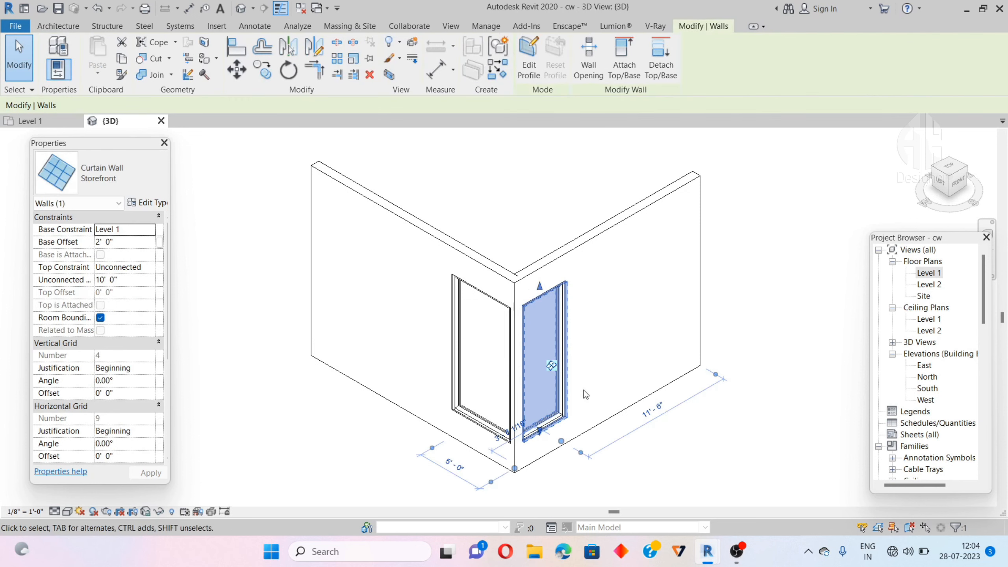
left_click(959, 182)
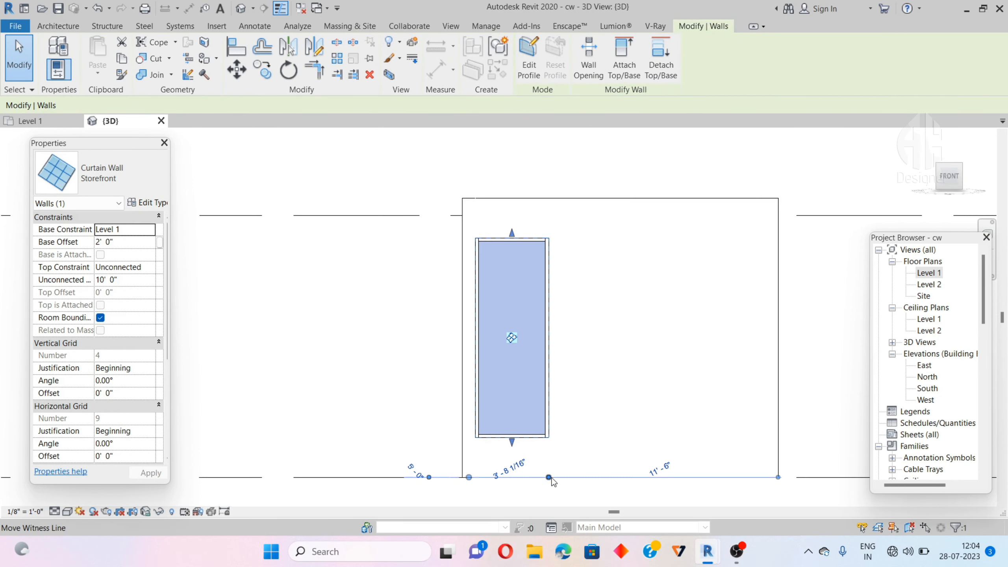
left_click(561, 363)
left_click(548, 362)
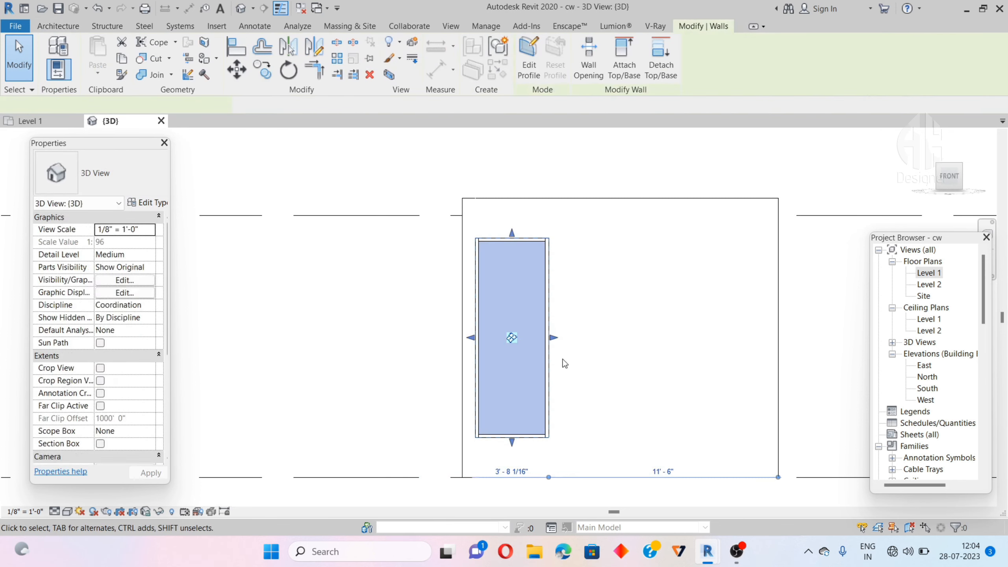
left_click_drag(555, 339, 593, 343)
left_click(595, 344)
middle_click_drag(496, 230, 621, 292, "shift")
scroll(611, 314, "down", 2)
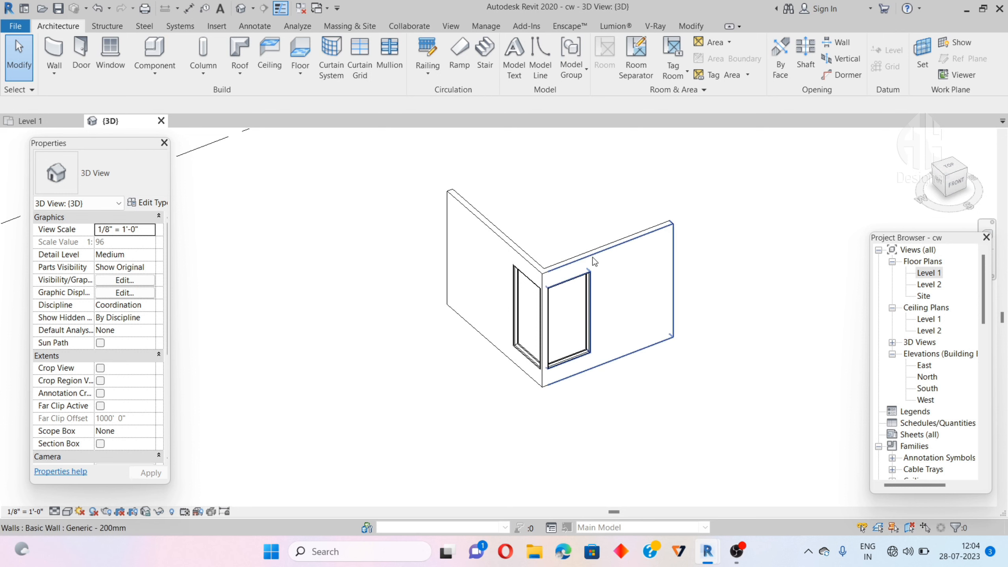
scroll(563, 365, "up", 3)
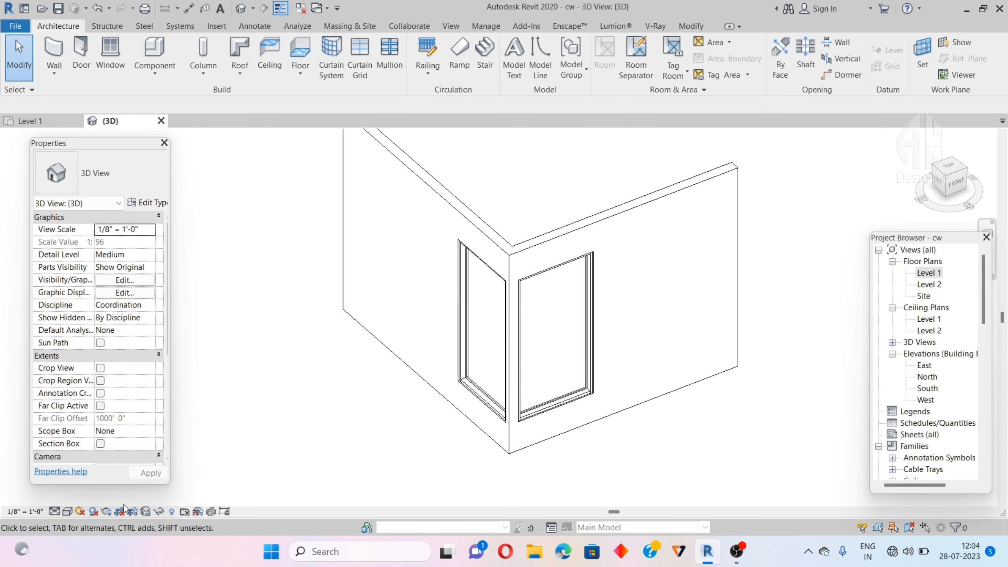
Step: Examine the corner glazing with filled surfaces displayed, and return the 3D view to the line-only visual style
left_click(66, 512)
left_click(74, 486)
scroll(549, 300, "up", 2)
scroll(450, 379, "down", 1)
scroll(470, 469, "up", 3)
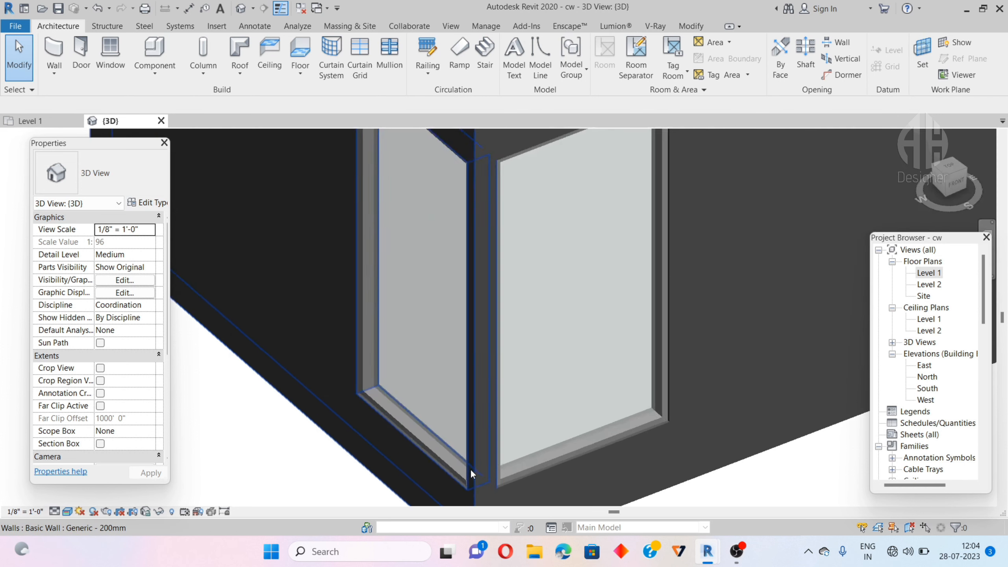
scroll(462, 372, "down", 3)
scroll(492, 358, "down", 1)
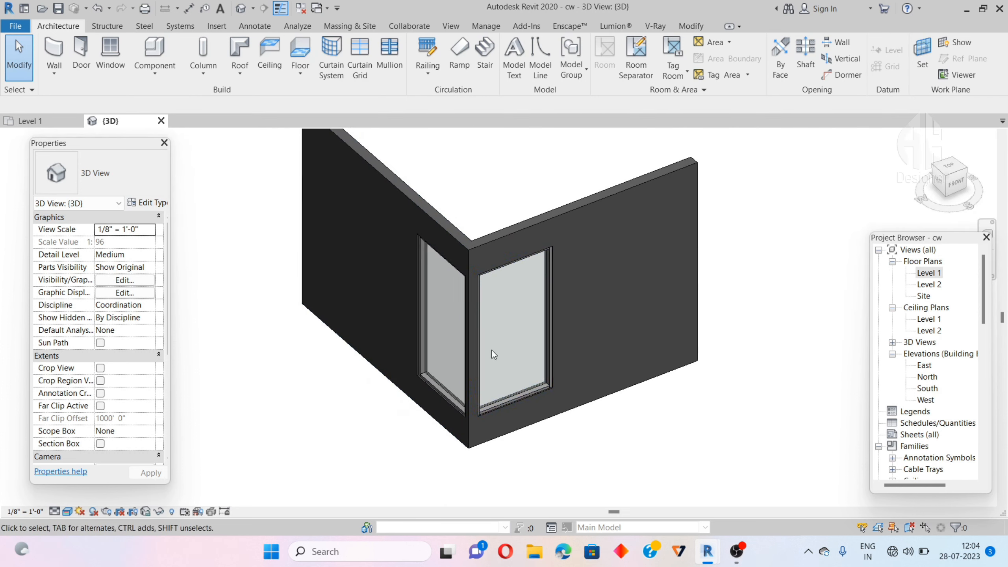
left_click(66, 512)
left_click(79, 449)
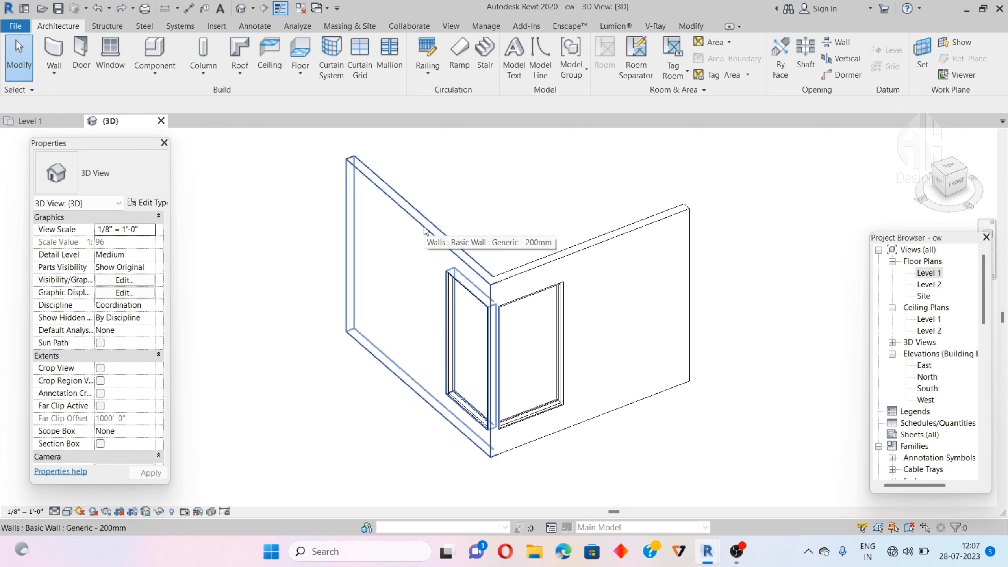
Step: Edit the left wall's profile, picking the top, outer and bottom edges of its Storefront curtain wall as sketch lines
left_click(425, 230)
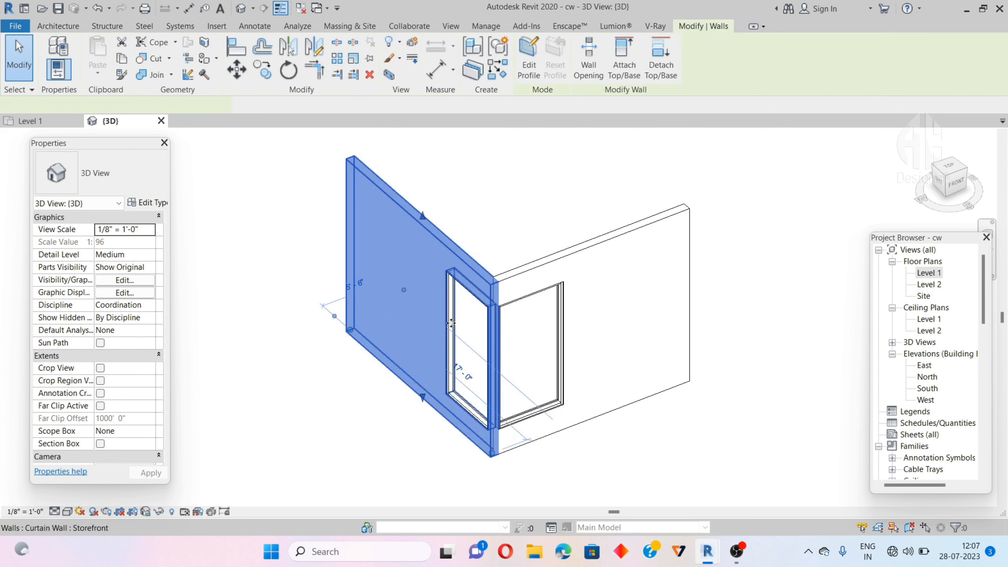
scroll(474, 353, "down", 2)
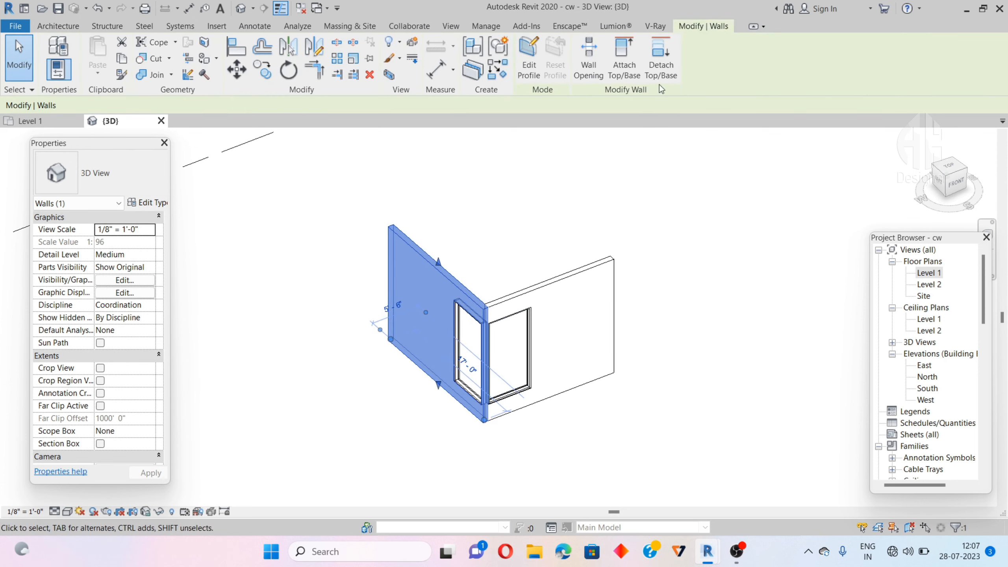
left_click(530, 72)
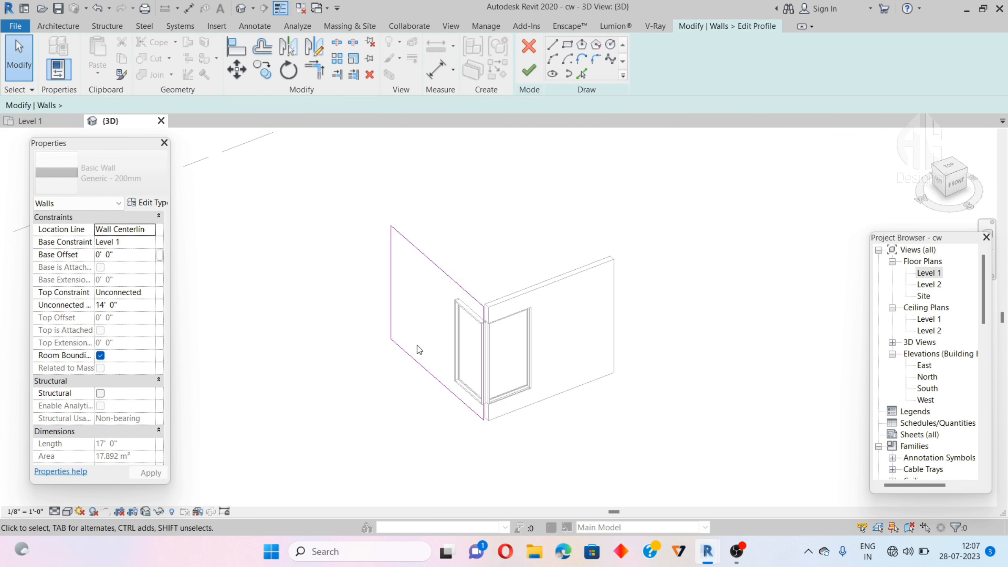
scroll(418, 344, "up", 1)
left_click_drag(945, 176, 961, 169)
scroll(657, 282, "down", 2)
scroll(457, 422, "up", 4)
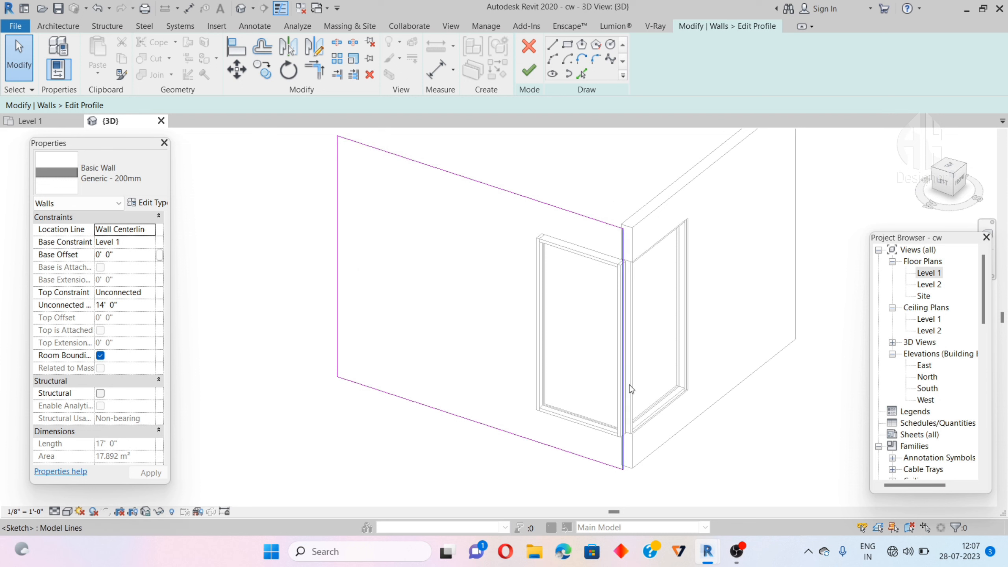
scroll(631, 386, "up", 1)
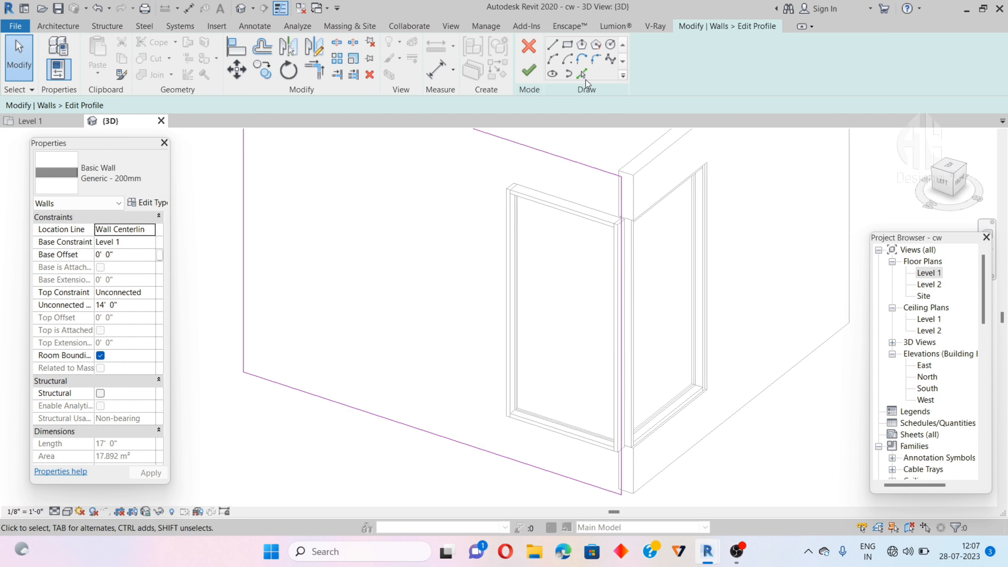
left_click(585, 76)
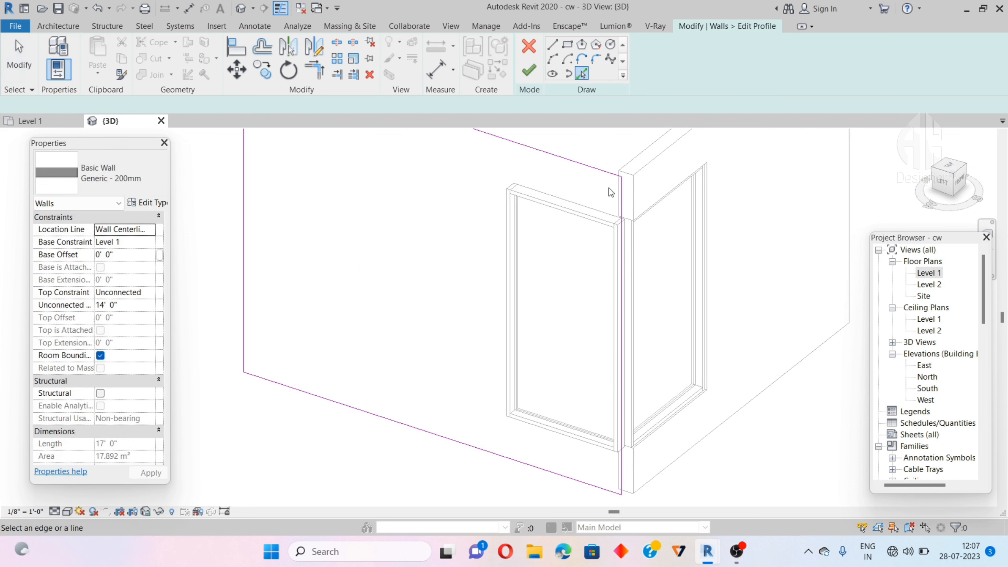
left_click(598, 207)
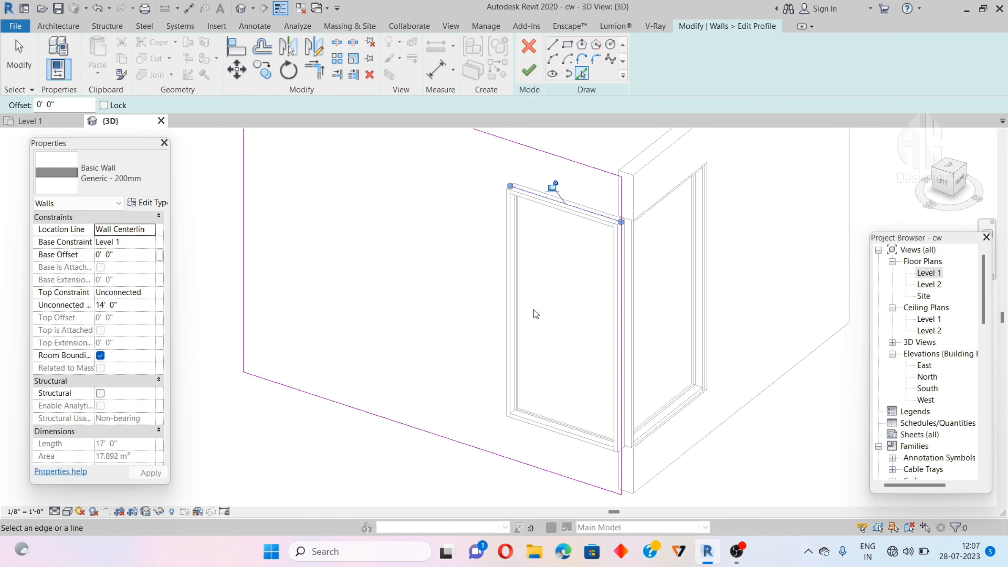
left_click(543, 423)
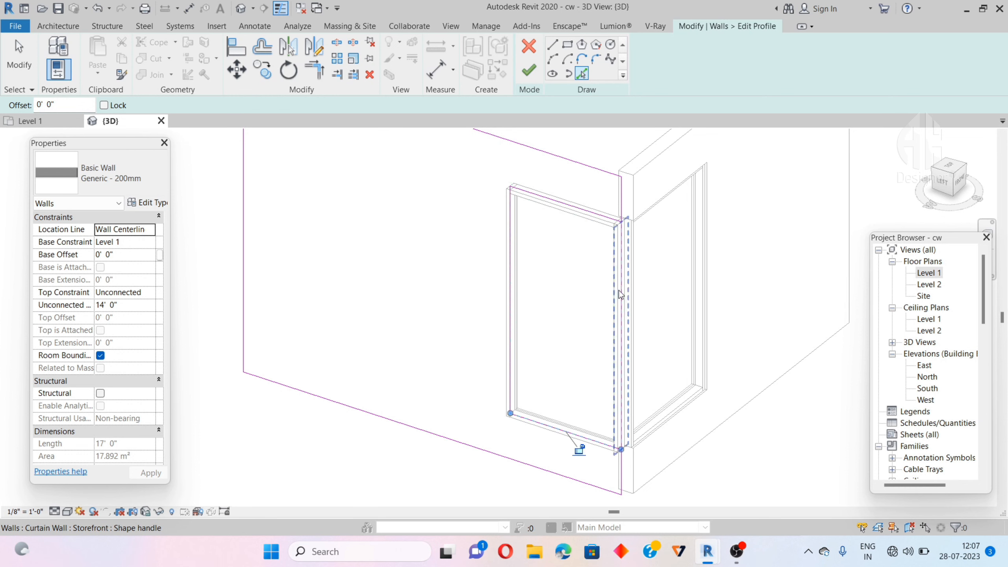
Step: Split and trim the left wall profile's corner edge to the opening's top and bottom lines, and finish the profile
left_click(338, 48)
left_click(622, 336)
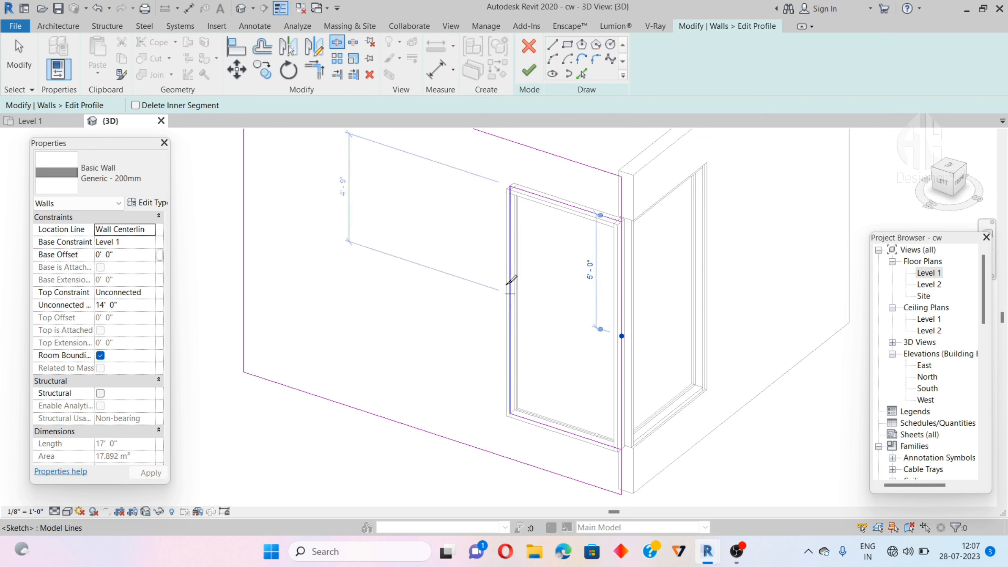
left_click(321, 76)
scroll(447, 274, "down", 1)
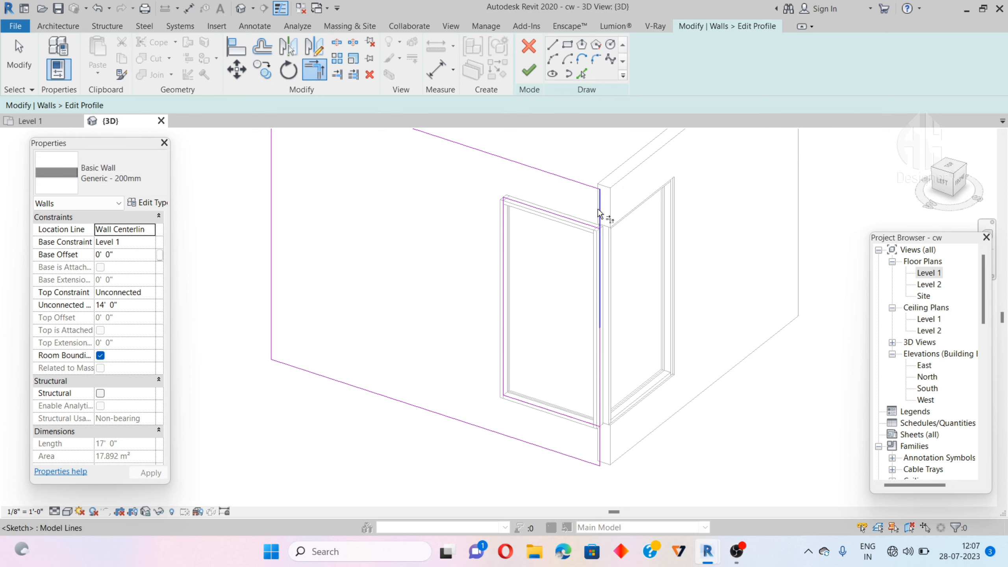
scroll(583, 430, "up", 1)
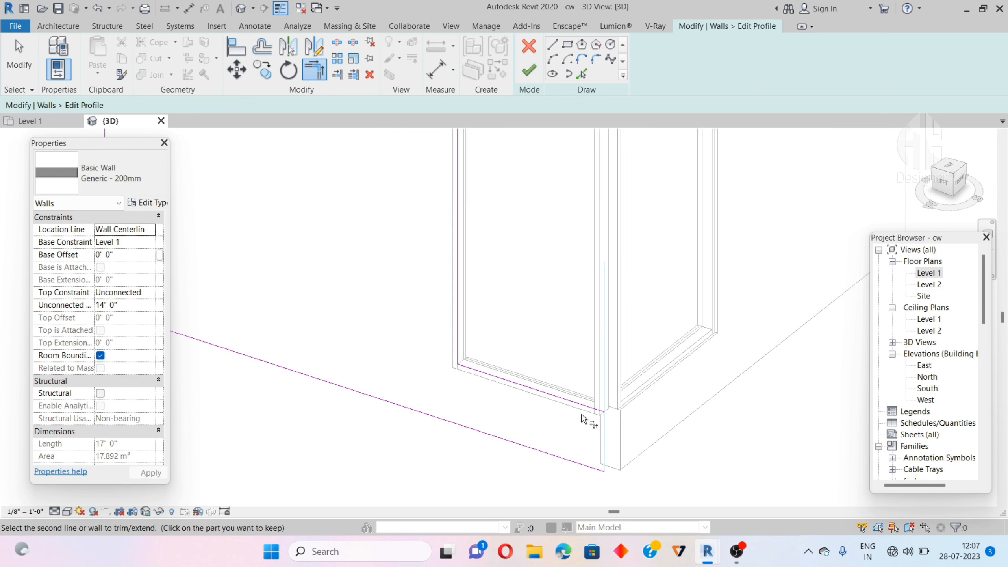
scroll(593, 377, "down", 2)
scroll(591, 349, "up", 1)
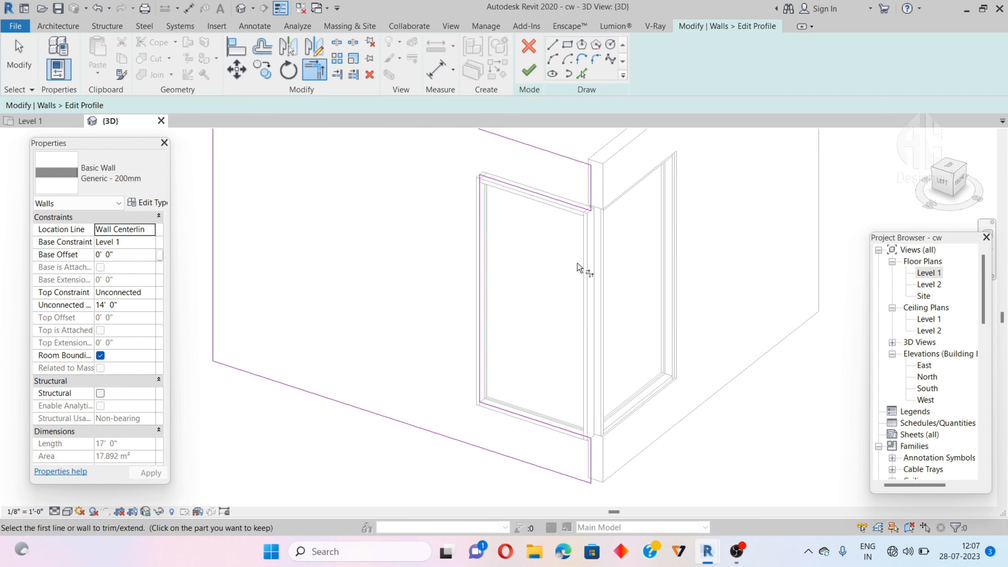
left_click(527, 72)
scroll(563, 270, "down", 2)
mouse_move(944, 186)
left_mouse_down()
mouse_move(925, 188)
mouse_move(910, 215)
left_mouse_up()
left_click(742, 398)
Step: Edit the front wall's profile, picking the top, outer and bottom edges of its Storefront curtain wall as sketch lines
scroll(536, 233, "up", 1)
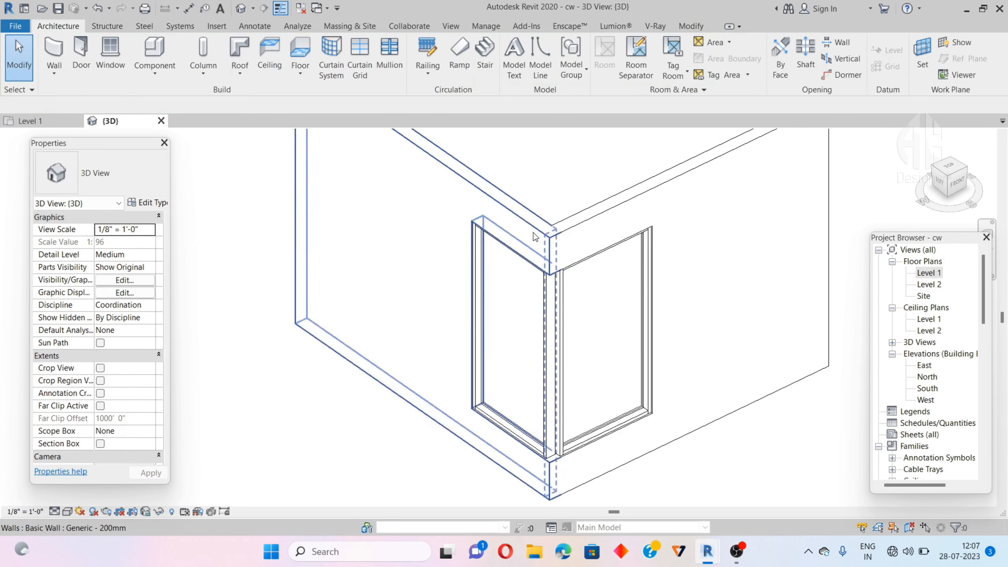
scroll(535, 236, "down", 1)
scroll(778, 201, "down", 3)
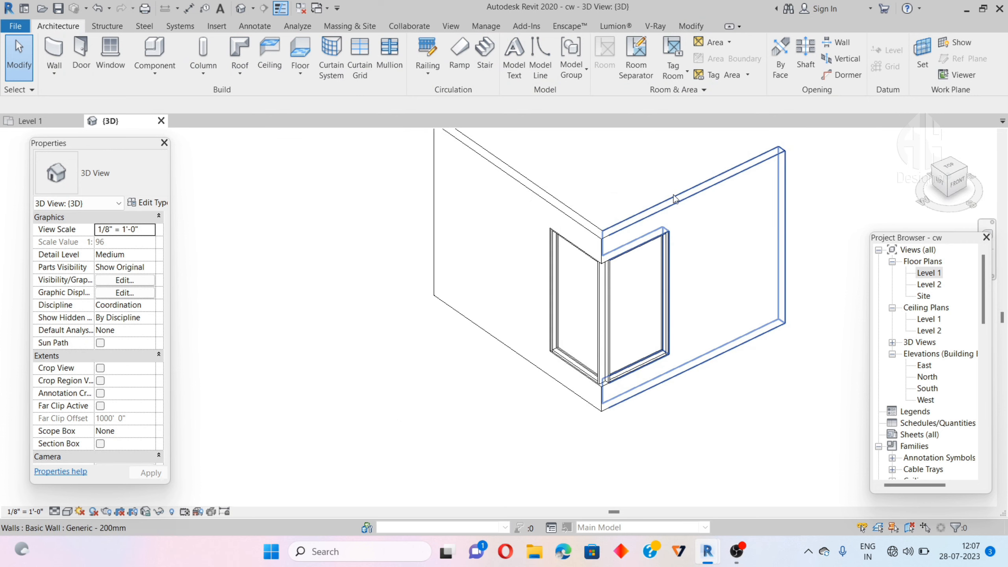
left_click(626, 251)
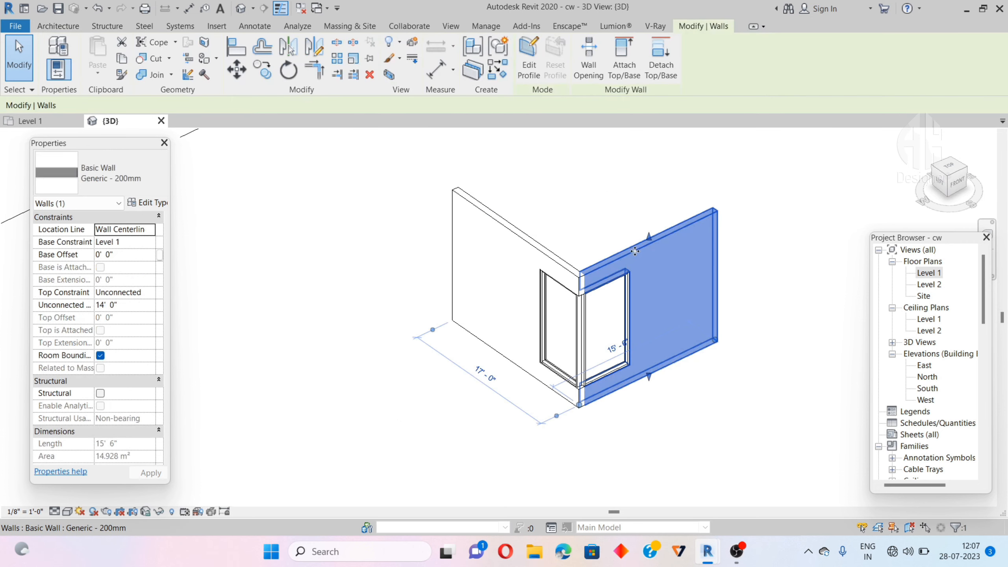
scroll(626, 251, "up", 2)
left_click(519, 68)
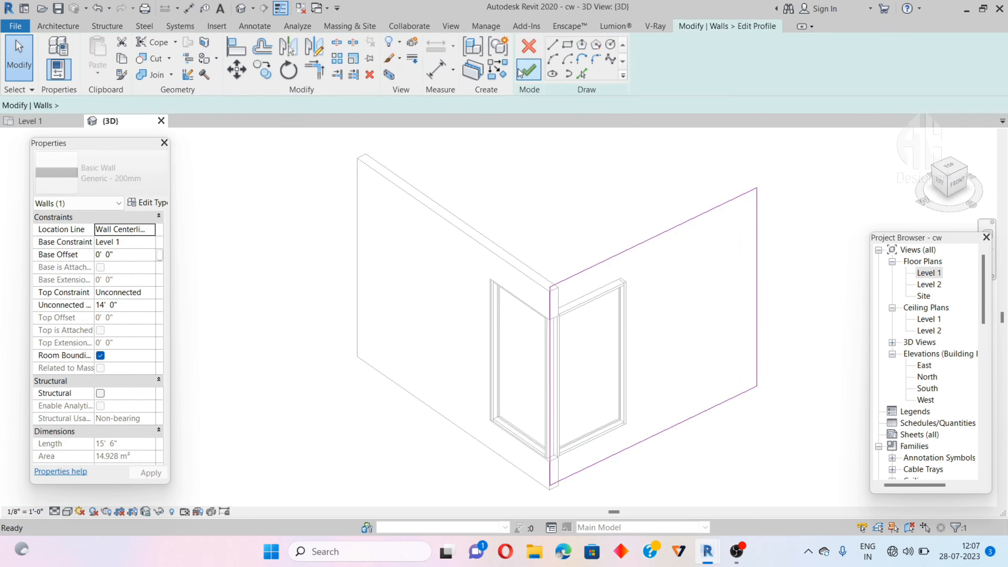
scroll(580, 371, "up", 2)
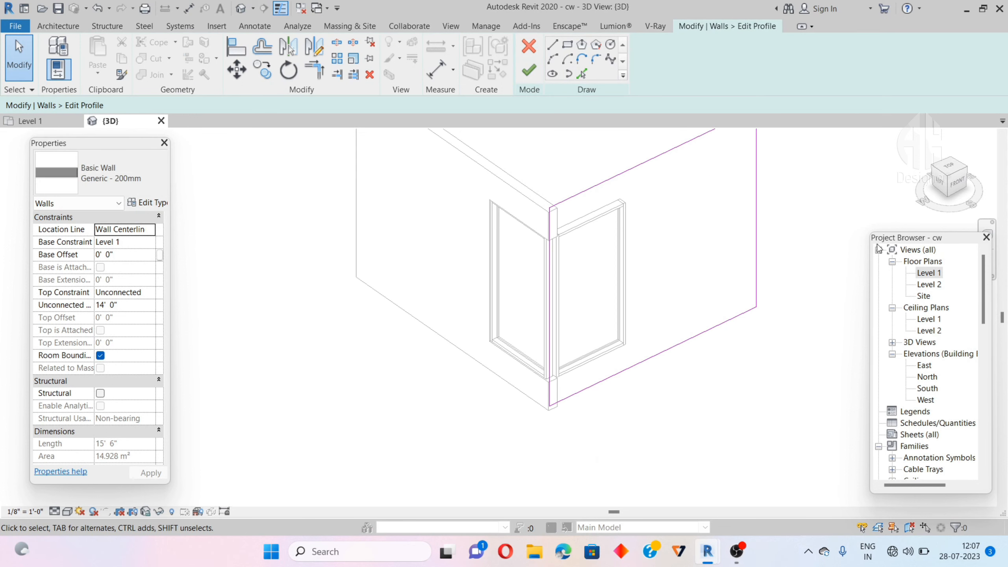
scroll(604, 330, "up", 3)
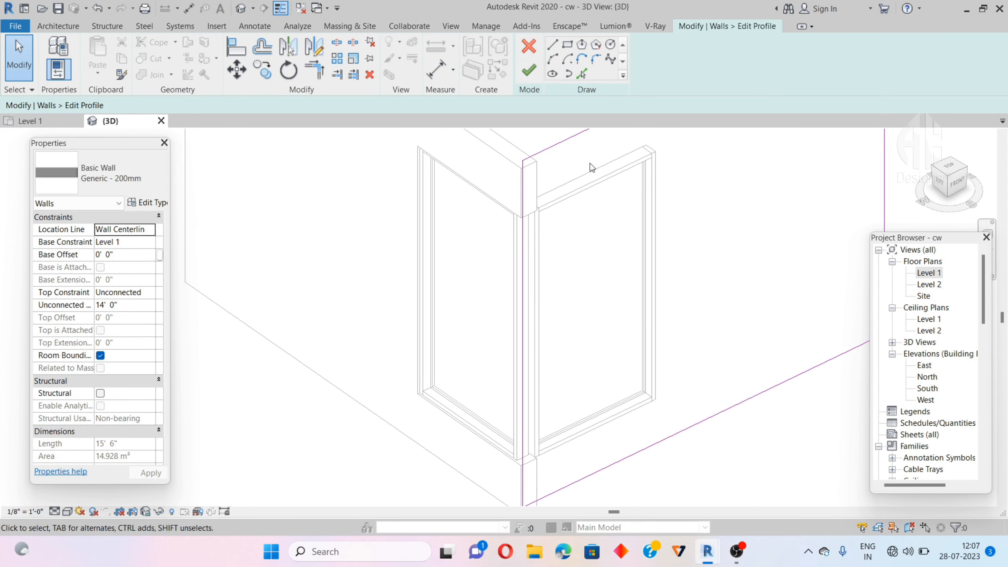
left_click(583, 76)
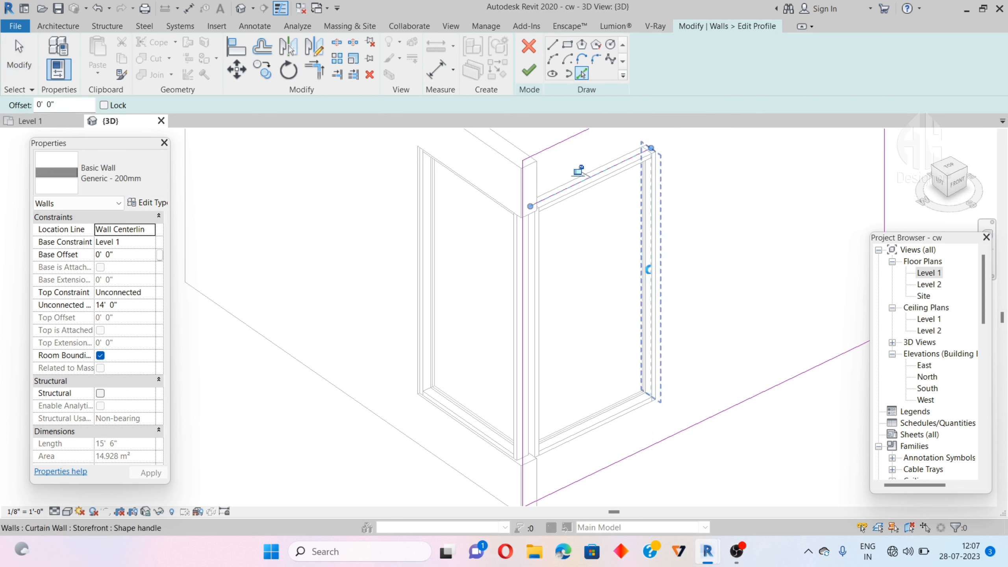
left_click(648, 270)
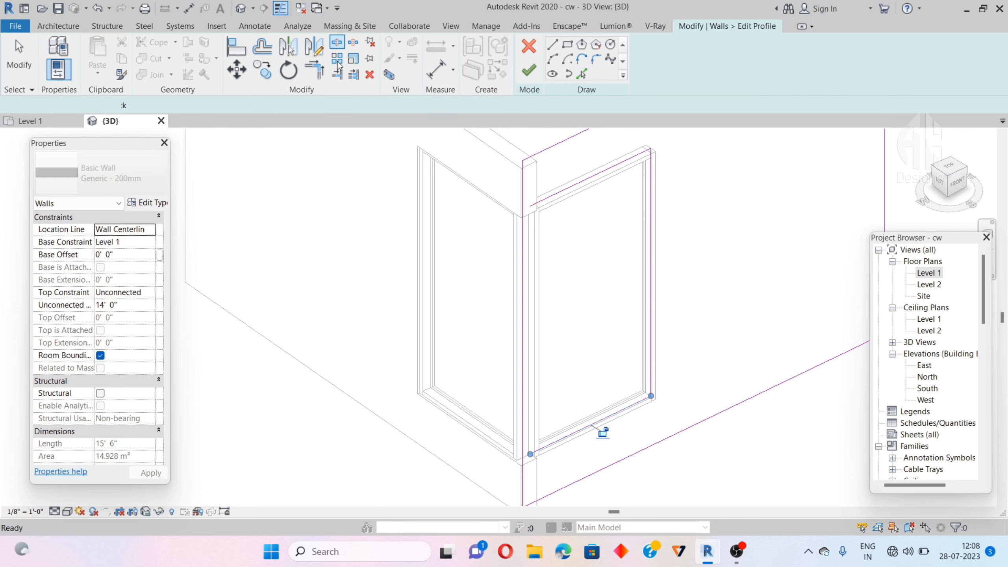
Step: Split the front wall profile's corner edge near mid-height and trim its upper part to the opening's top line
left_click(337, 44)
left_click(530, 334)
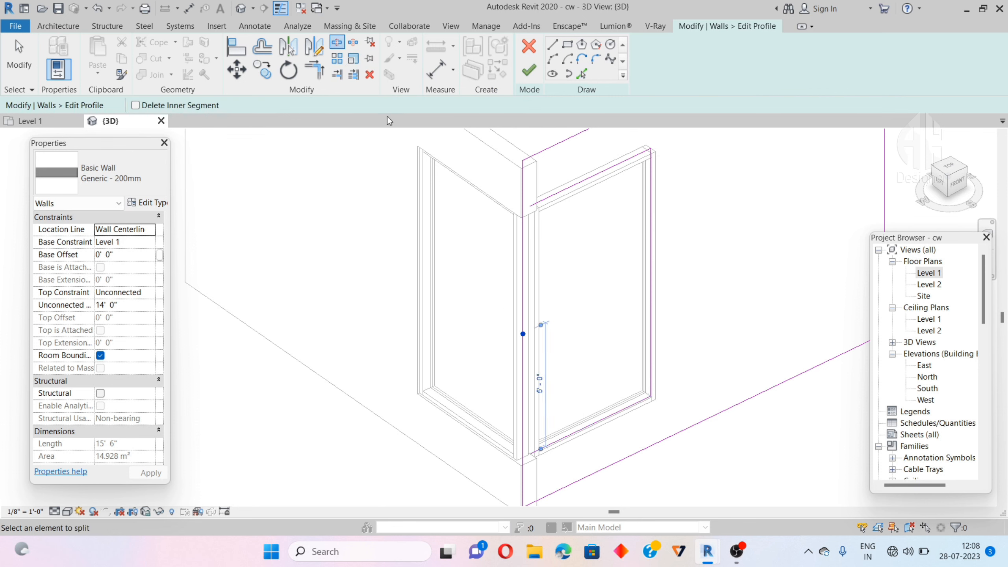
left_click(326, 66)
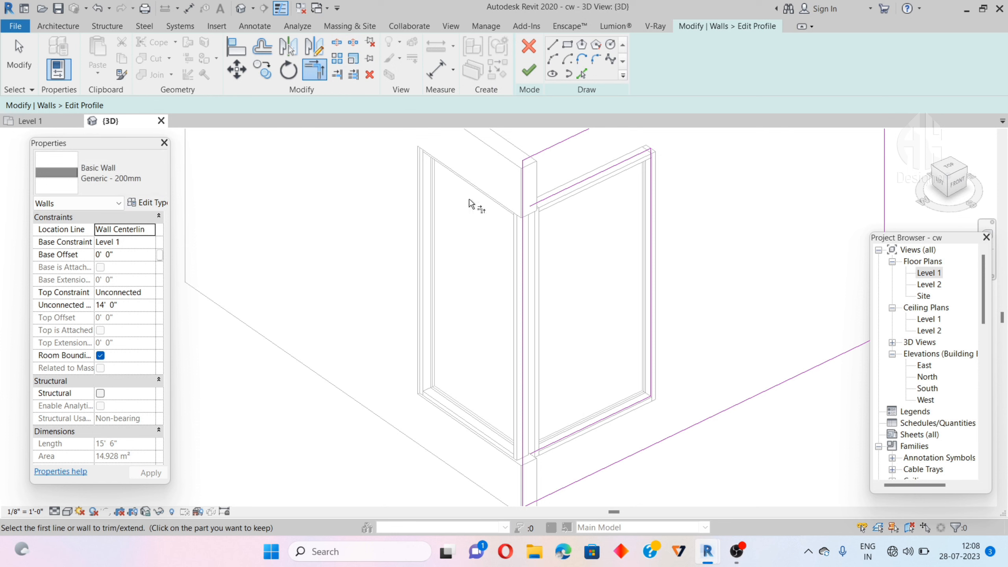
left_click(522, 197)
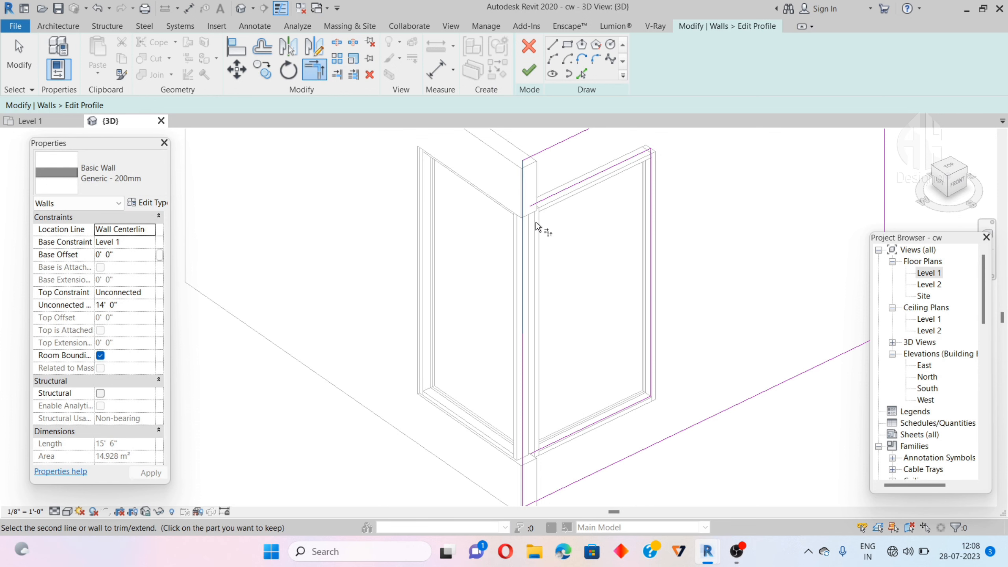
left_click(542, 205)
scroll(534, 310, "up", 3)
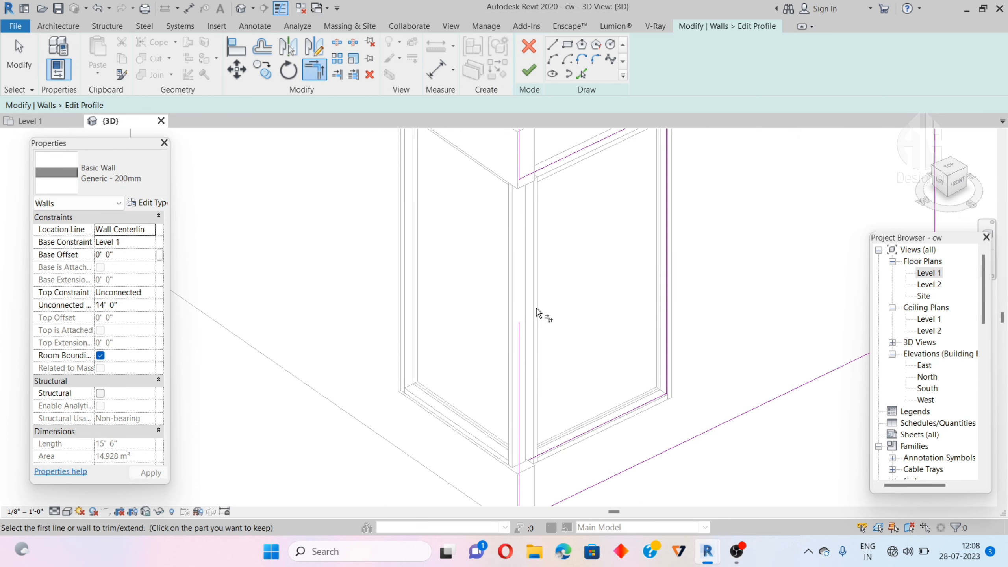
scroll(527, 284, "down", 3)
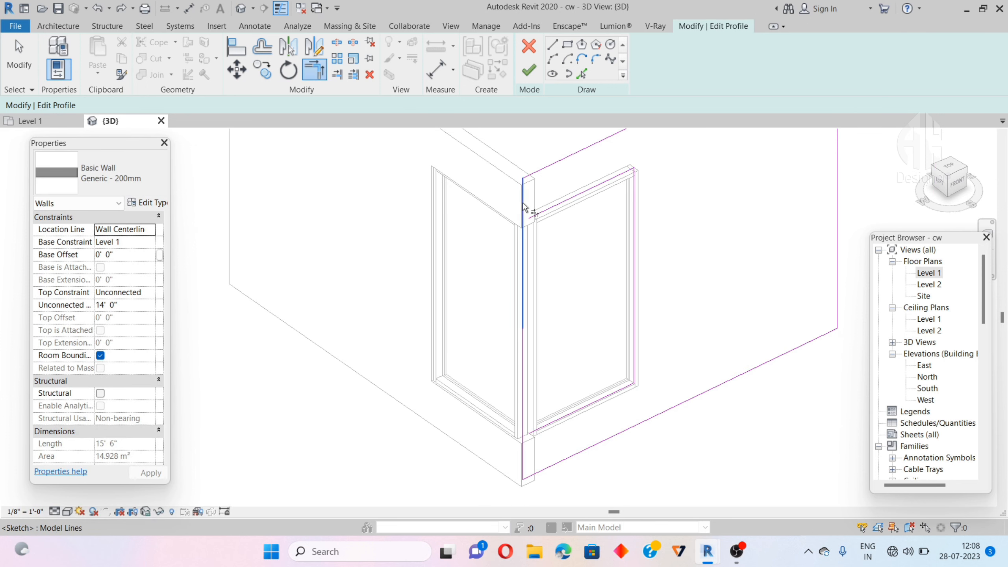
scroll(554, 399, "up", 3)
left_click(559, 436)
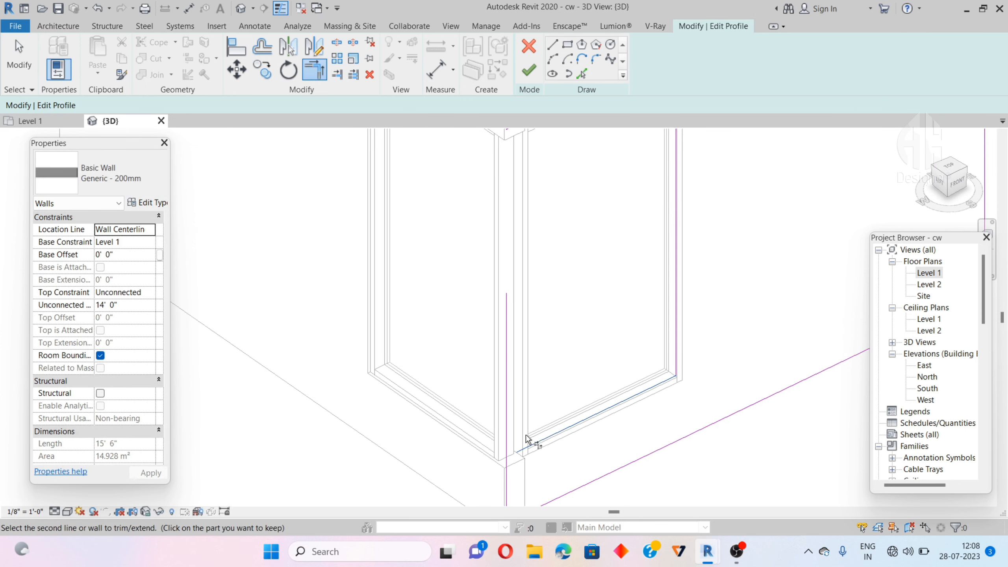
key("ctrl+z")
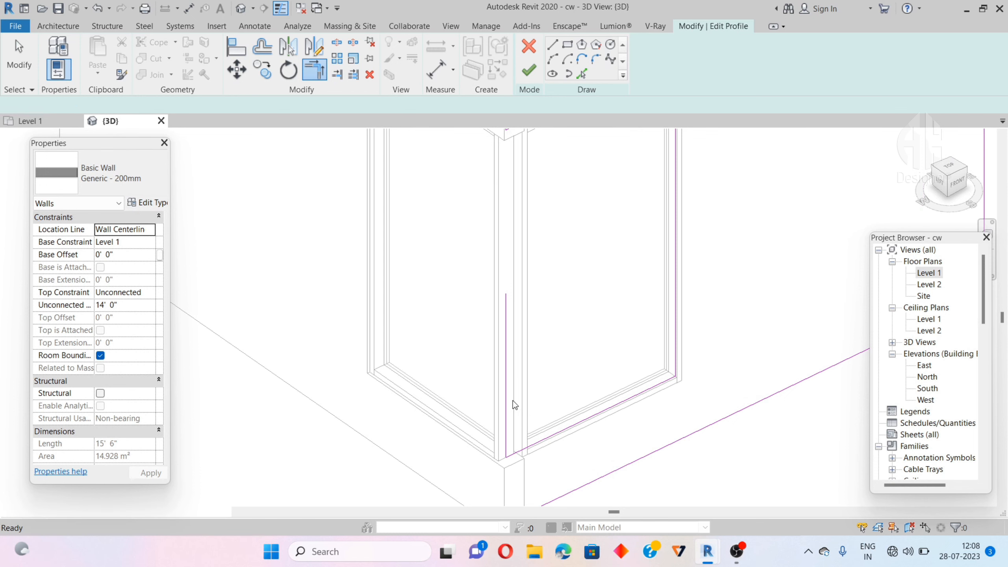
Step: Trim the lower part of the front wall's corner edge to the opening's bottom line and finish the profile
scroll(526, 450, "down", 2)
scroll(525, 489, "up", 3)
left_click(503, 463)
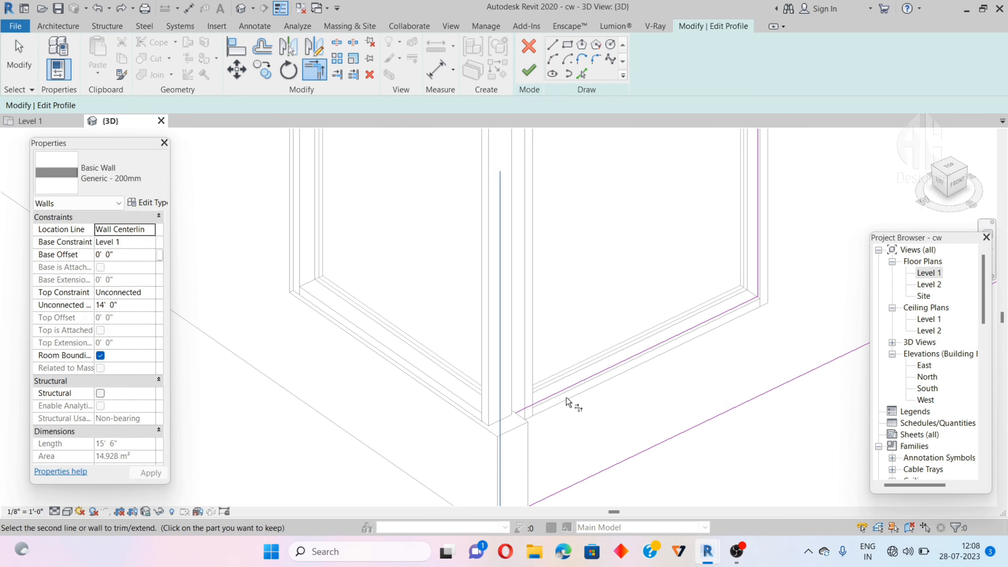
left_click(568, 402)
scroll(527, 453, "down", 2)
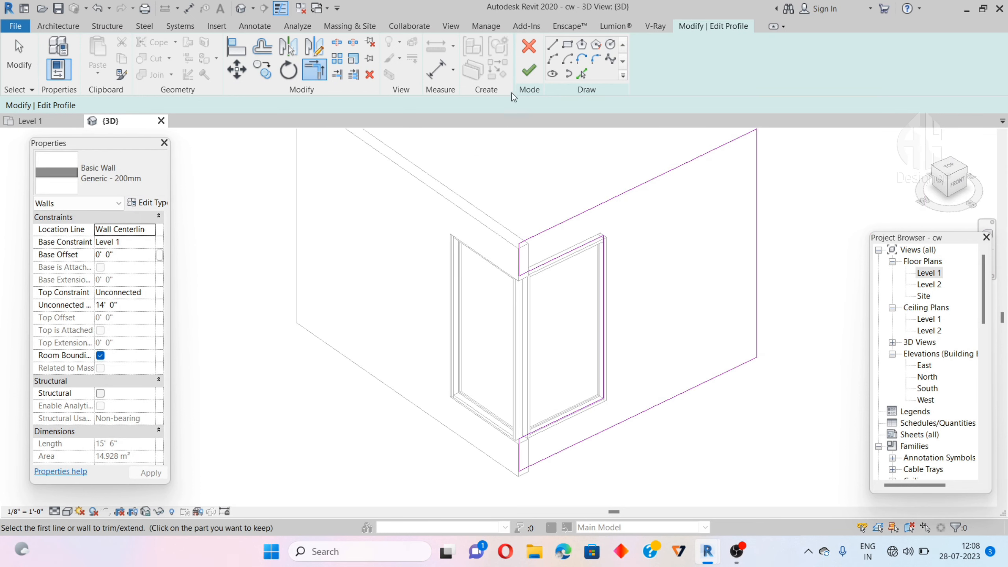
left_click(521, 74)
scroll(585, 276, "down", 2)
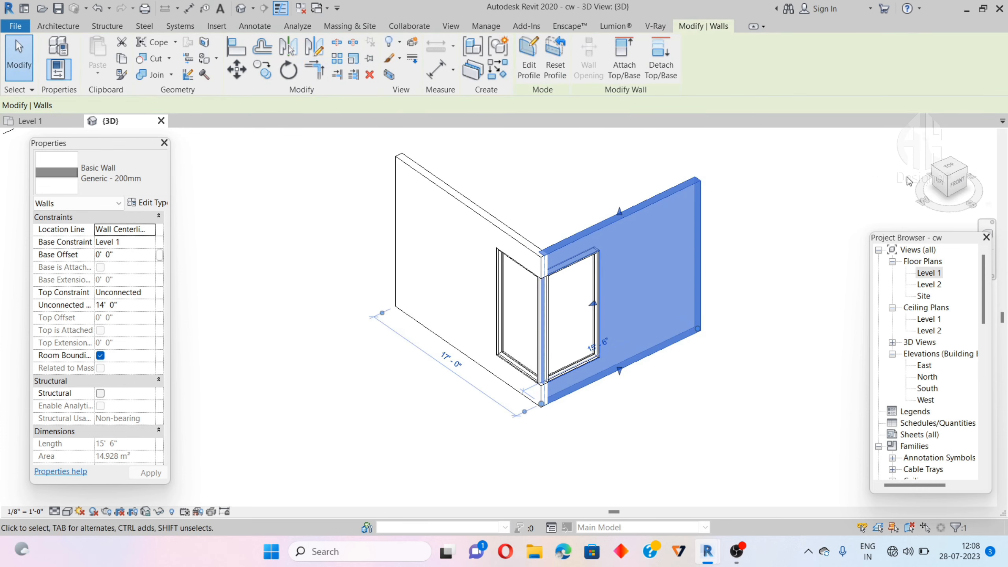
mouse_move(939, 185)
left_mouse_down()
mouse_move(916, 187)
mouse_move(945, 186)
left_mouse_up()
left_click(754, 278)
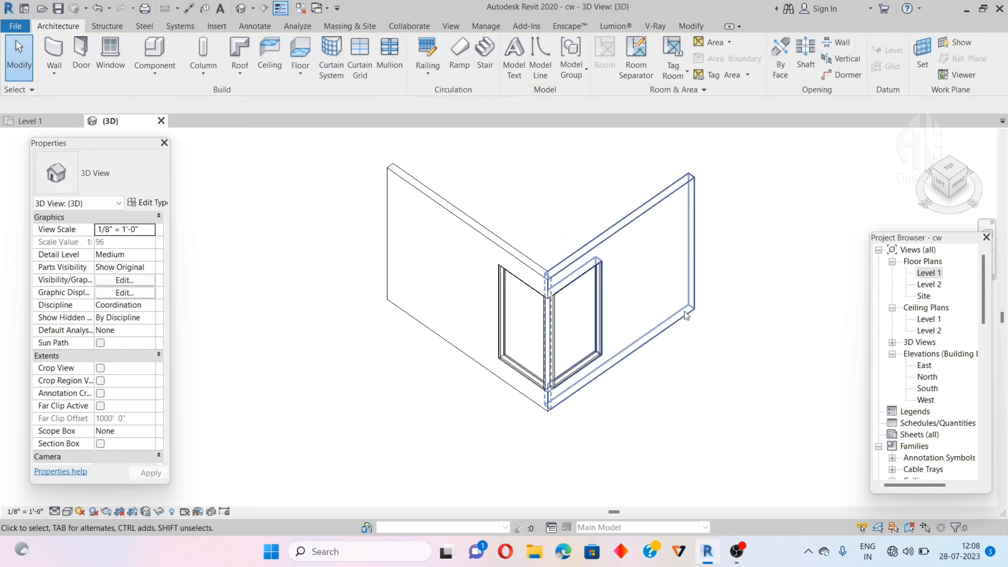
Step: Examine the open wall corner and the adjoining vertical edges of the two Storefront curtain walls up close
scroll(603, 315, "up", 2)
scroll(603, 315, "up", 2)
scroll(518, 423, "down", 2)
scroll(522, 431, "up", 3)
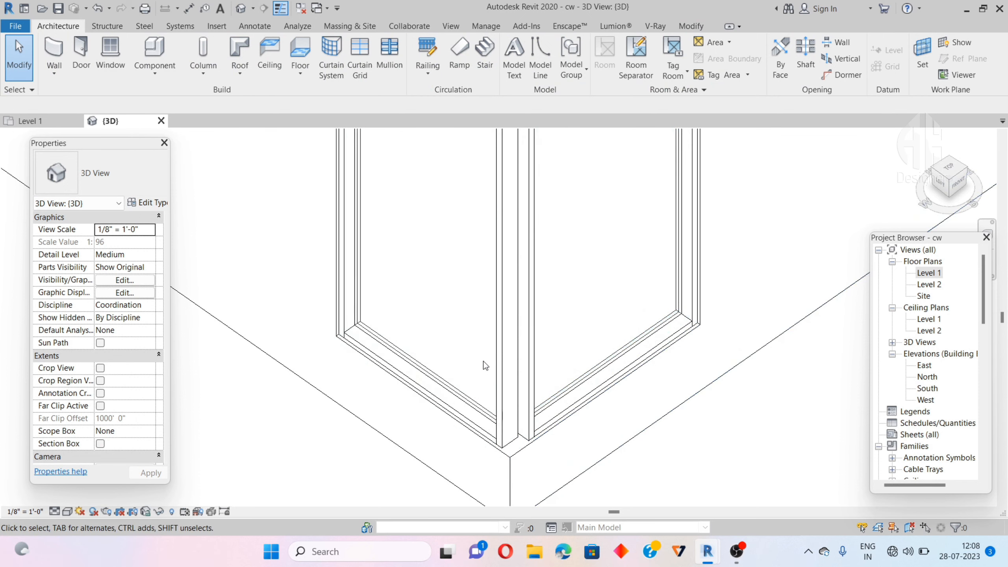
scroll(501, 390, "down", 2)
scroll(523, 382, "up", 2)
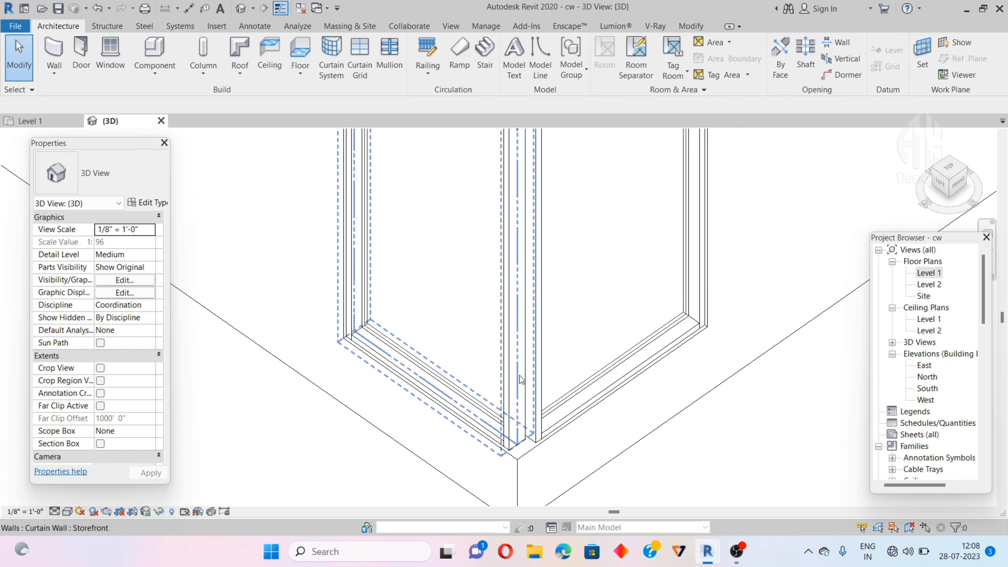
scroll(517, 373, "down", 3)
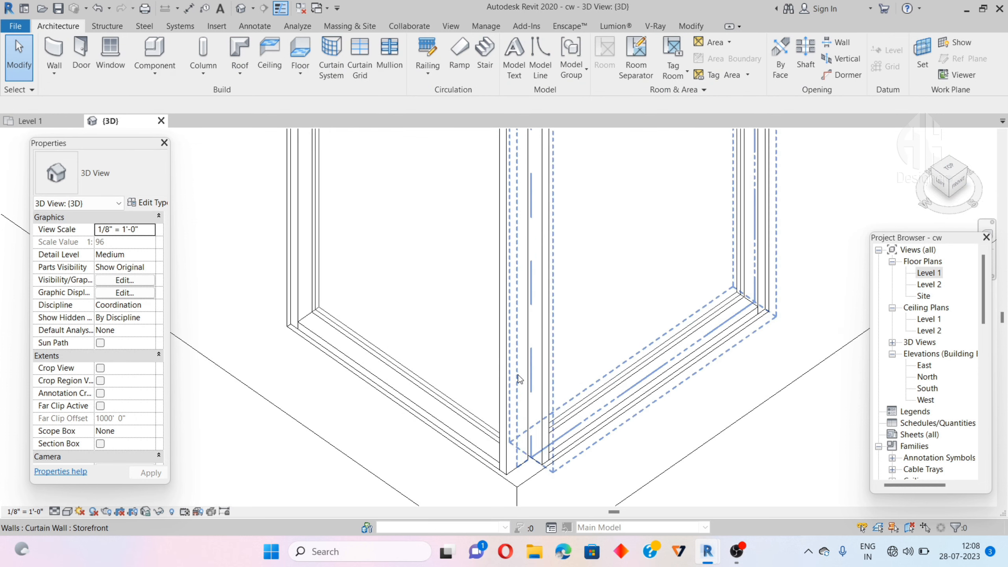
scroll(511, 384, "down", 3)
scroll(472, 296, "up", 5)
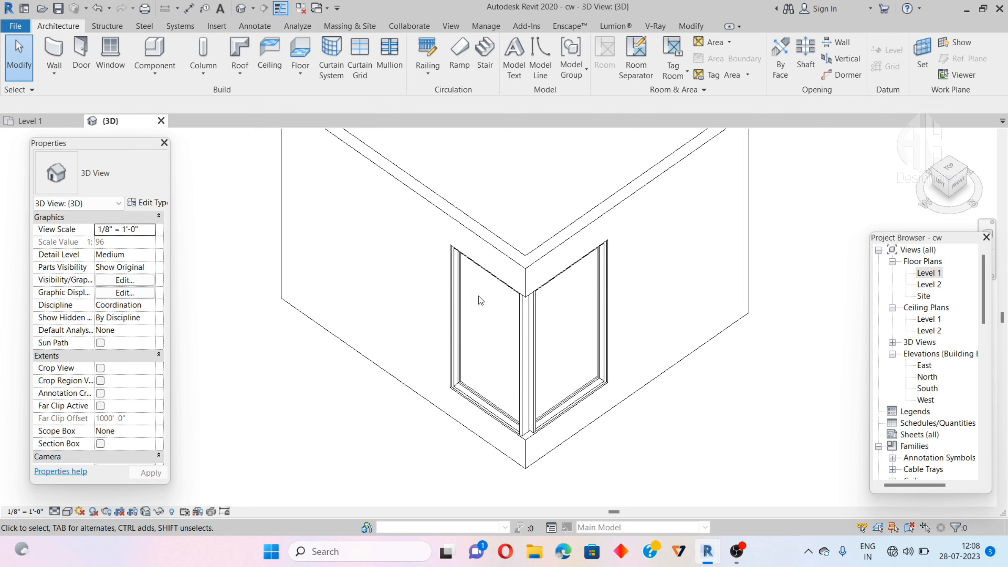
Step: Unpin and delete the two adjoining vertical mullions of the Storefront curtain walls at the wall corner
scroll(489, 296, "up", 1)
scroll(491, 309, "down", 2)
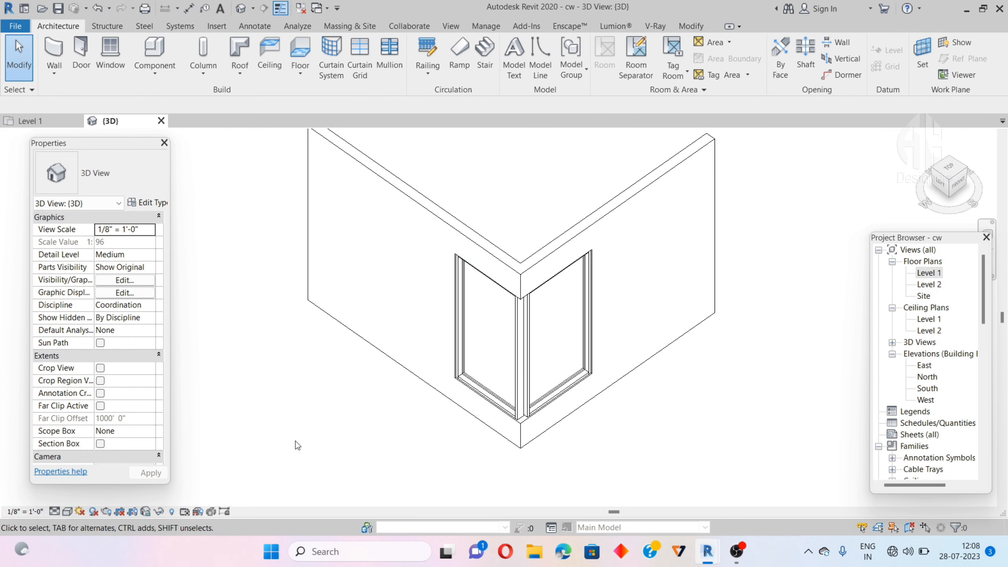
left_click(519, 363)
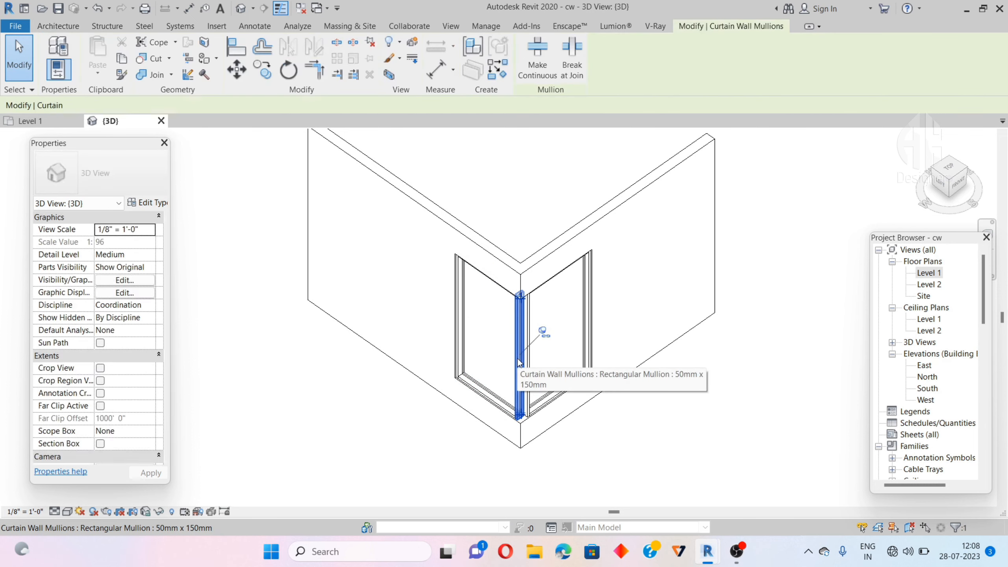
scroll(540, 340, "up", 3)
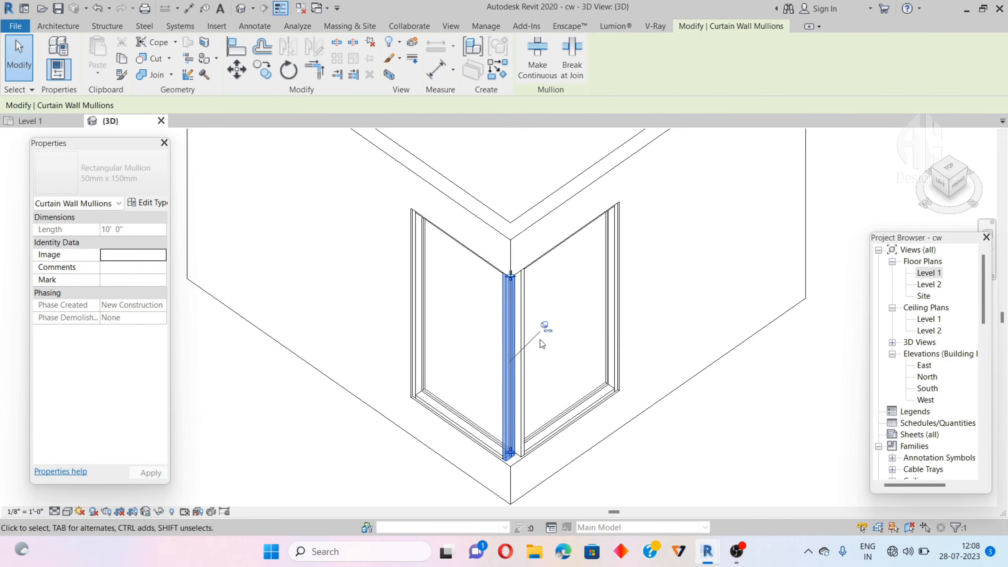
left_click(519, 323, "ctrl")
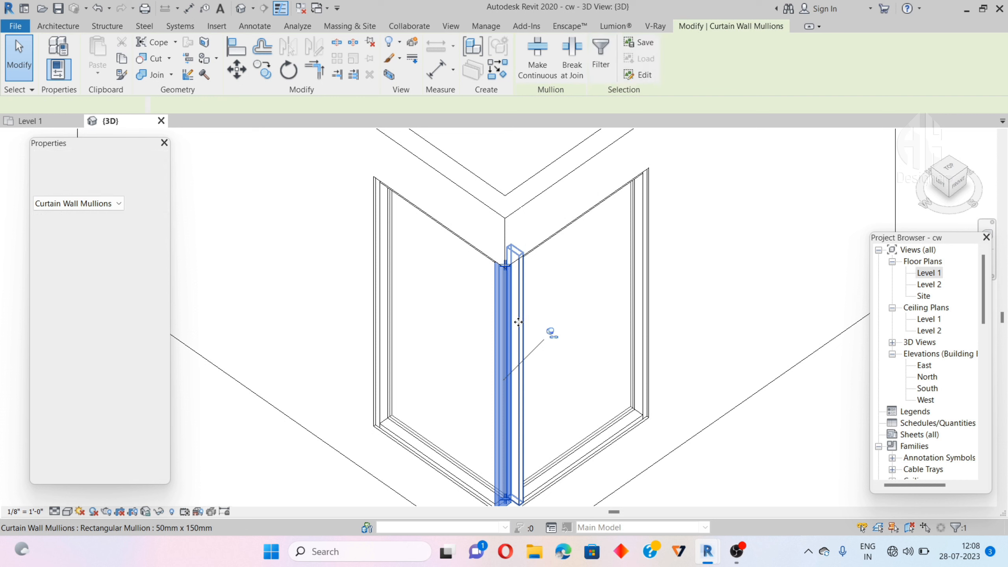
scroll(530, 353, "down", 1)
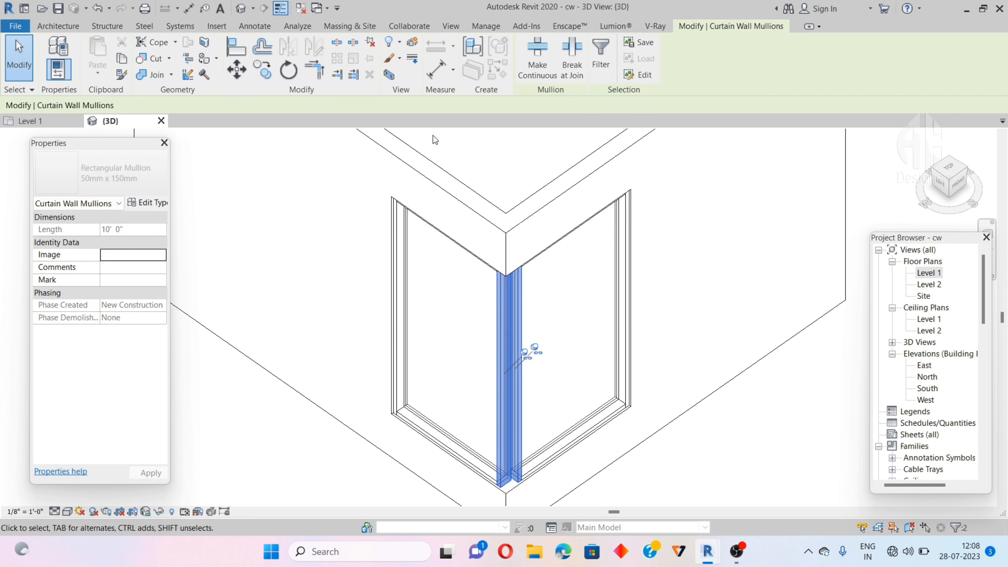
left_click(374, 44)
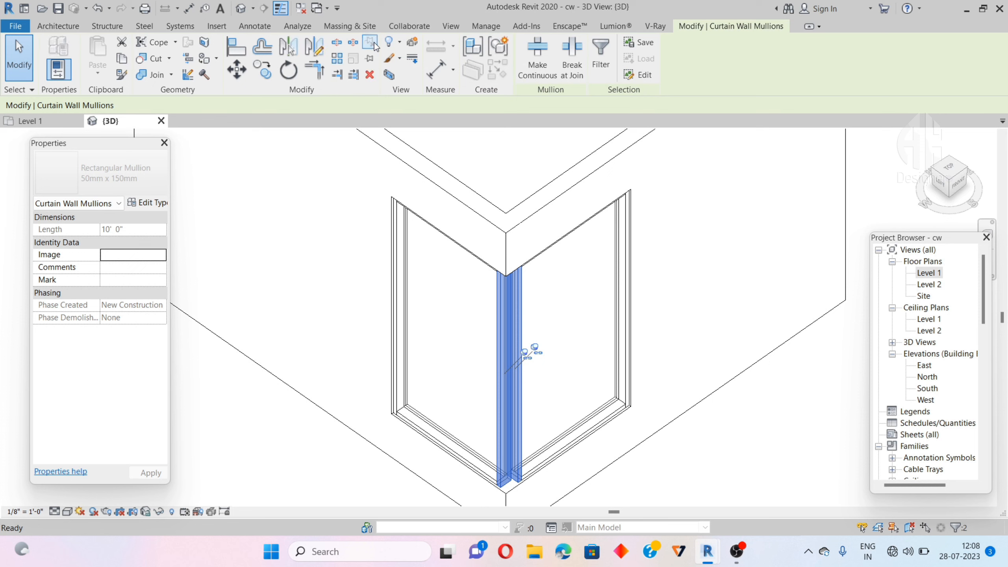
left_click(372, 74)
scroll(528, 370, "down", 1)
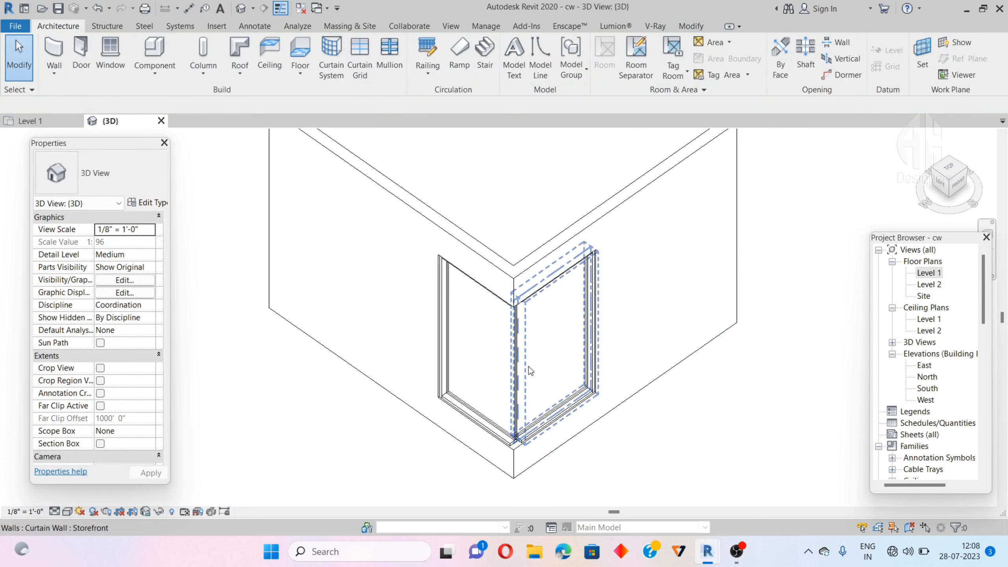
scroll(528, 367, "down", 1)
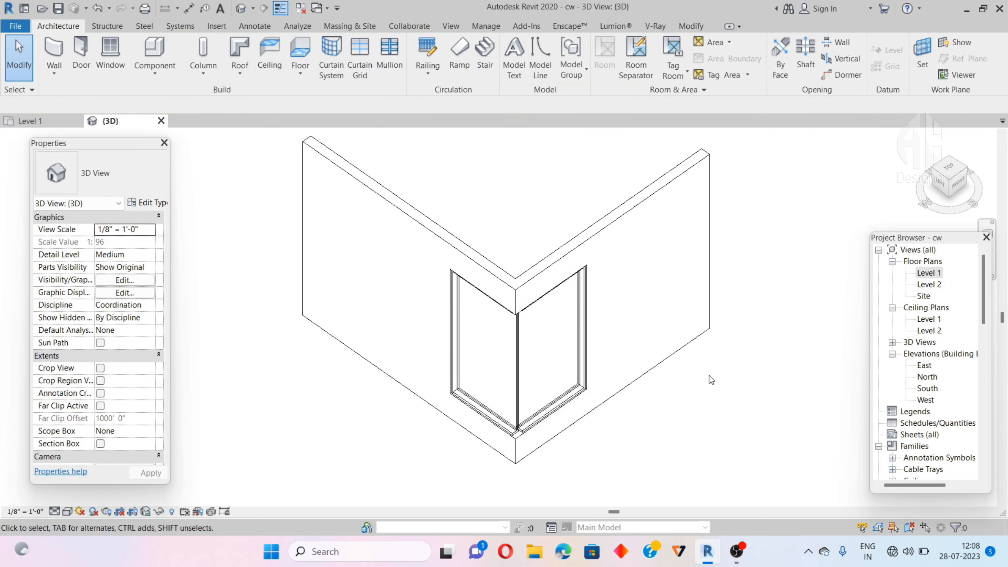
Step: Set the 3D view's visual style to Realistic
left_click(67, 512)
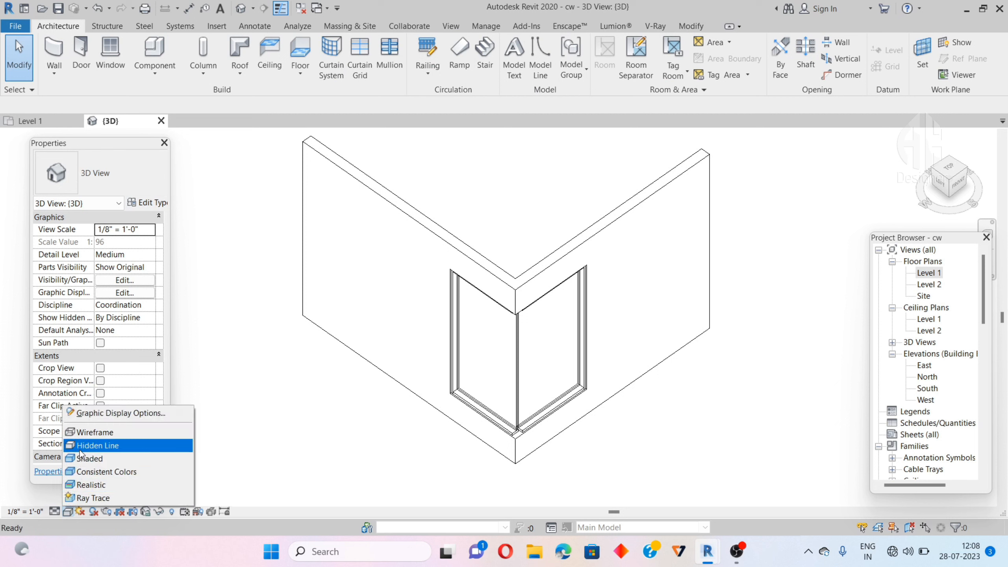
left_click(78, 485)
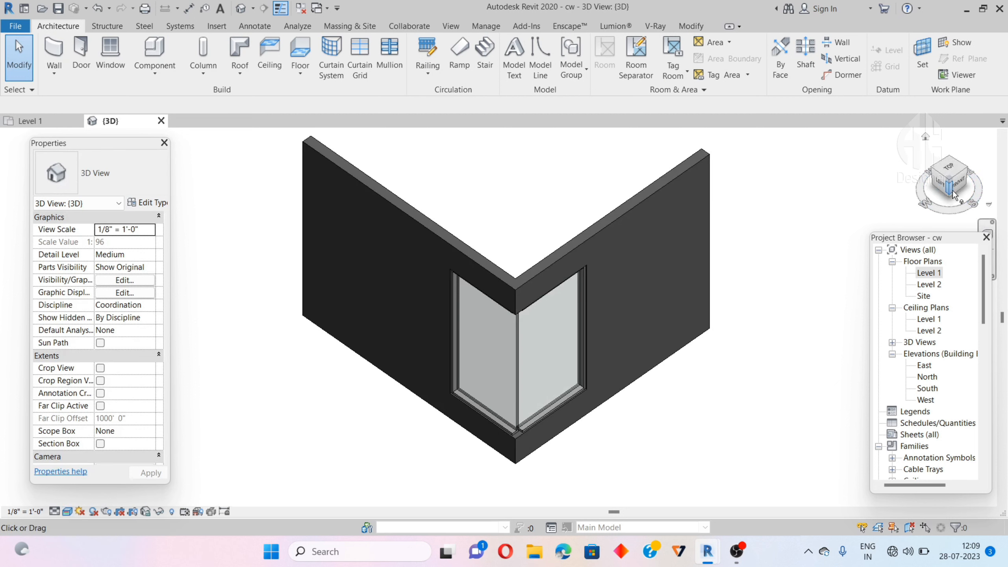
mouse_move(957, 186)
left_mouse_down()
mouse_move(937, 187)
mouse_move(952, 185)
left_mouse_up()
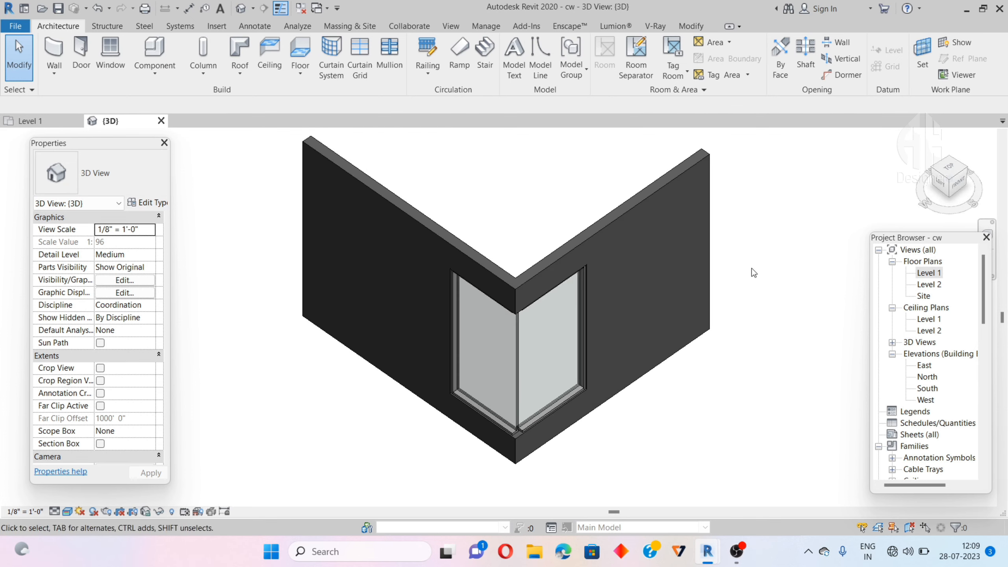
Step: Examine the bottom mullions where the two Storefront curtain walls meet at the corner, up close and from the outside
scroll(481, 351, "up", 5)
scroll(528, 413, "up", 5)
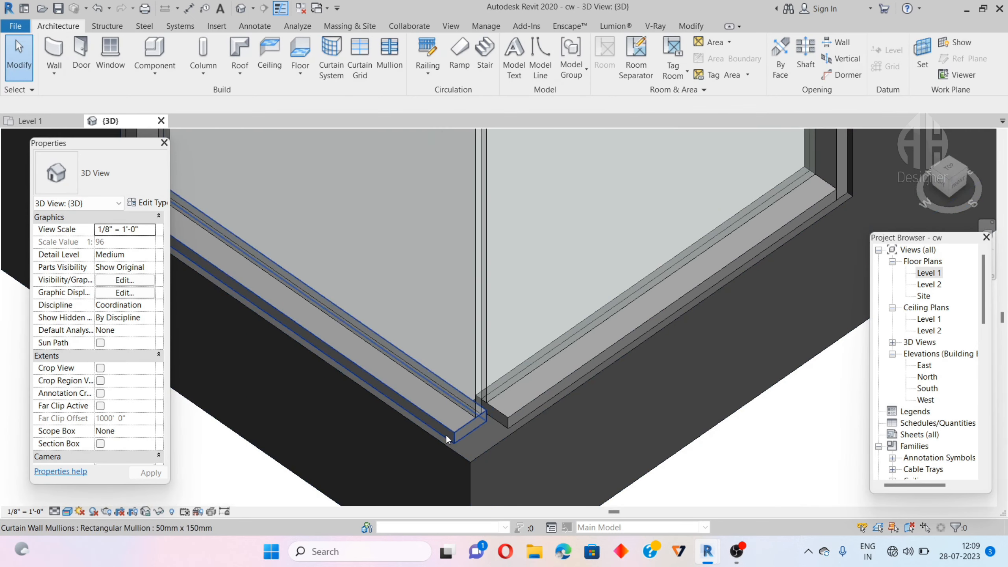
left_click(445, 434)
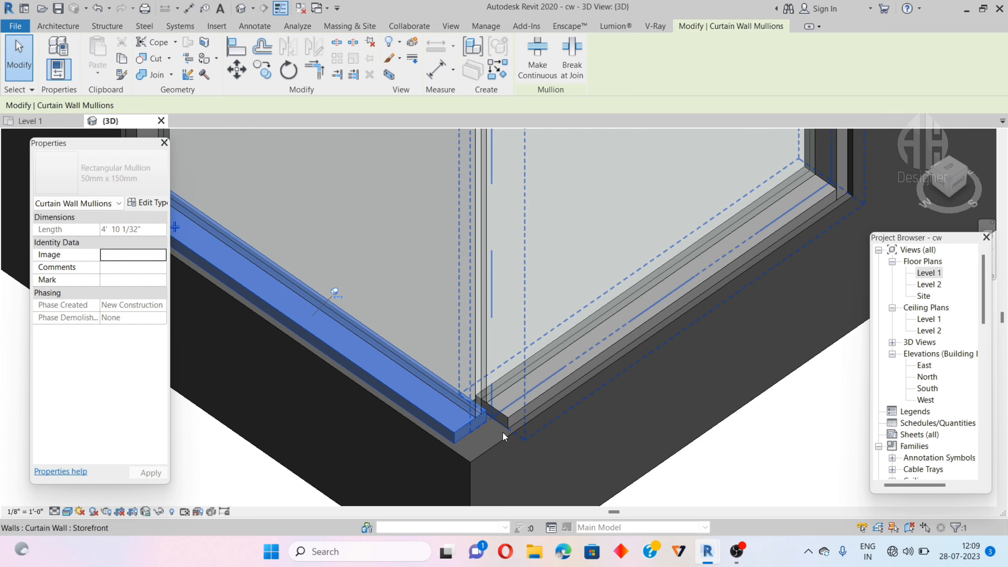
scroll(481, 427, "down", 6)
left_click(599, 435)
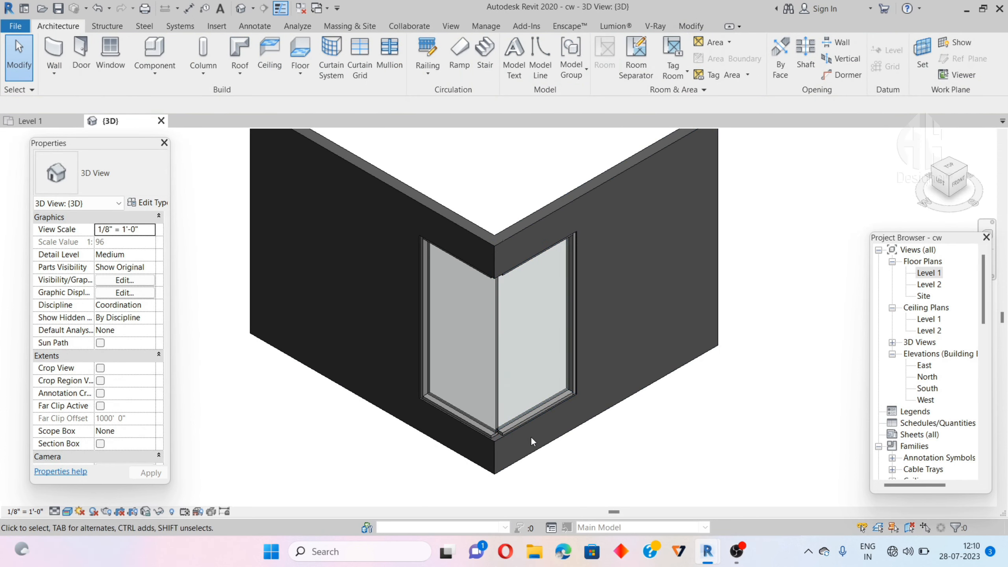
scroll(528, 435, "up", 1)
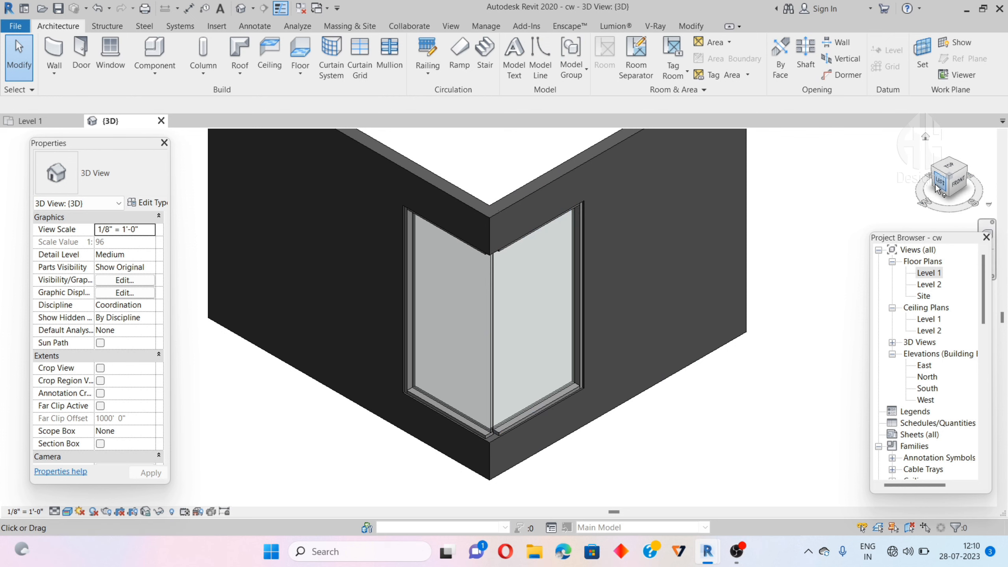
middle_click_drag(607, 341, 666, 399, "shift")
scroll(764, 402, "down", 2)
scroll(765, 400, "up", 1)
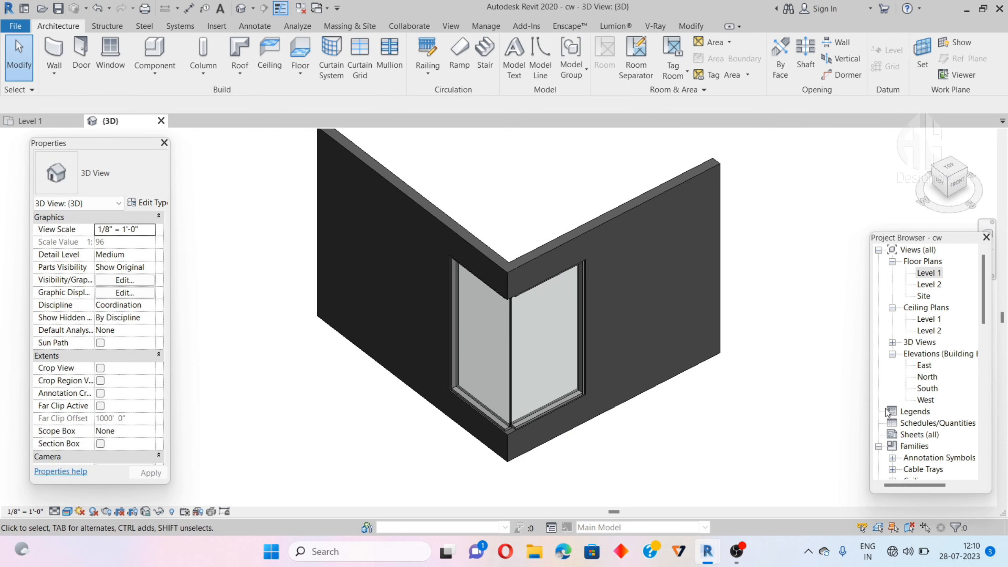
Step: Move and widen the Project Browser and expand Families down to the Rectangular Mullion types under Curtain Wall Mullions
scroll(889, 459, "down", 2)
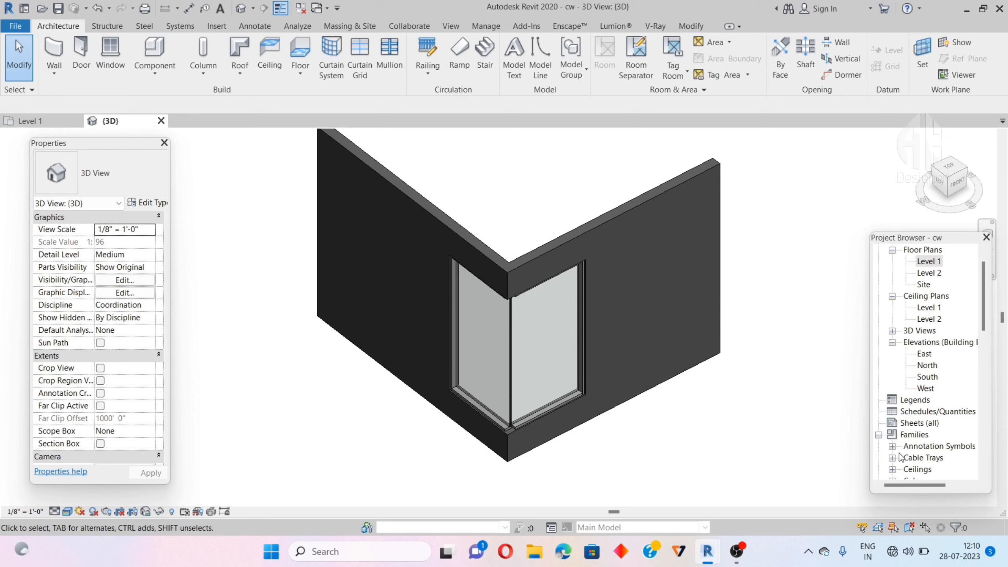
left_click(891, 424)
double_click(891, 425)
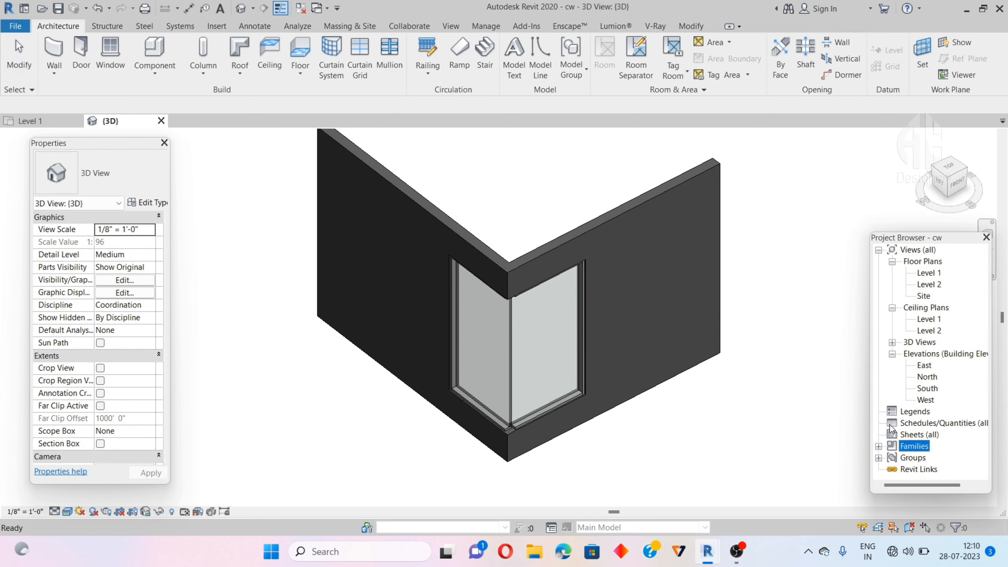
left_click_drag(915, 234, 816, 195)
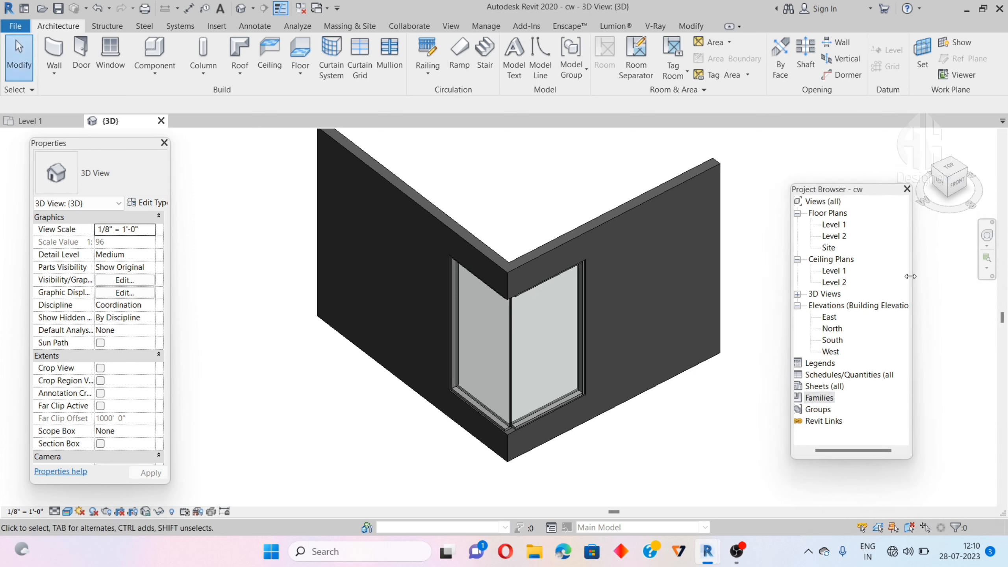
left_click_drag(911, 276, 959, 277)
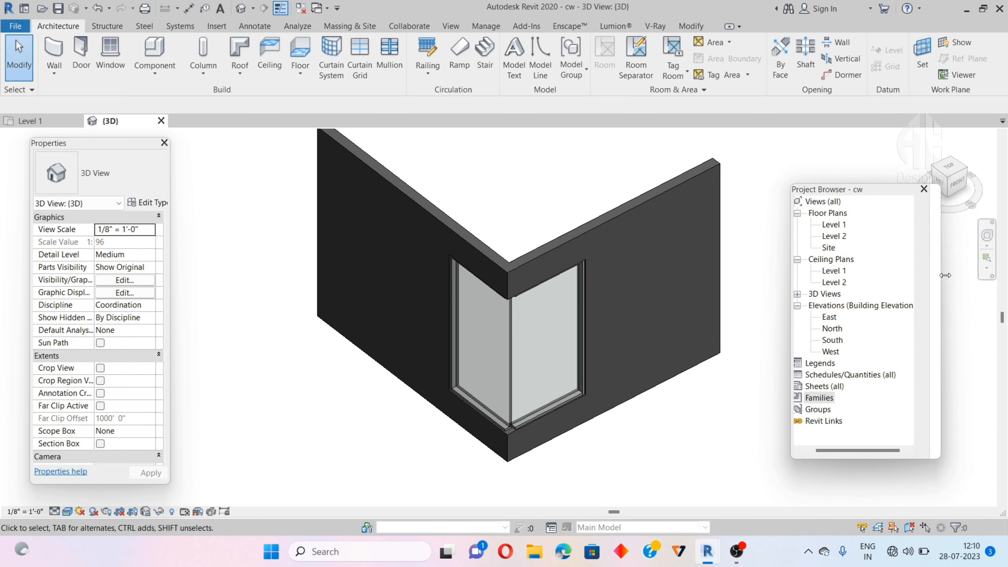
double_click(812, 399)
left_click(862, 387)
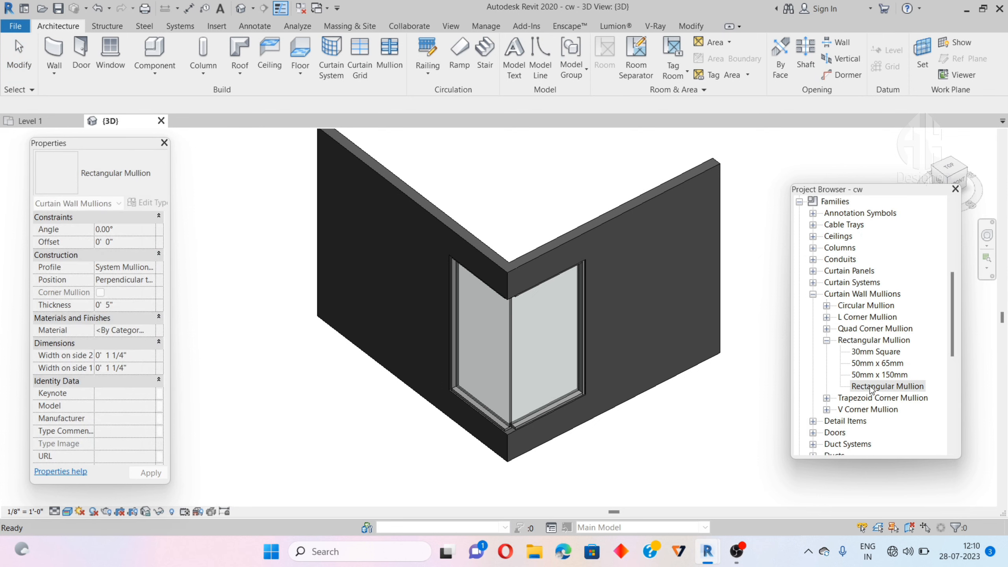
Step: Duplicate the Rectangular Mullion type in the Rectangular Mullion family and name the copy "m size"
right_click(871, 390)
left_click(935, 230)
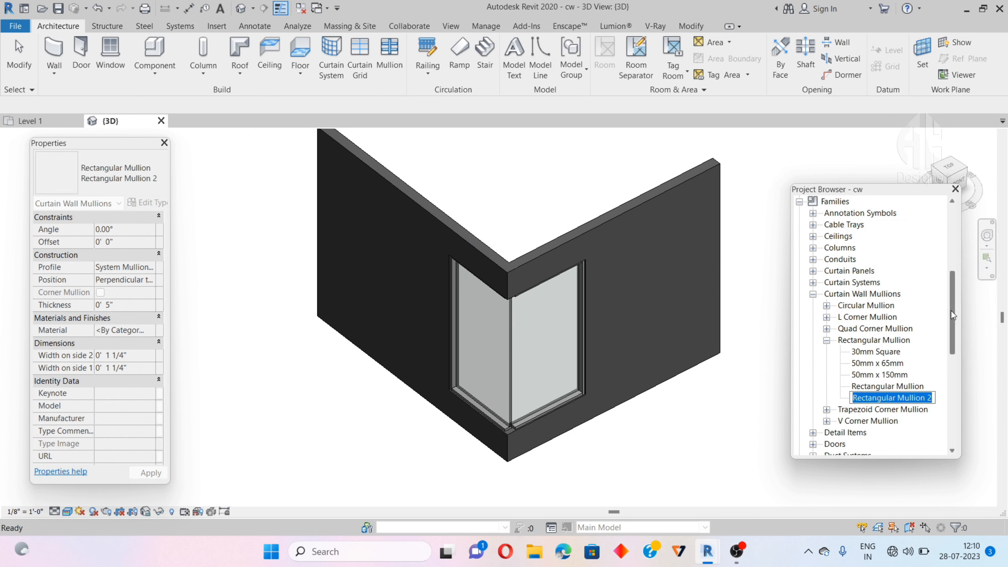
key("BackSpace")
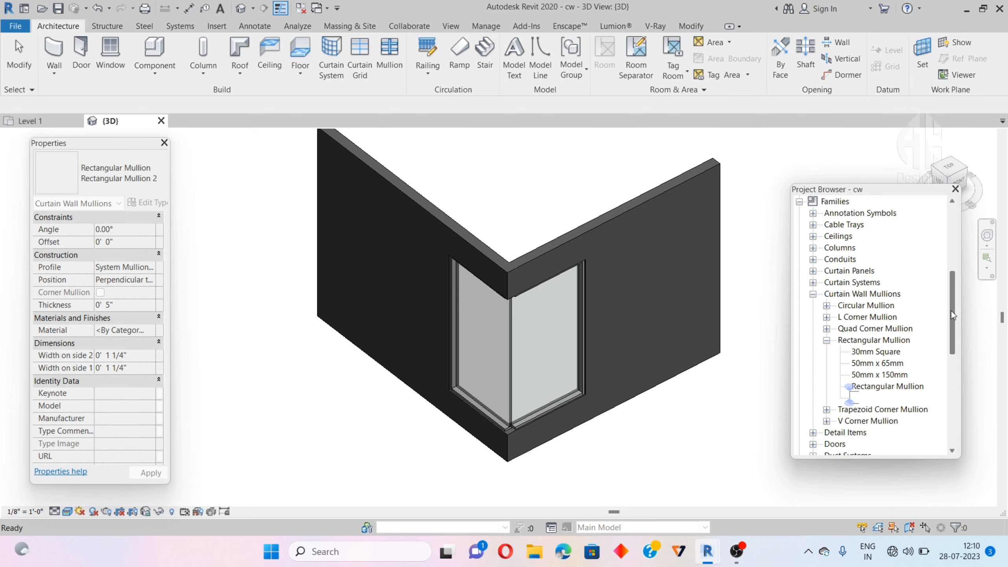
type("m size")
key("Return")
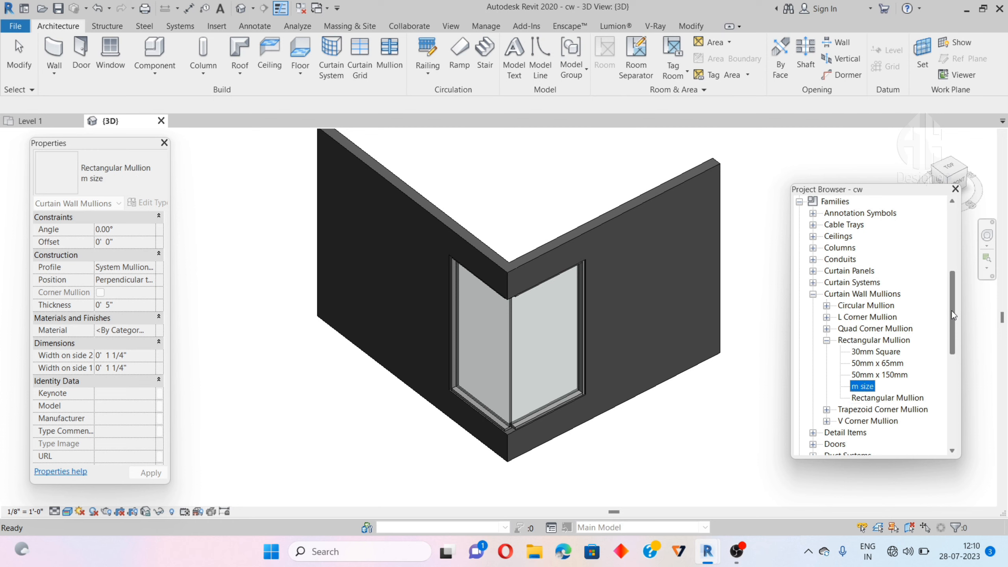
Step: Set the m size mullion type's thickness to 6" and its widths on side 1 and side 2 to 1"
double_click(871, 386)
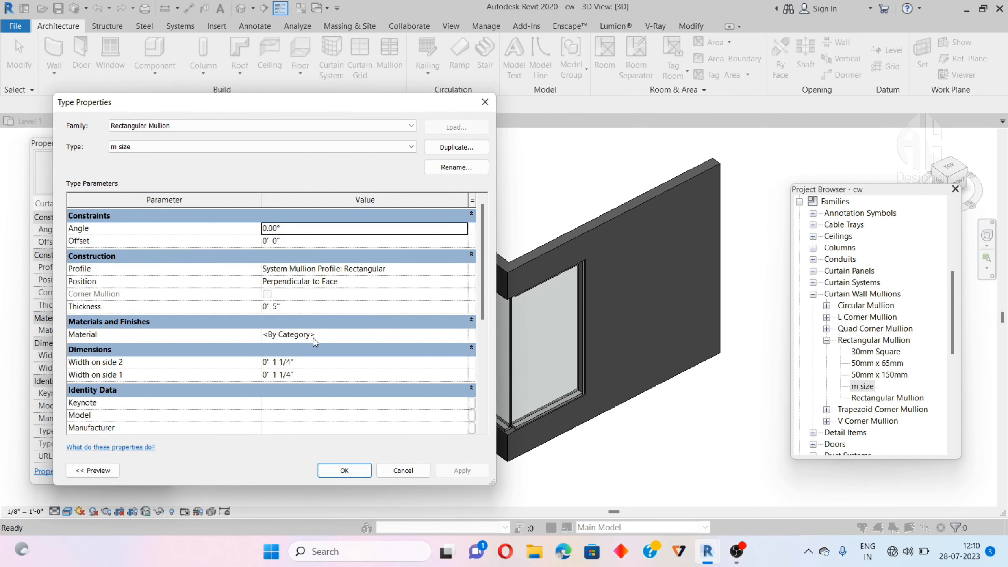
left_click(298, 306)
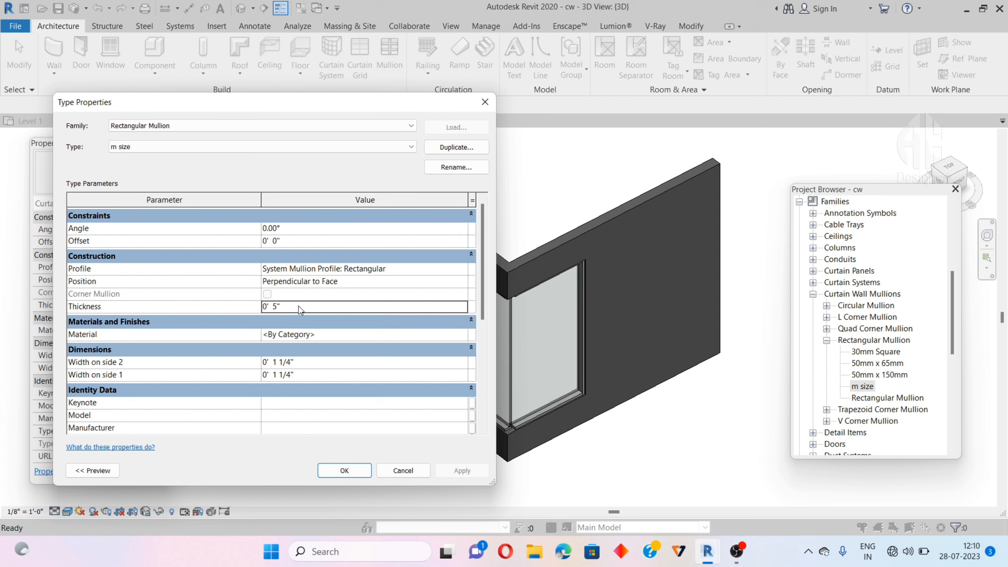
key("BackSpace")
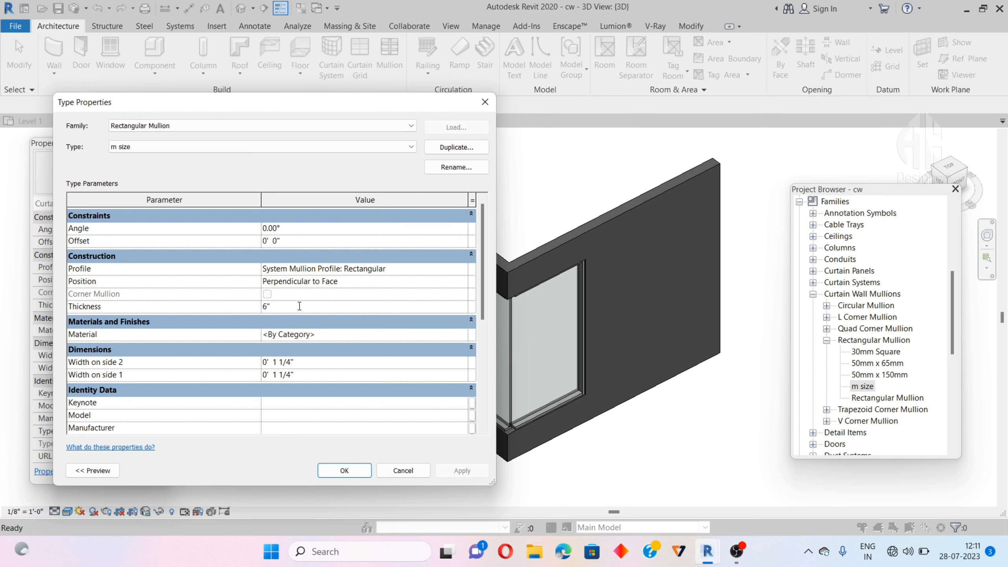
left_click(307, 361)
key("BackSpace")
left_click(306, 375)
key("BackSpace")
Step: Assign the Aluminum material to the m size mullion type and accept its type properties
left_click(464, 335)
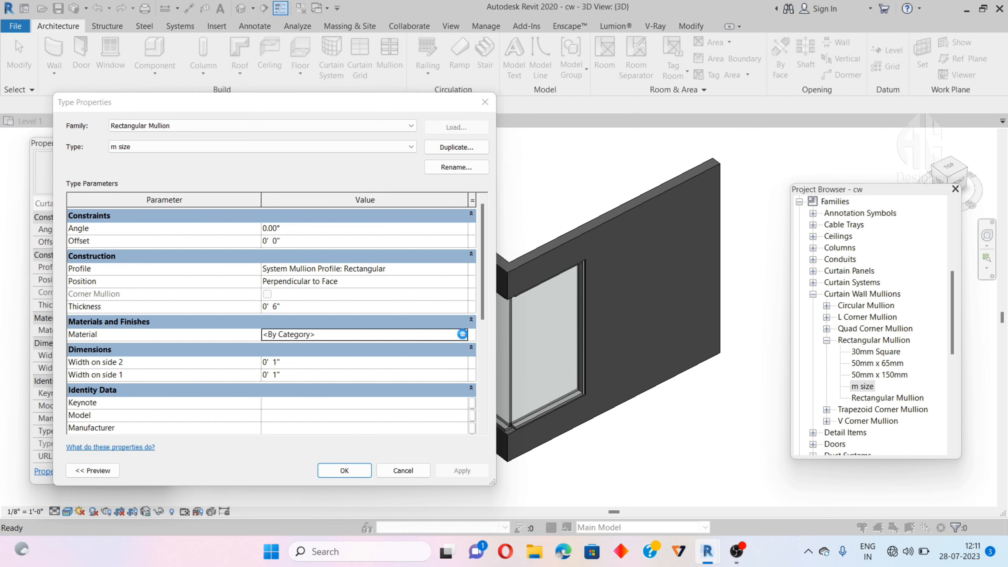
left_click(463, 334)
left_click(69, 96)
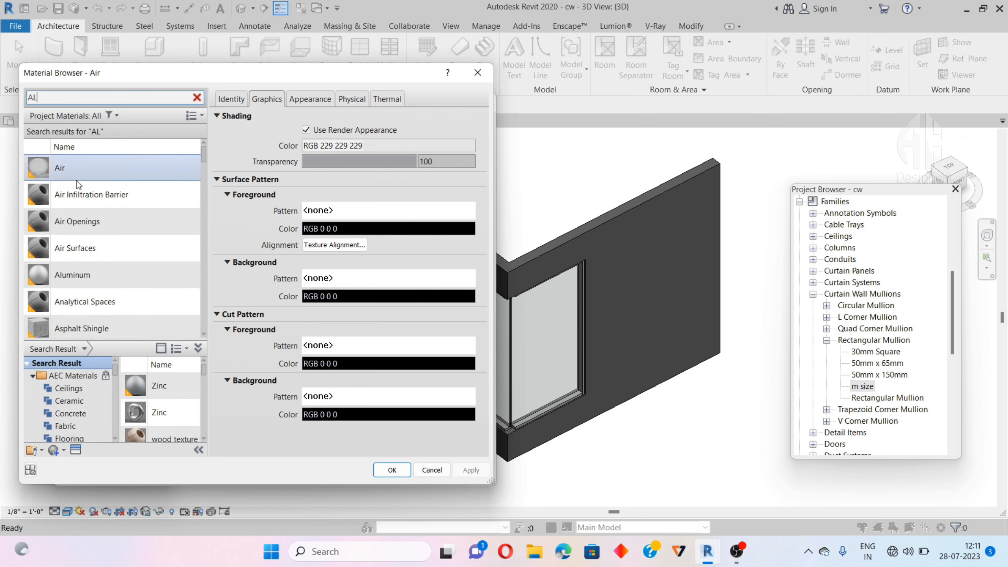
double_click(84, 285)
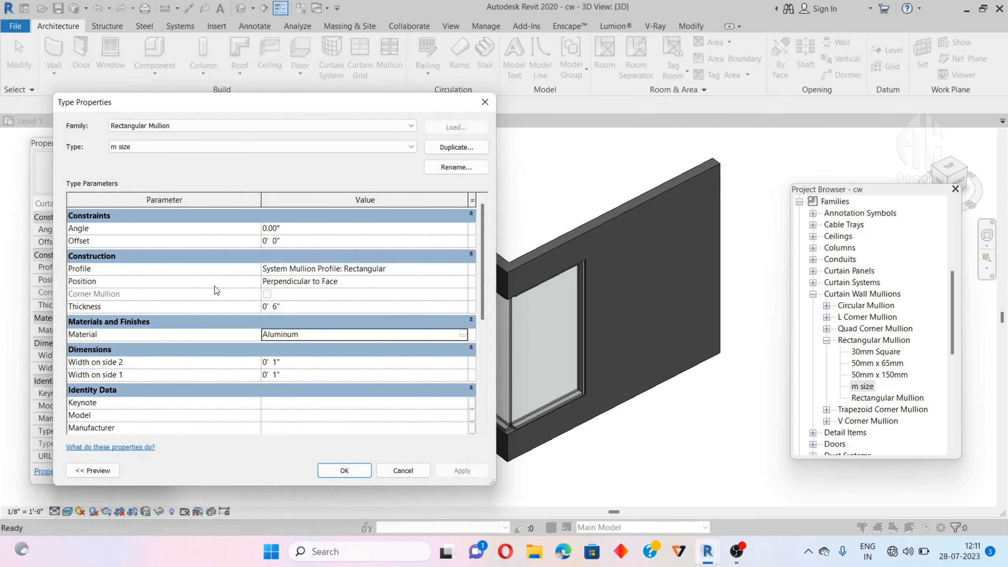
left_click(345, 471)
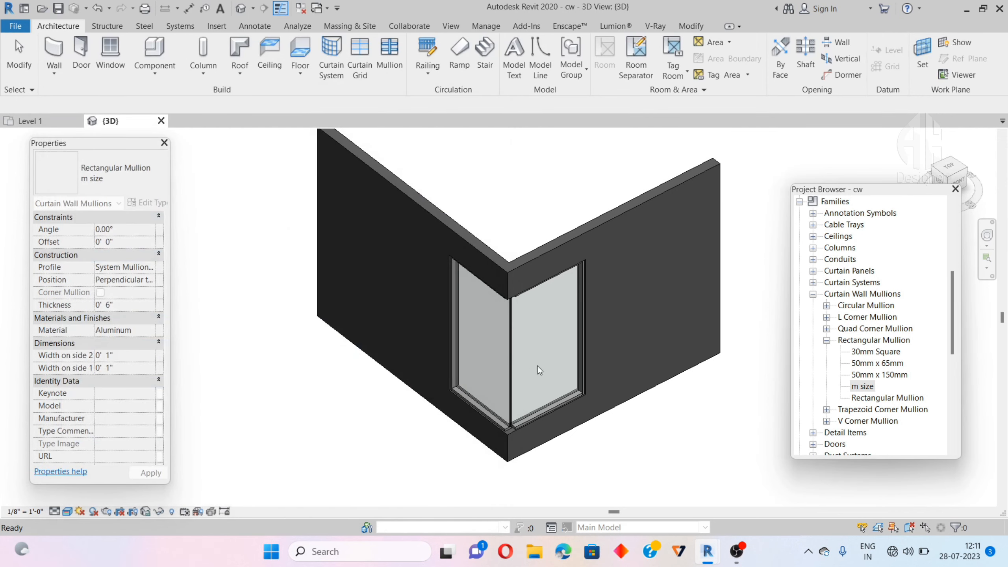
Step: In the right-hand Storefront curtain wall's type properties, set the vertical mullions' interior type to Rectangular Mullion : m size
left_click(573, 329)
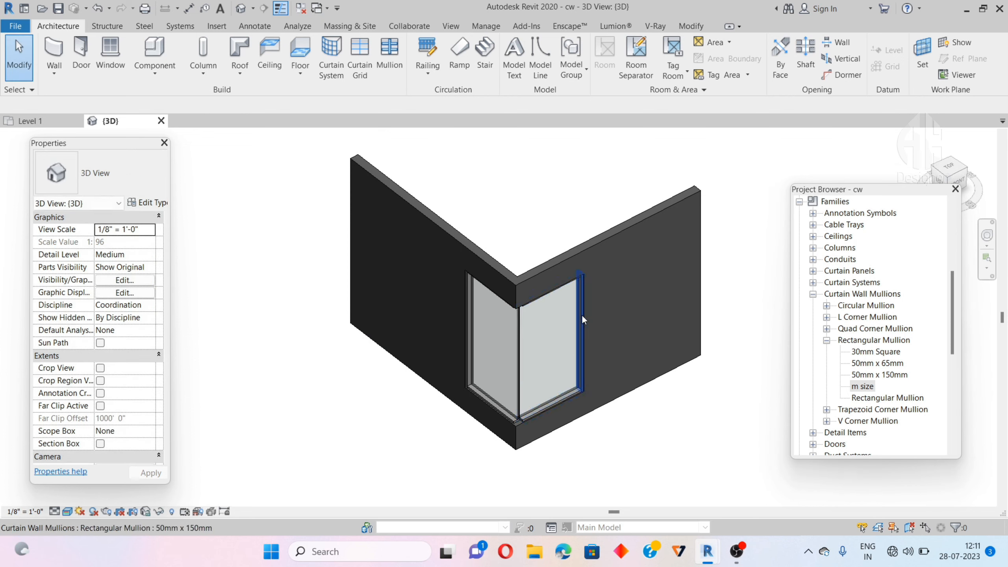
scroll(582, 316, "up", 2)
left_click(582, 316)
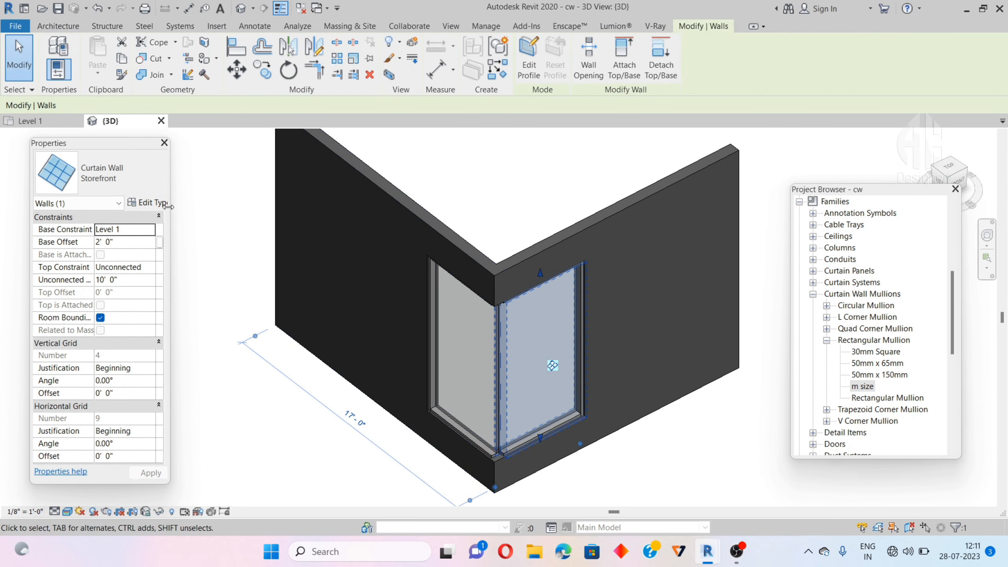
left_click(153, 203)
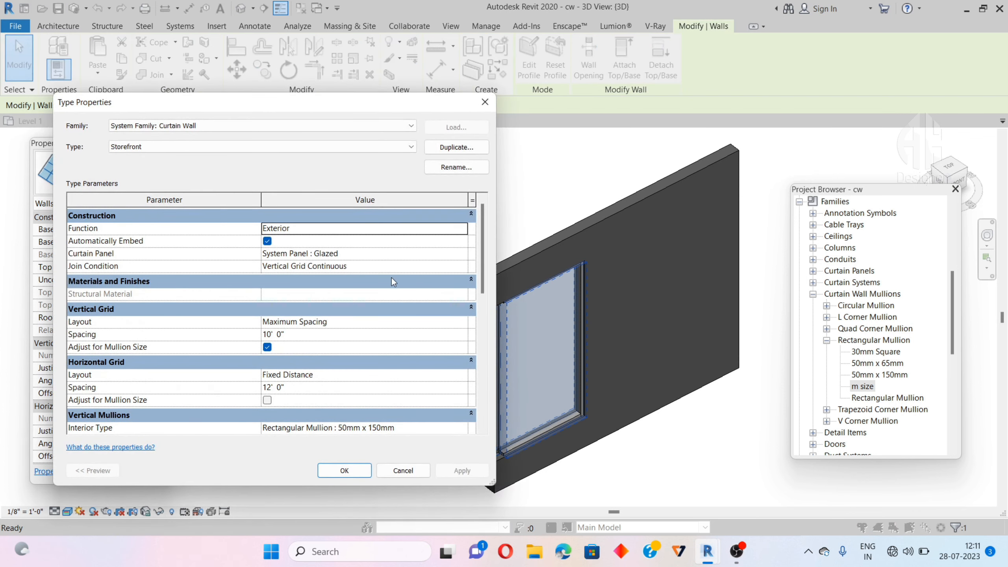
left_click(463, 324)
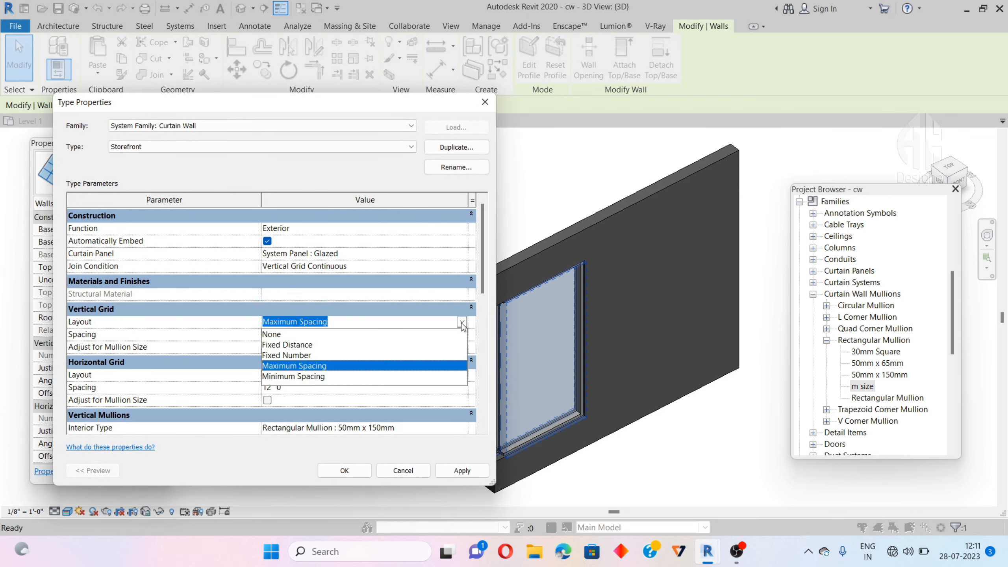
scroll(229, 333, "down", 3)
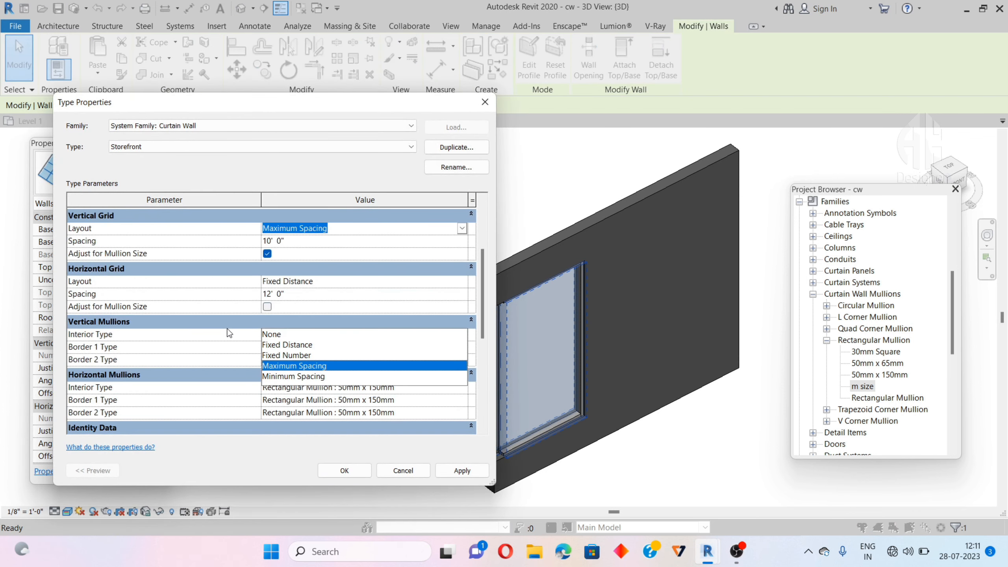
left_click(454, 393)
left_click(464, 335)
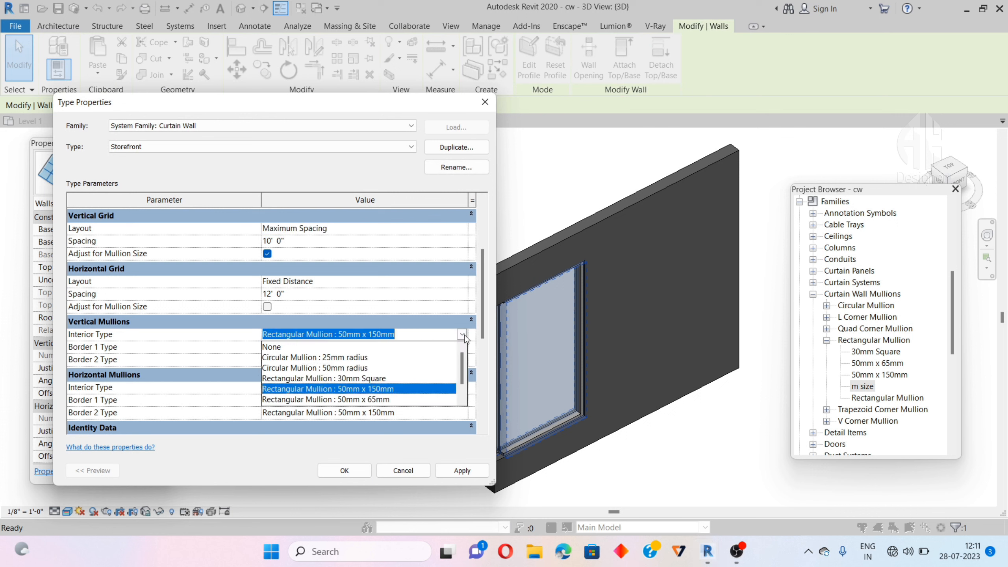
scroll(384, 394, "down", 1)
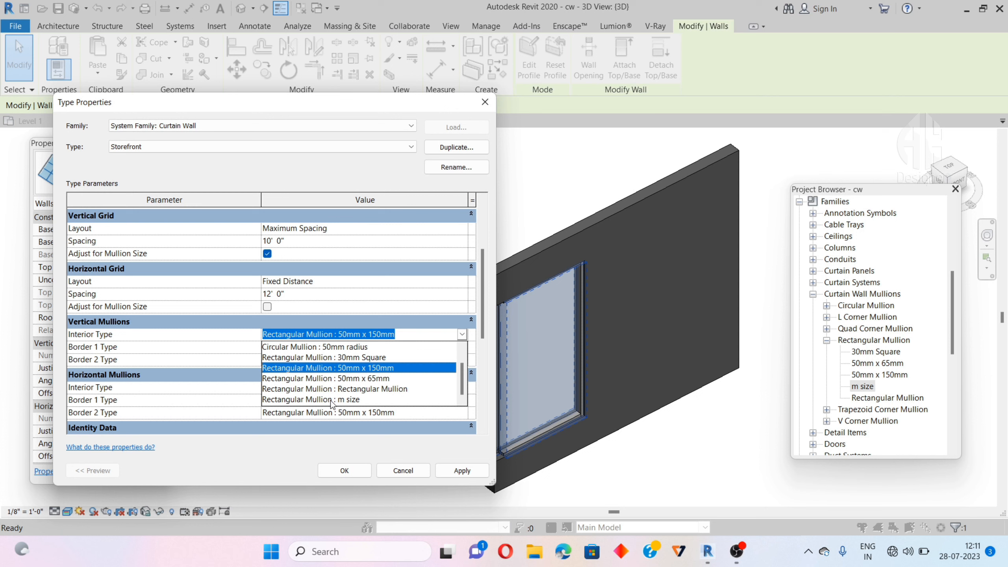
left_click(351, 400)
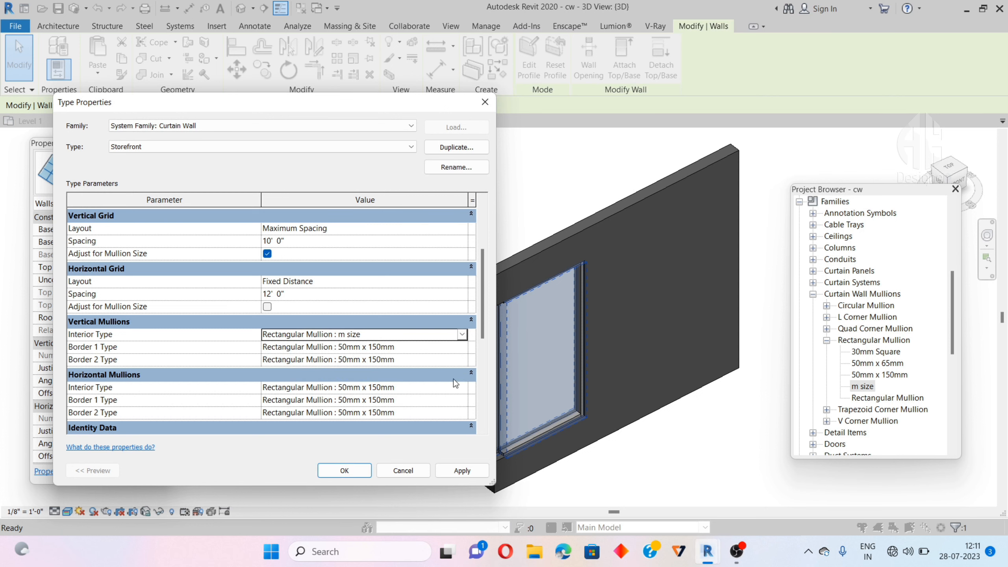
Step: Set the vertical mullions' Border 1 type to Rectangular Mullion : m size
left_click(465, 350)
left_click(462, 346)
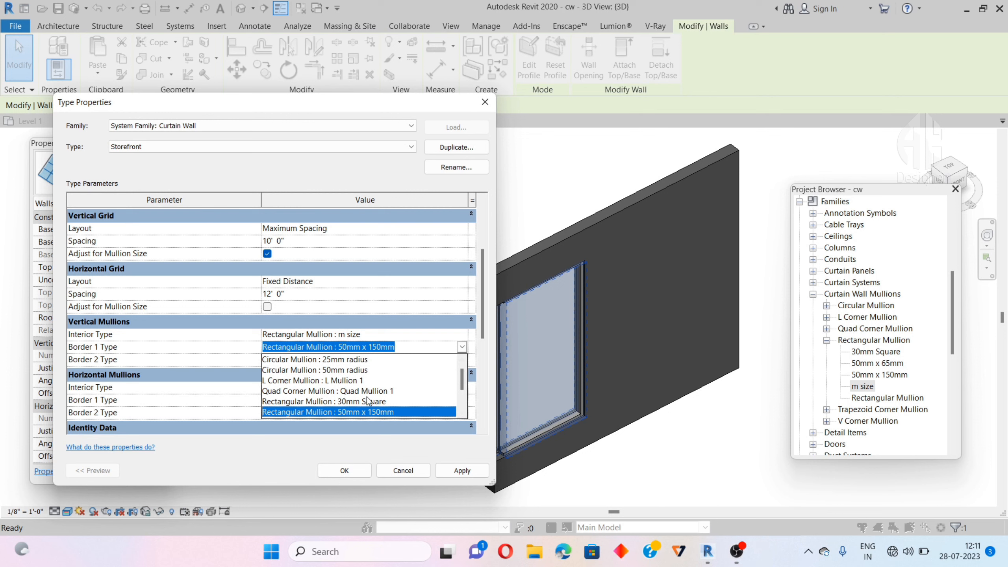
scroll(357, 397, "down", 2)
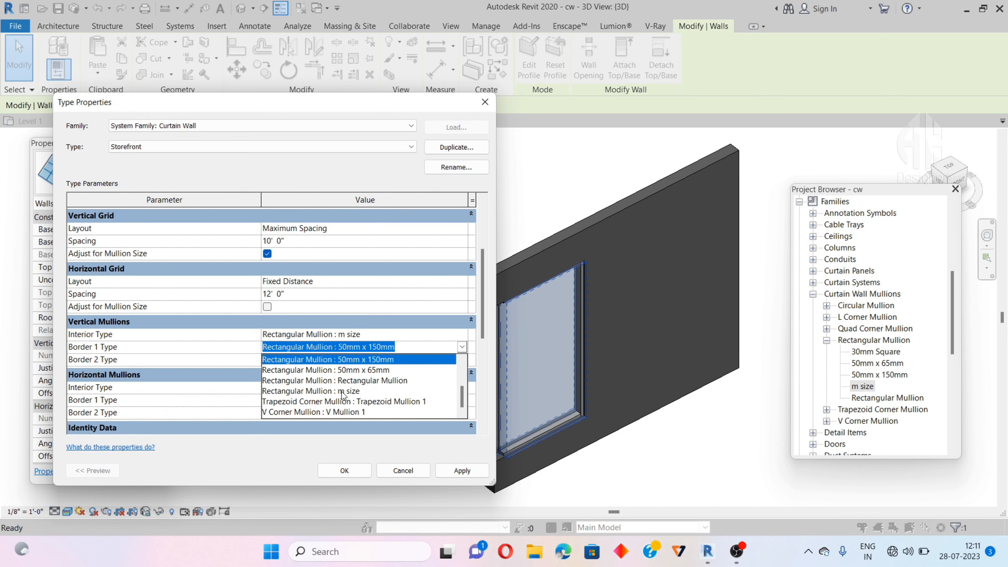
left_click(342, 392)
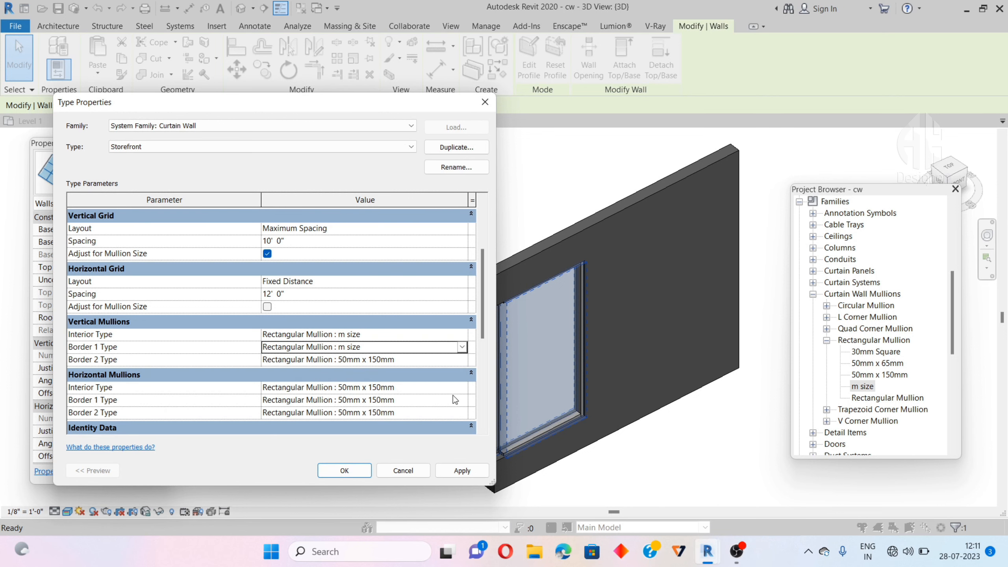
Step: Set the horizontal mullions' interior and Border 1 types to Rectangular Mullion : m size
left_click(462, 387)
scroll(337, 449, "down", 3)
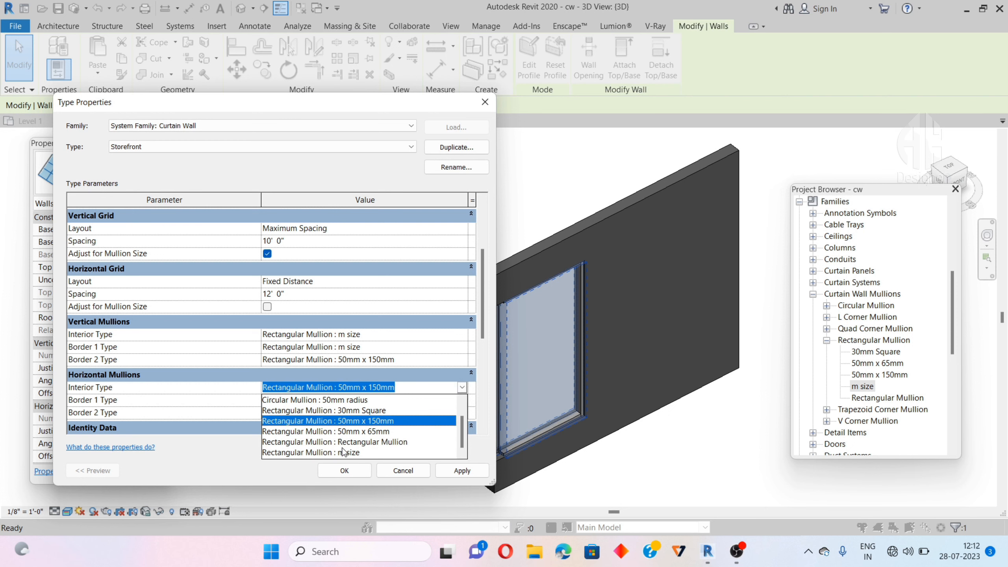
left_click(343, 452)
left_click(462, 400)
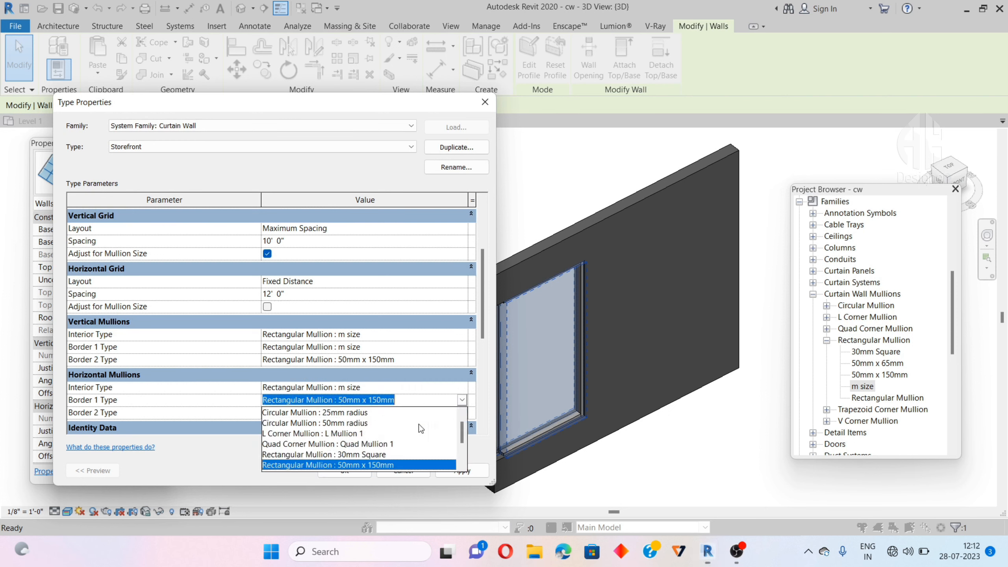
scroll(419, 424, "down", 5)
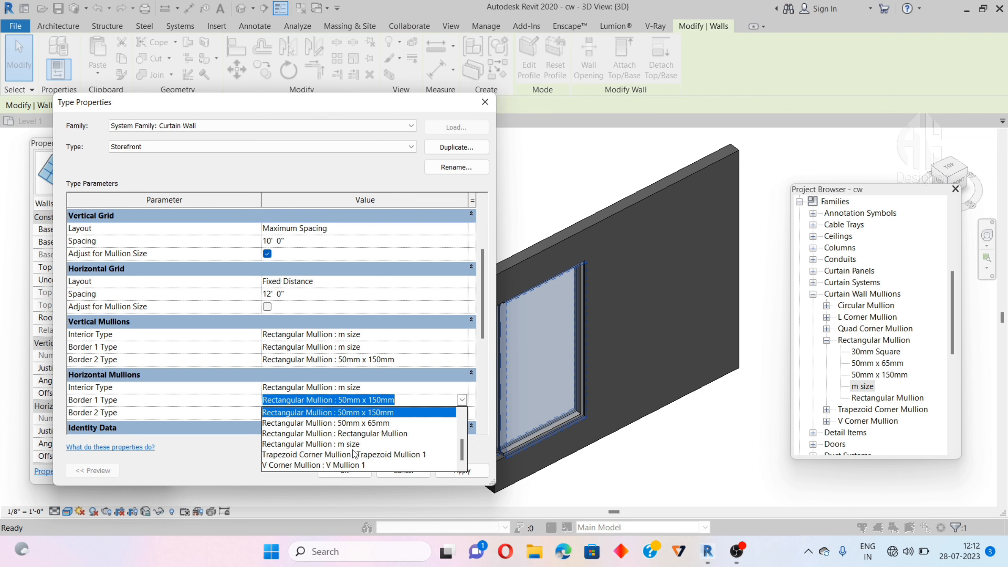
left_click(373, 444)
Step: Apply the mullion changes to the Storefront curtain wall type, accept its type properties and deselect the curtain wall
left_click(462, 412)
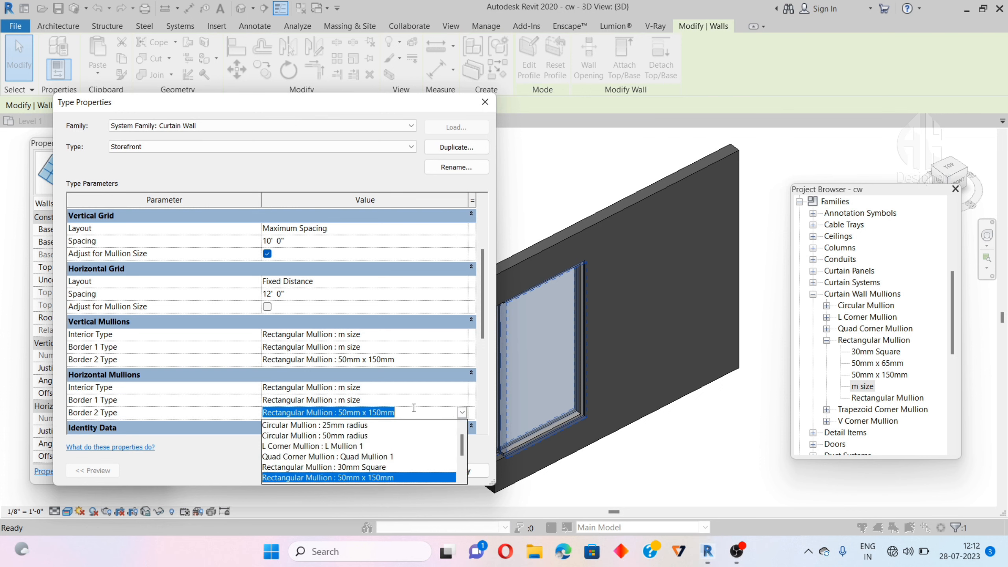
scroll(414, 408, "down", 3)
left_click(422, 380)
left_click(462, 470)
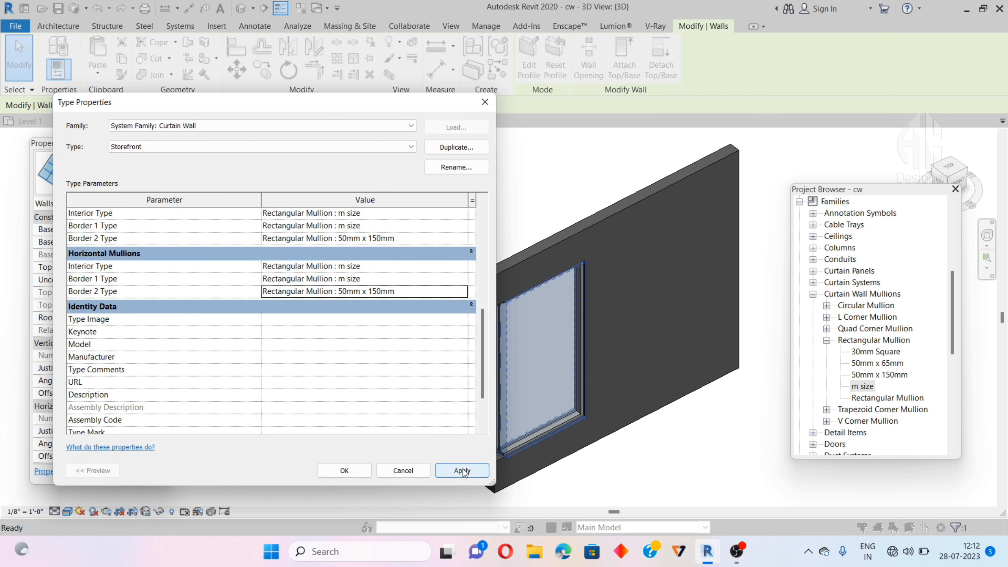
left_click(345, 471)
left_click(579, 438)
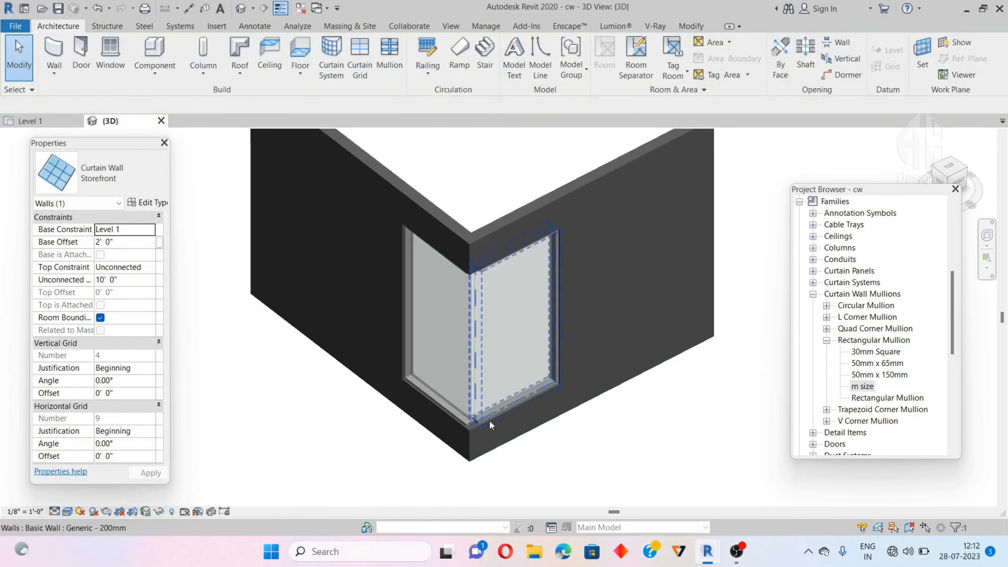
Step: Move the Project Browser away from the ViewCube and narrow it to free the 3D view, and deselect the wall
scroll(472, 425, "up", 5)
scroll(468, 410, "down", 5)
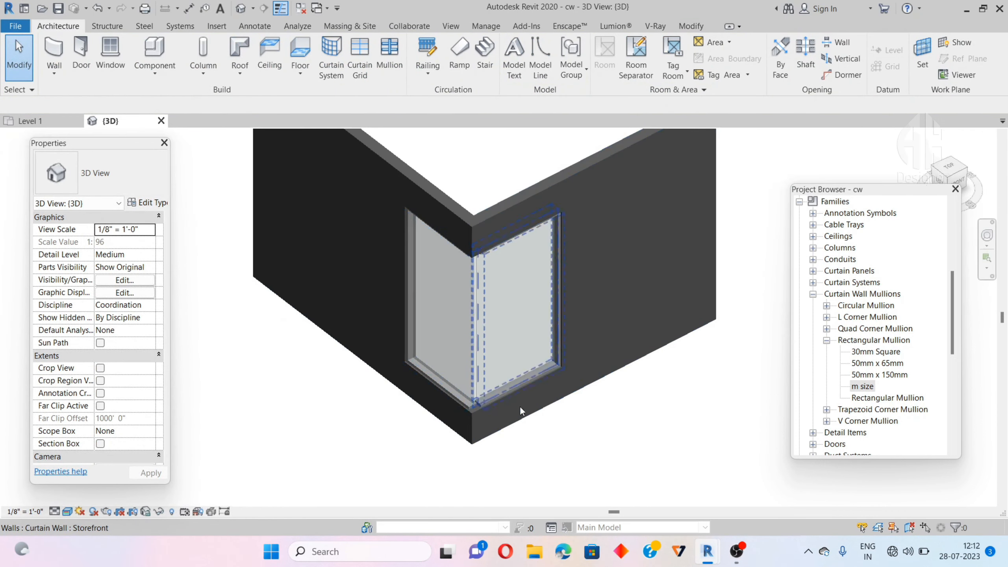
scroll(471, 214, "up", 6)
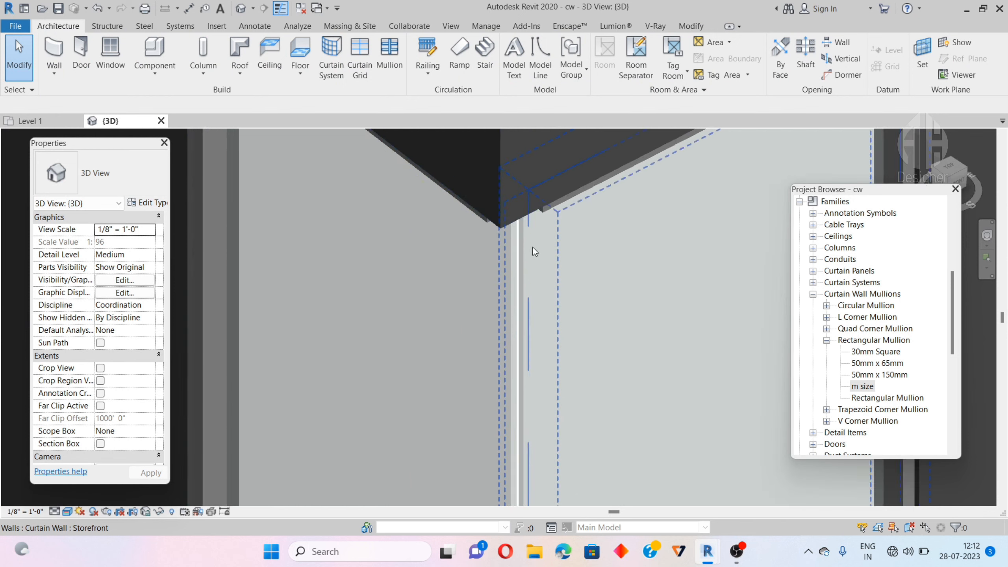
left_click(523, 266)
scroll(578, 238, "down", 5)
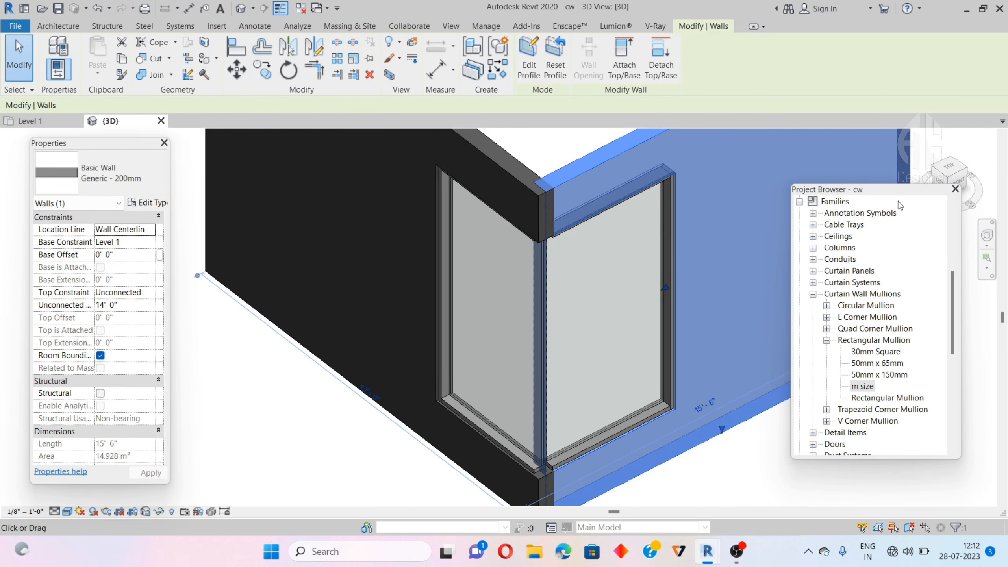
left_click_drag(889, 190, 928, 262)
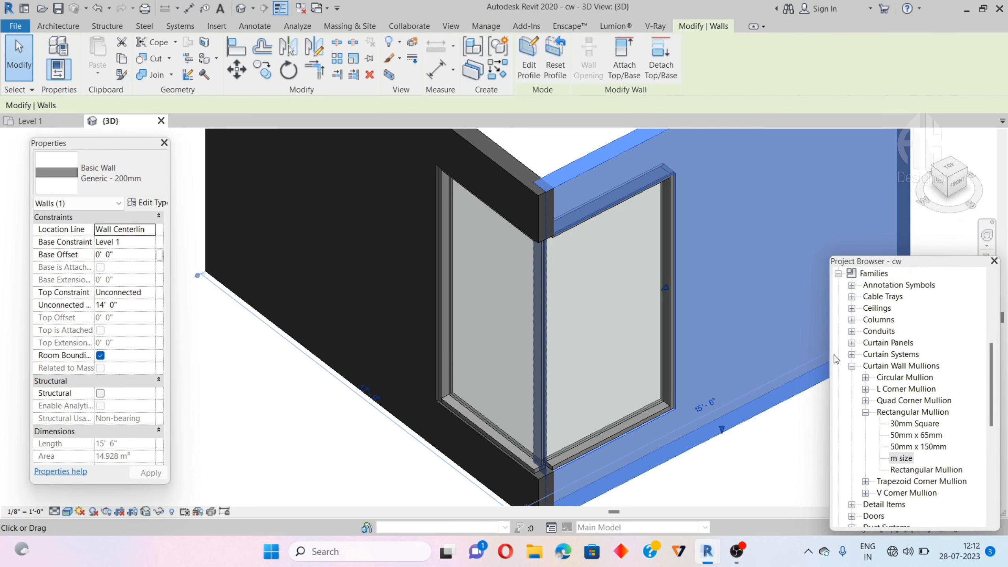
left_click_drag(830, 355, 890, 350)
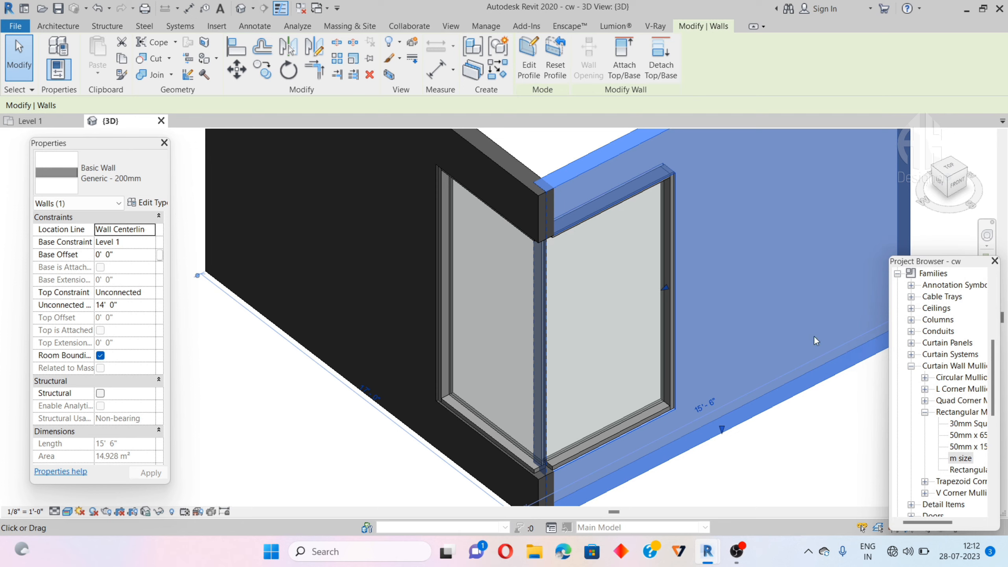
scroll(580, 335, "down", 3)
left_click(811, 187)
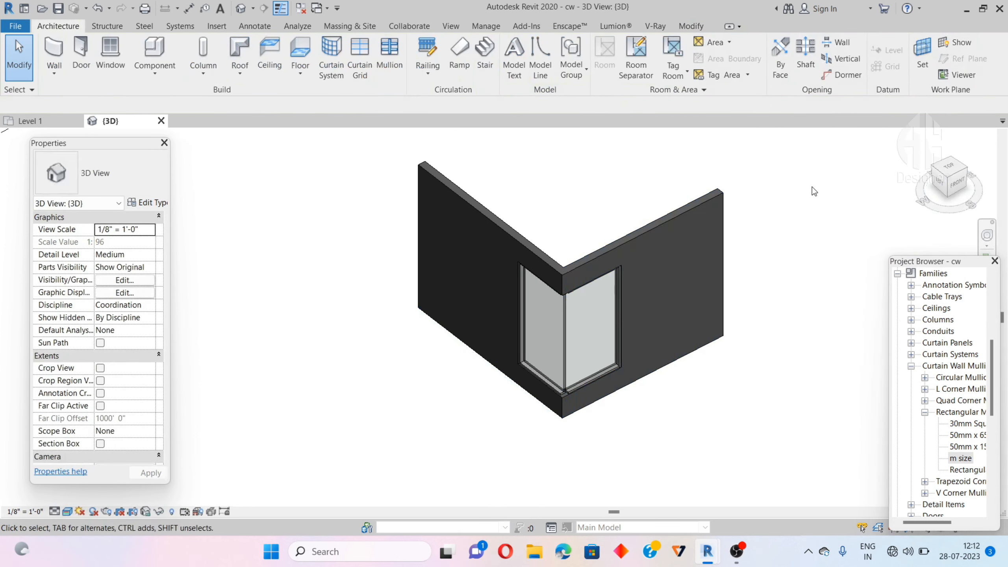
Step: Examine the top mullion and the glass corner of the window from the front and from an angled view
left_click(955, 183)
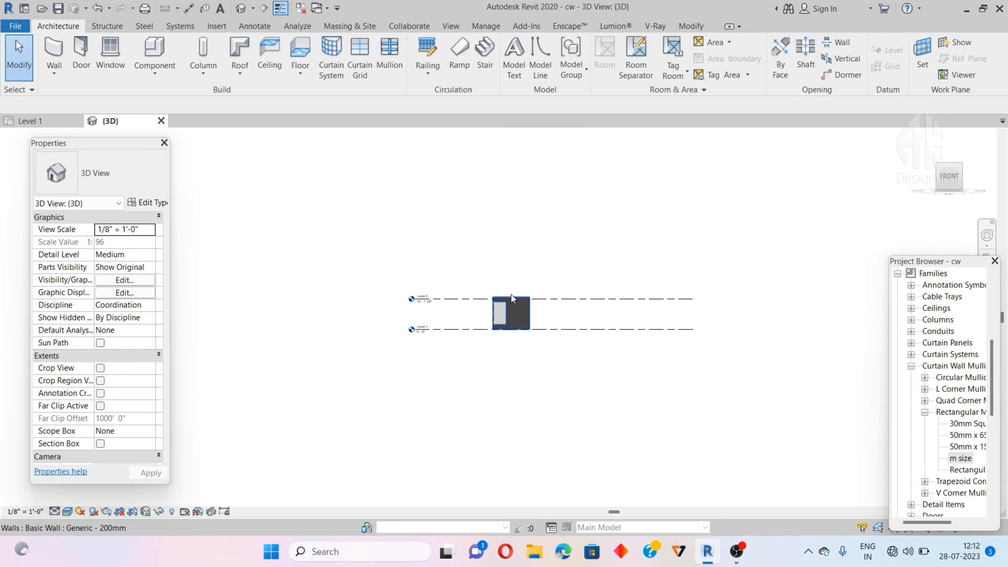
scroll(500, 305, "up", 10)
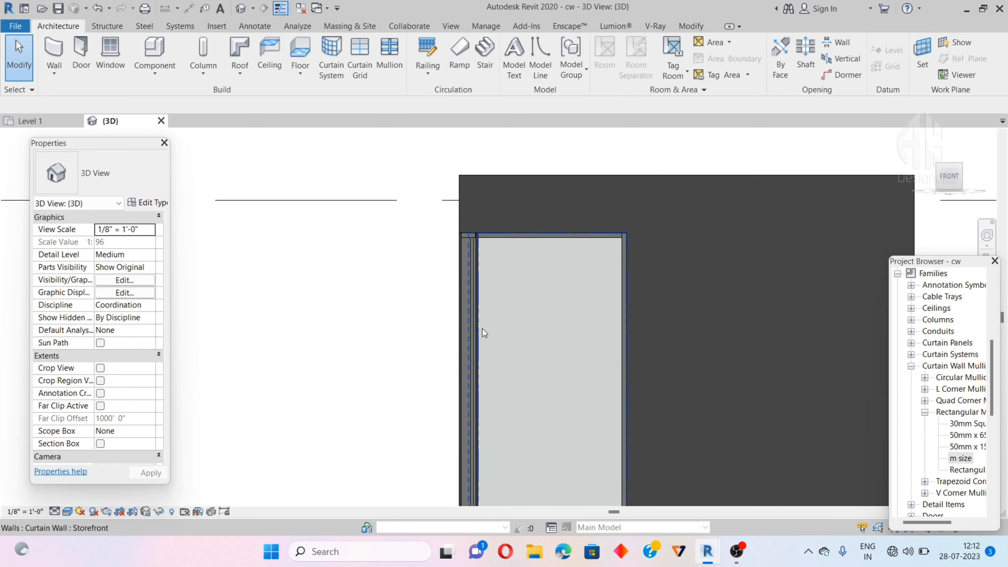
left_click(499, 239)
scroll(498, 238, "down", 3)
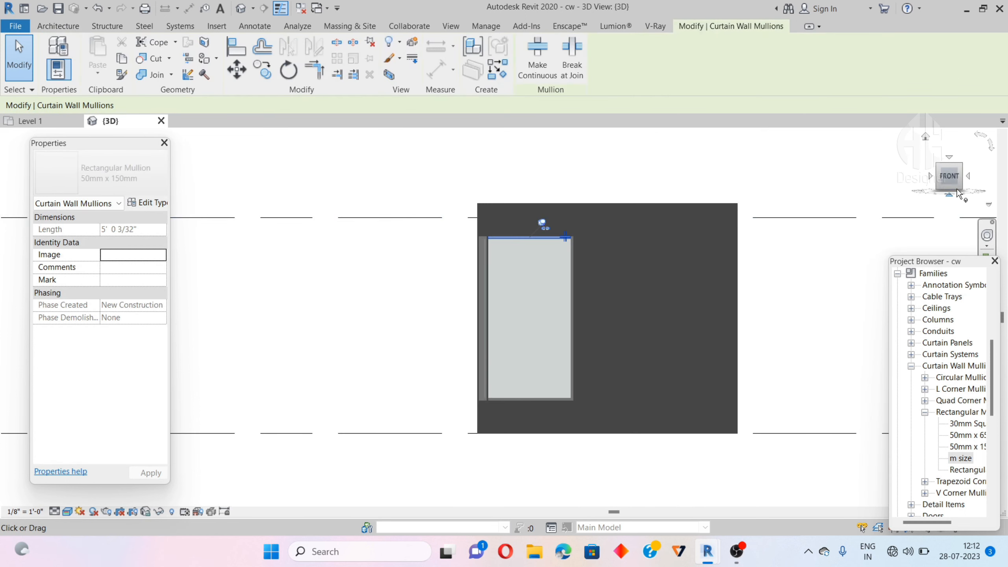
left_click_drag(957, 189, 980, 200)
left_click(626, 472)
scroll(499, 225, "up", 2)
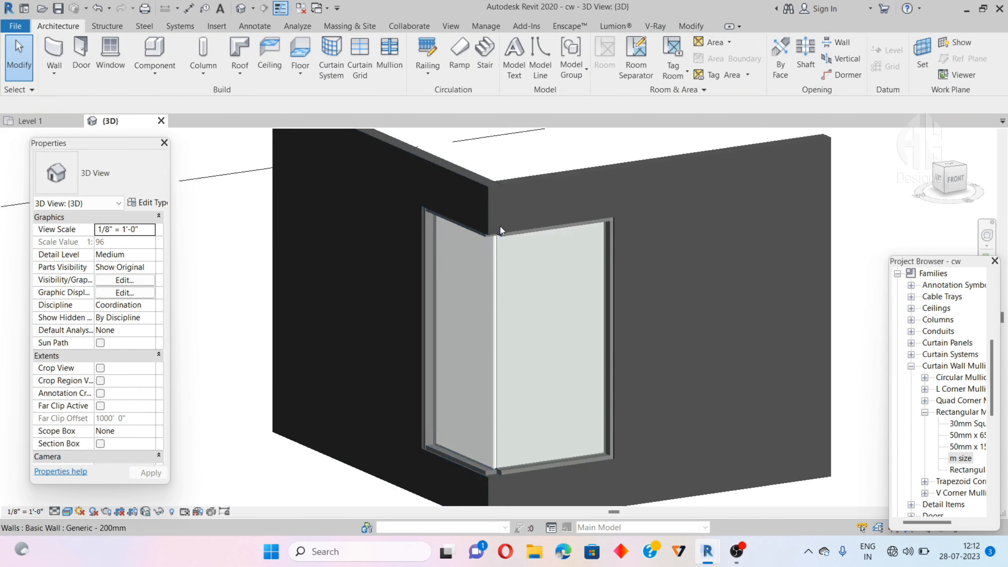
scroll(499, 228, "up", 2)
left_click(501, 285)
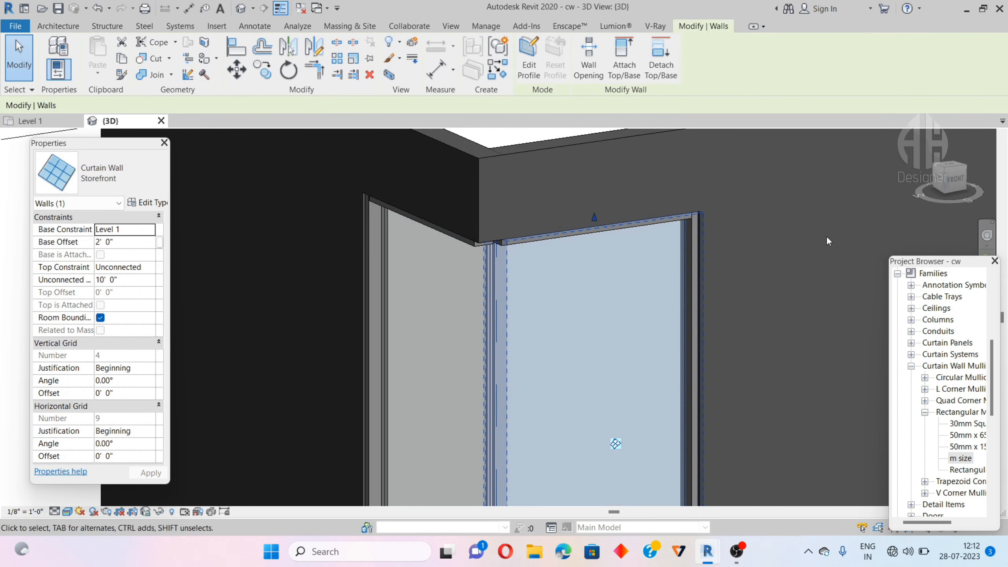
Step: Orient the 3D view to the front, switch its visual style to Hidden Line and deselect the curtain wall
left_click(950, 178)
scroll(480, 331, "down", 2)
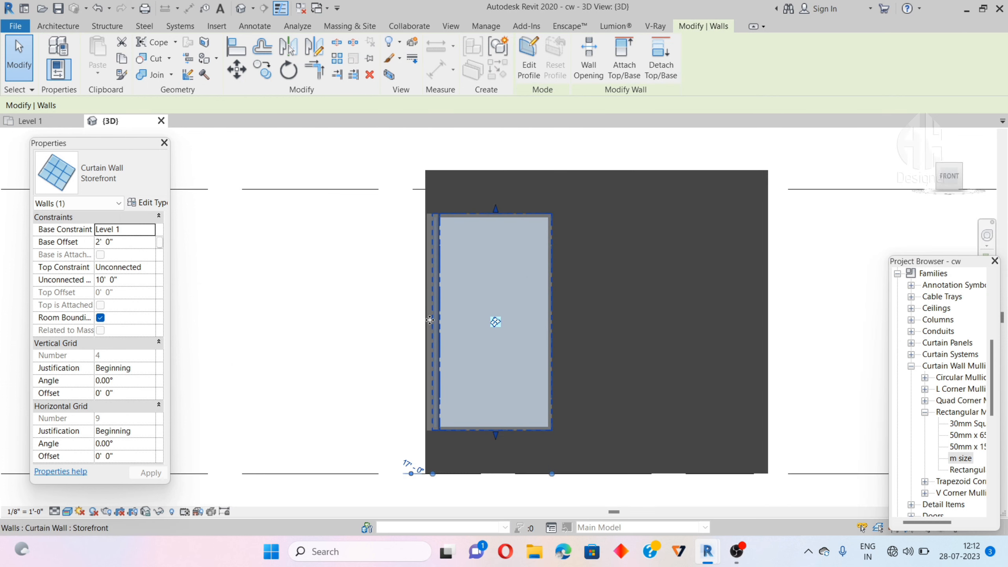
scroll(430, 318, "up", 3)
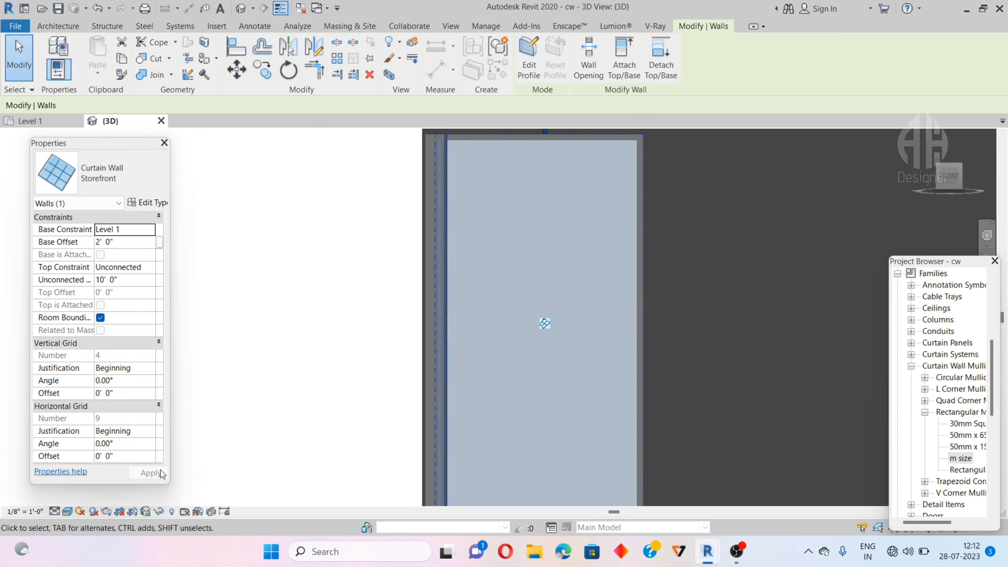
left_click(67, 511)
left_click(80, 445)
scroll(444, 310, "down", 3)
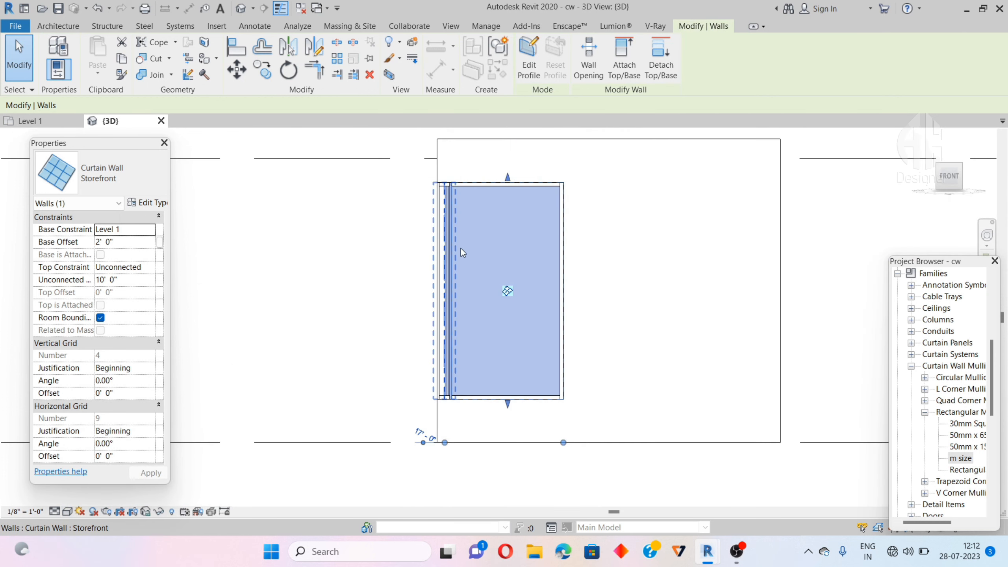
left_click(610, 251)
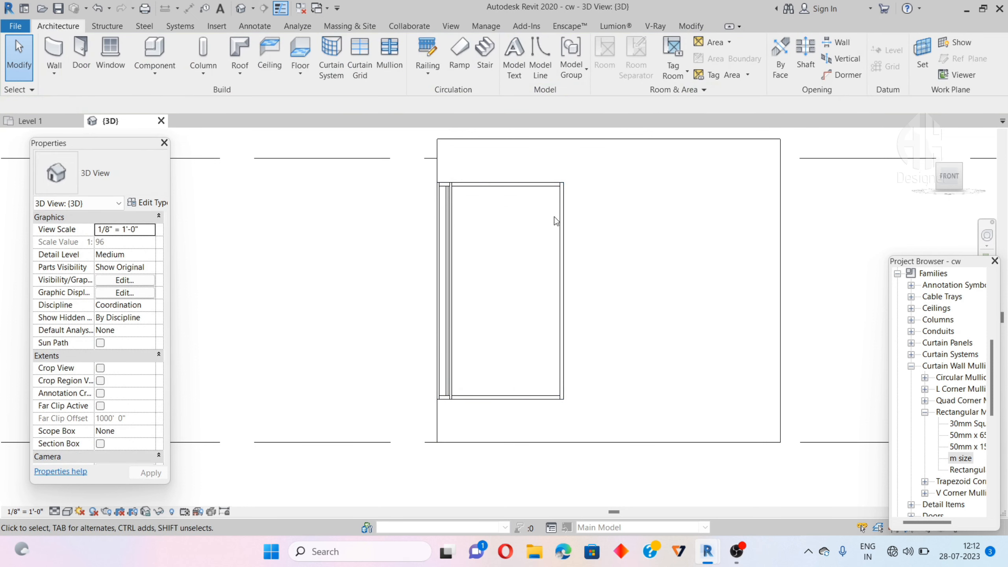
Step: Try to move the corner-side end point of the front Storefront curtain wall toward the wall corner in the front view
left_click_drag(949, 183, 976, 187)
left_click(472, 323)
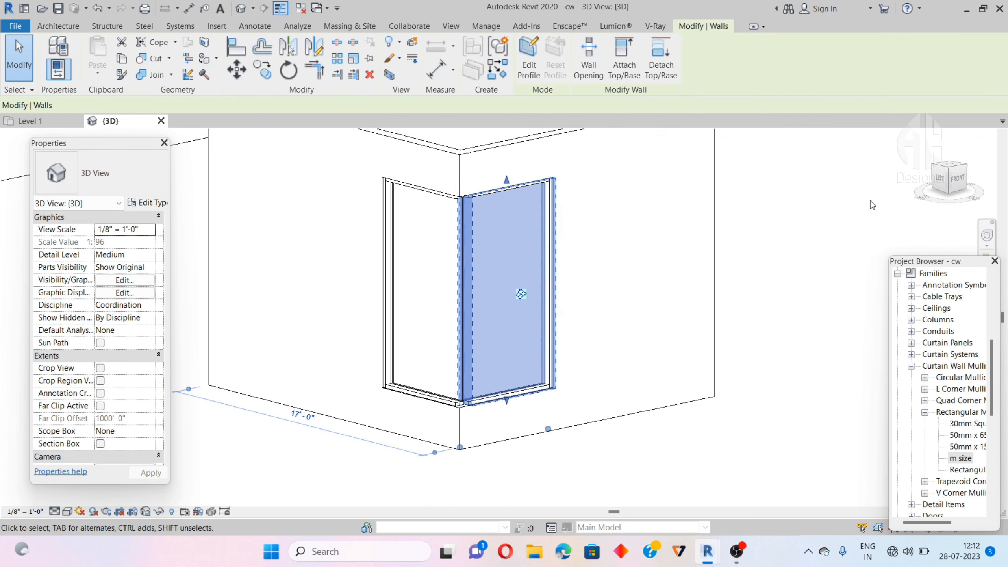
left_click(957, 178)
scroll(494, 345, "down", 3)
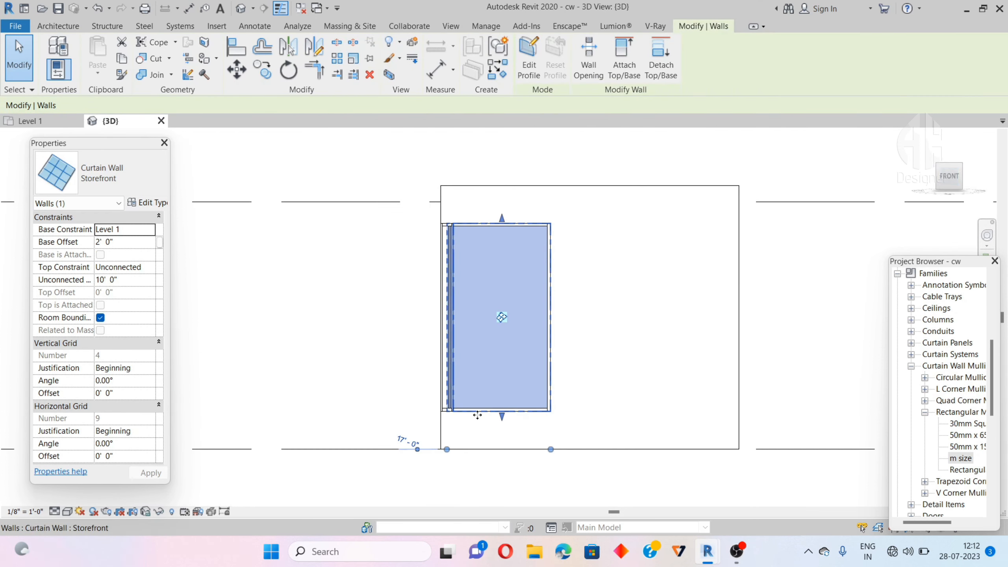
scroll(449, 454, "up", 2)
left_click_drag(446, 450, 432, 452)
key("Escape")
Step: Try to stretch the vertical edge of the front curtain wall toward the glass corner and deselect the wall
left_click(456, 329)
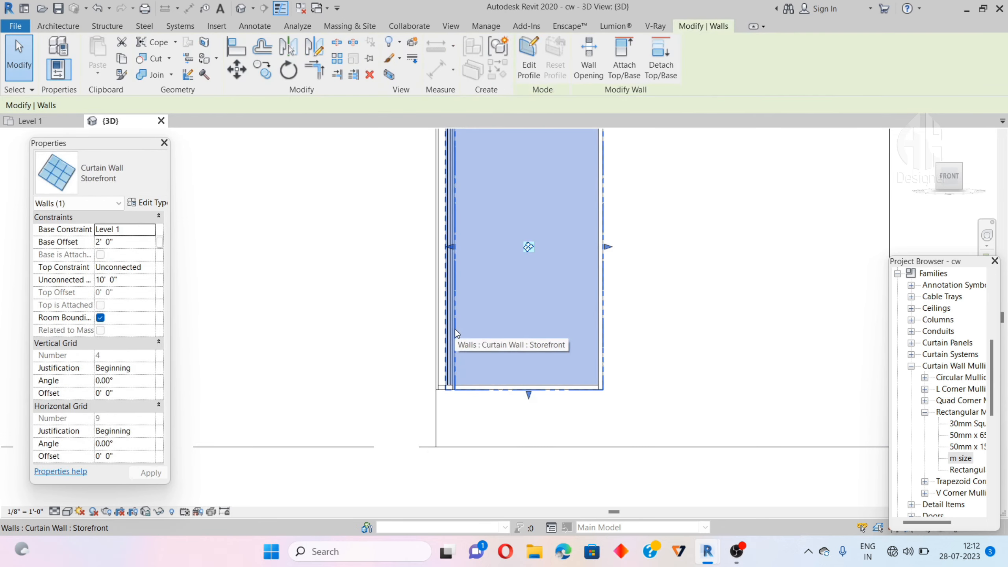
scroll(458, 287, "up", 5)
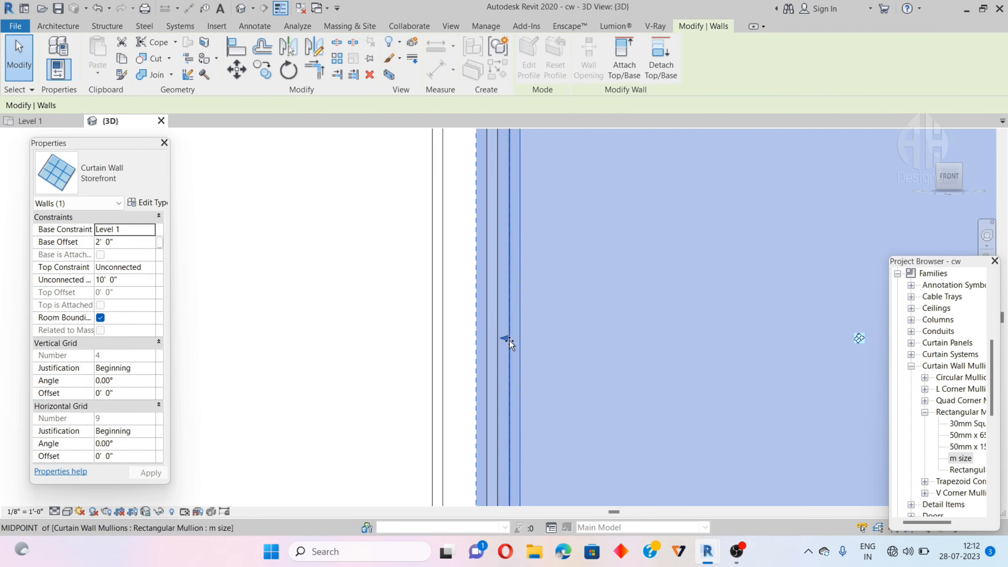
left_click_drag(510, 341, 487, 340)
left_click(547, 362)
scroll(456, 344, "down", 4)
left_click(360, 375)
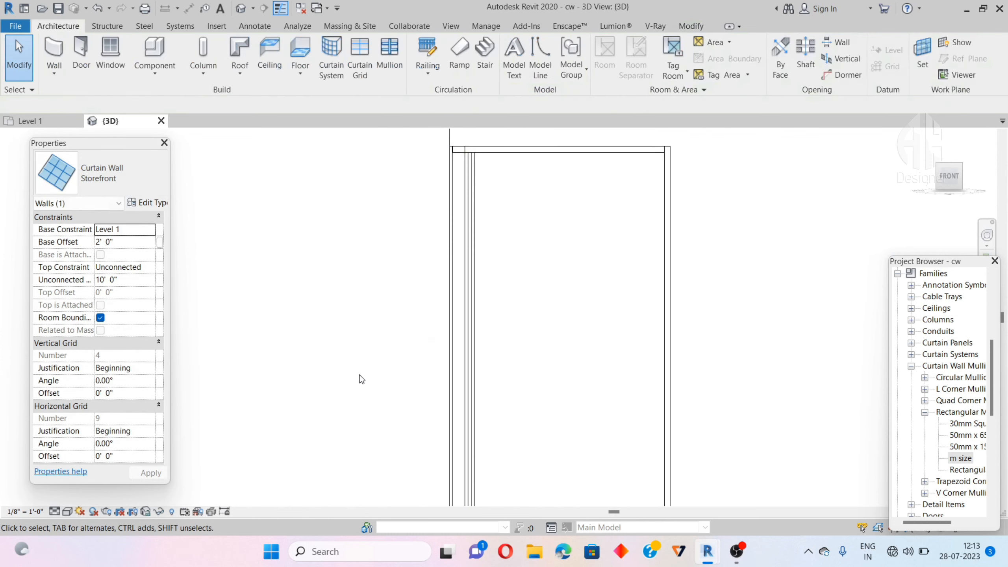
Step: Orient the 3D view to an angled view of the window corner and set its visual style to Realistic
scroll(491, 310, "down", 3)
mouse_move(952, 176)
left_mouse_down()
mouse_move(976, 177)
mouse_move(977, 191)
mouse_move(956, 186)
left_mouse_up()
scroll(635, 380, "down", 1)
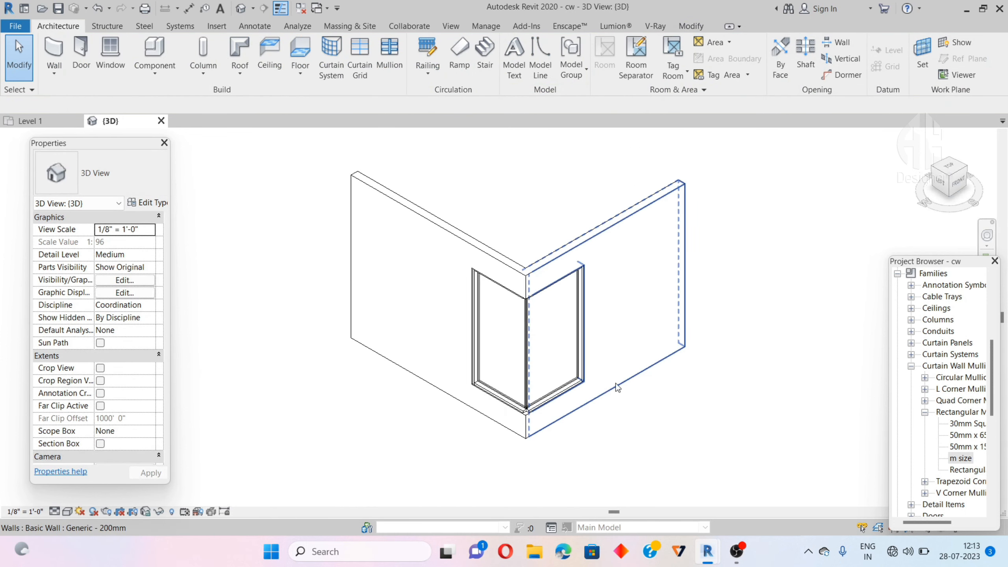
scroll(595, 391, "up", 2)
left_click(66, 511)
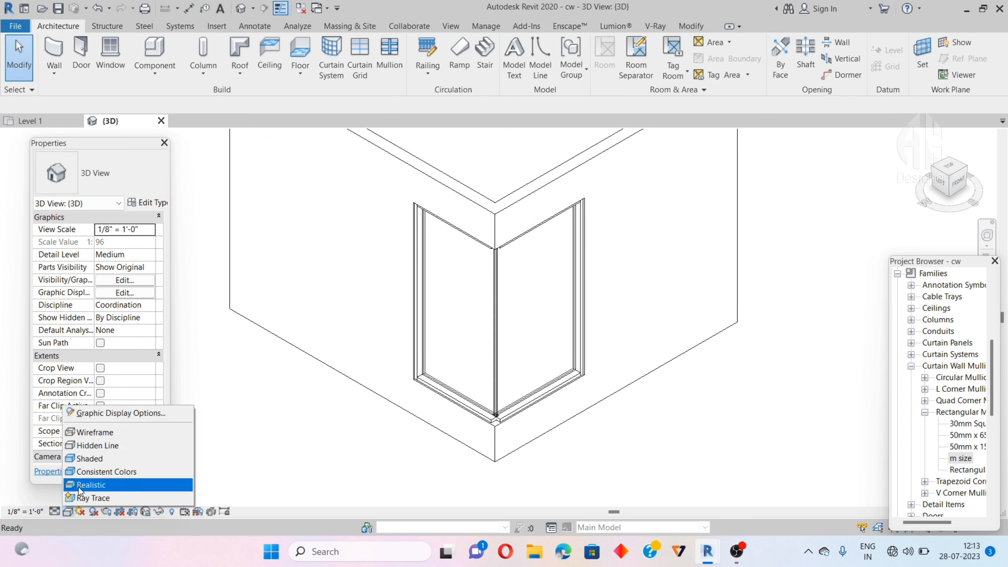
left_click(80, 478)
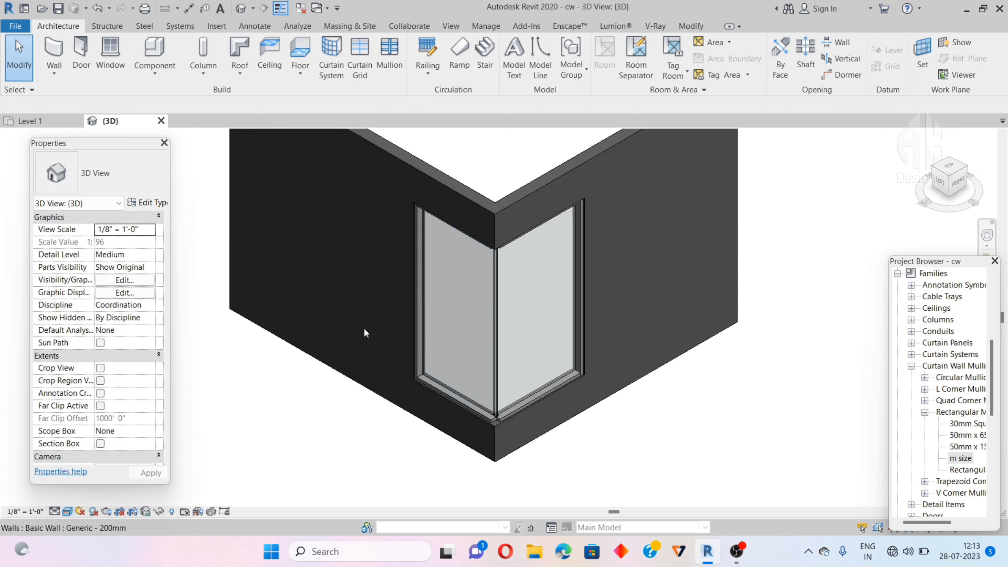
scroll(520, 278, "up", 5)
scroll(496, 352, "down", 5)
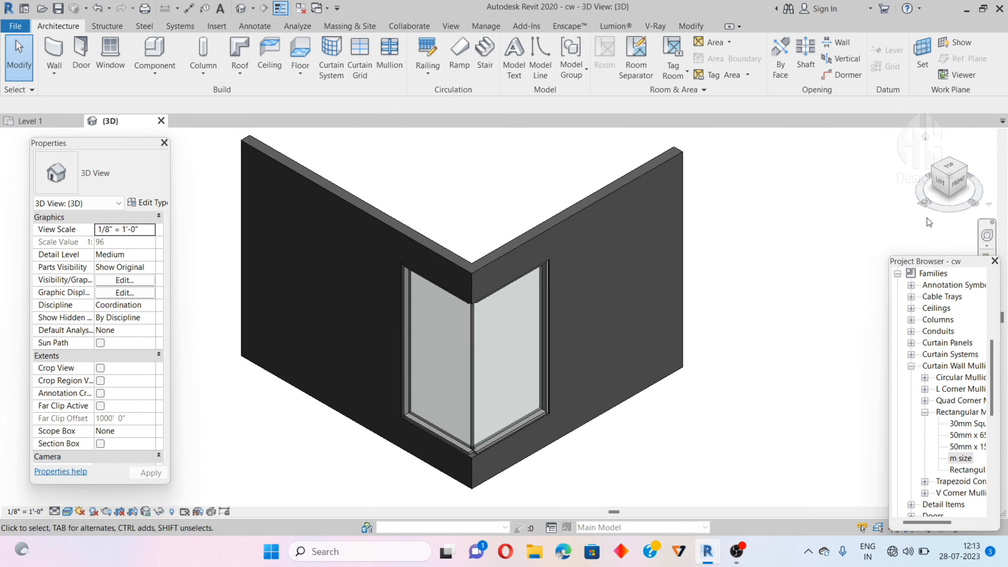
Step: Orient the 3D view to the top and start an in-place model in the Floors category, accepting its name
left_click_drag(961, 184, 933, 184)
scroll(711, 316, "up", 2)
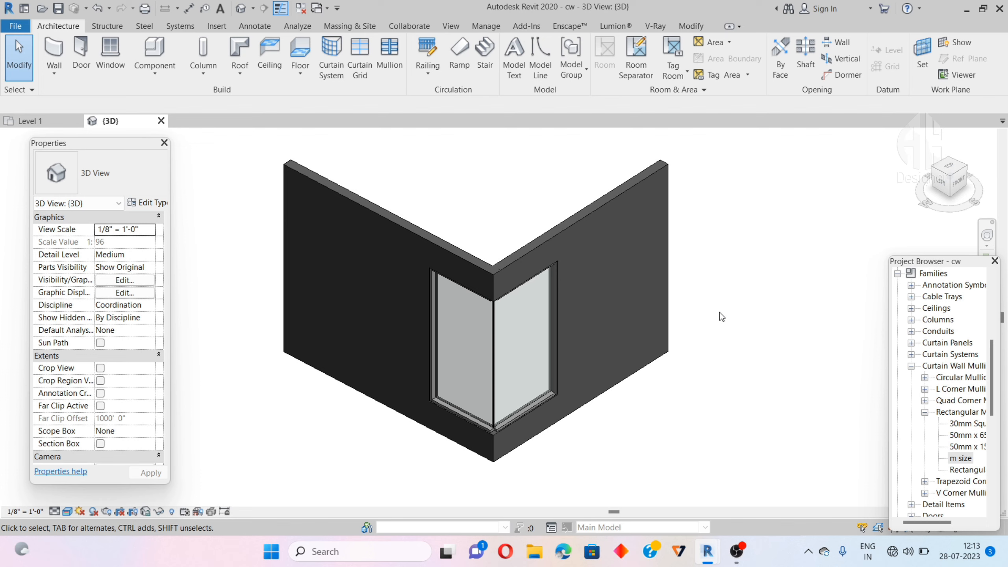
left_click(949, 167)
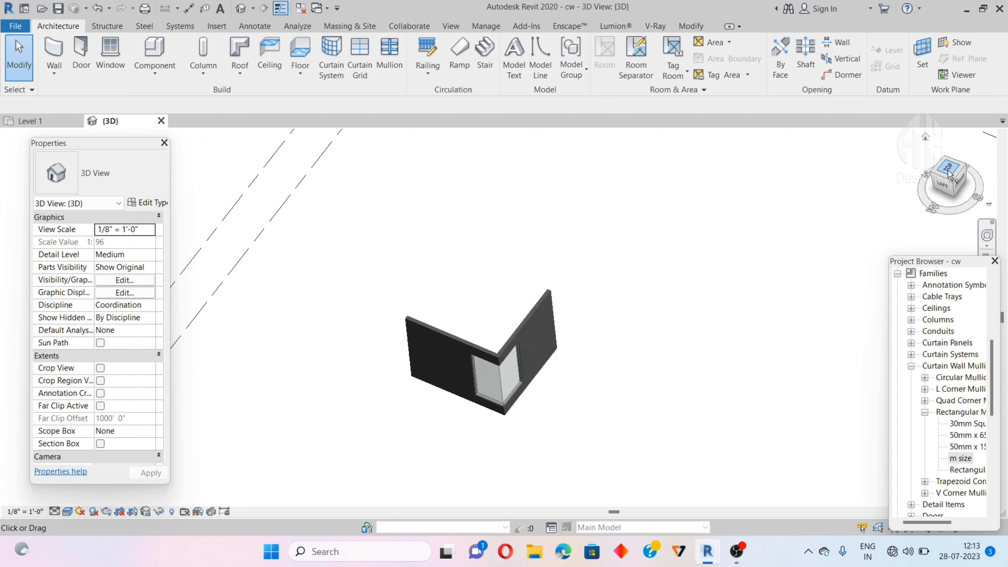
scroll(468, 376, "up", 6)
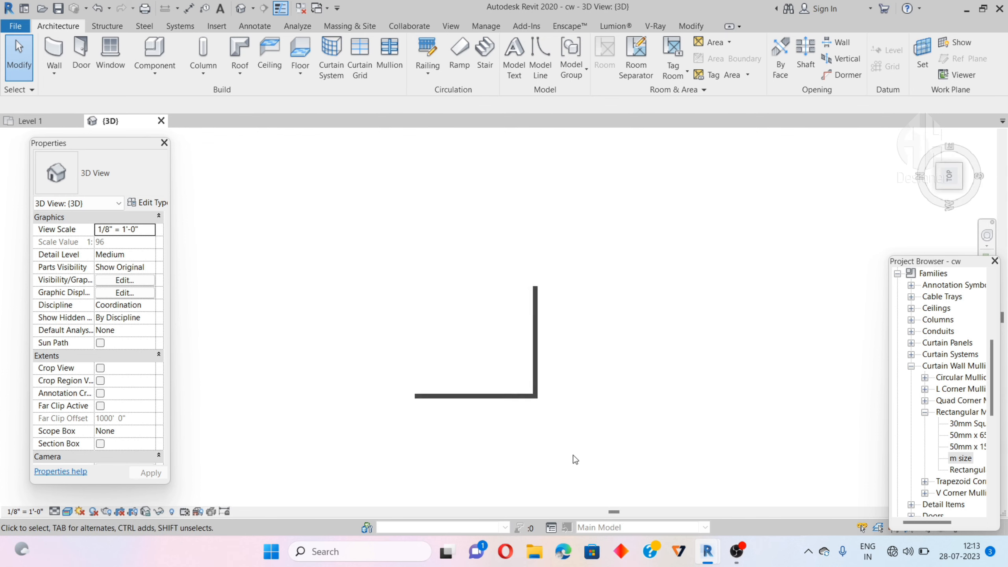
scroll(437, 288, "down", 2)
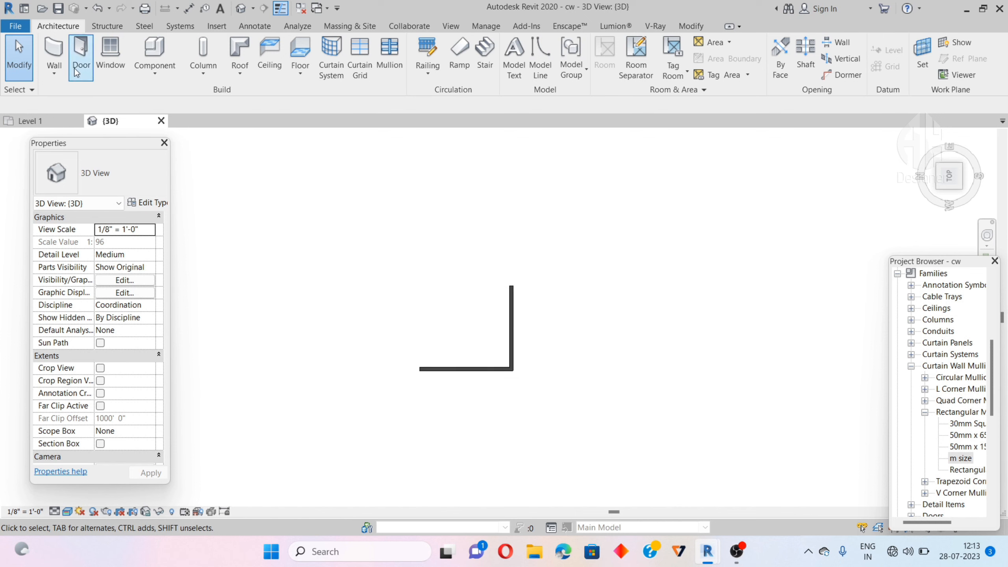
left_click(145, 70)
left_click(166, 124)
left_click(361, 214)
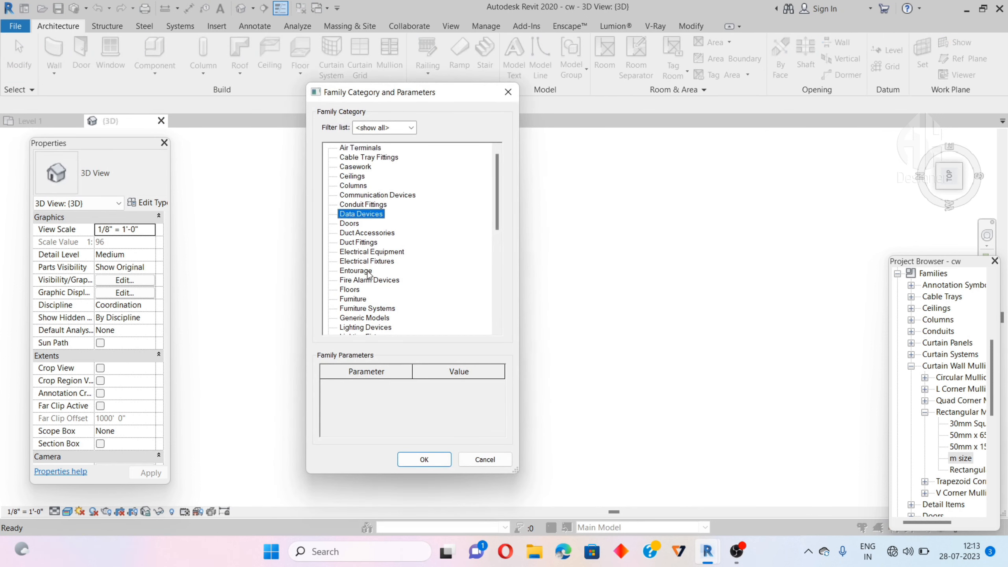
left_click(425, 459)
left_click(508, 295)
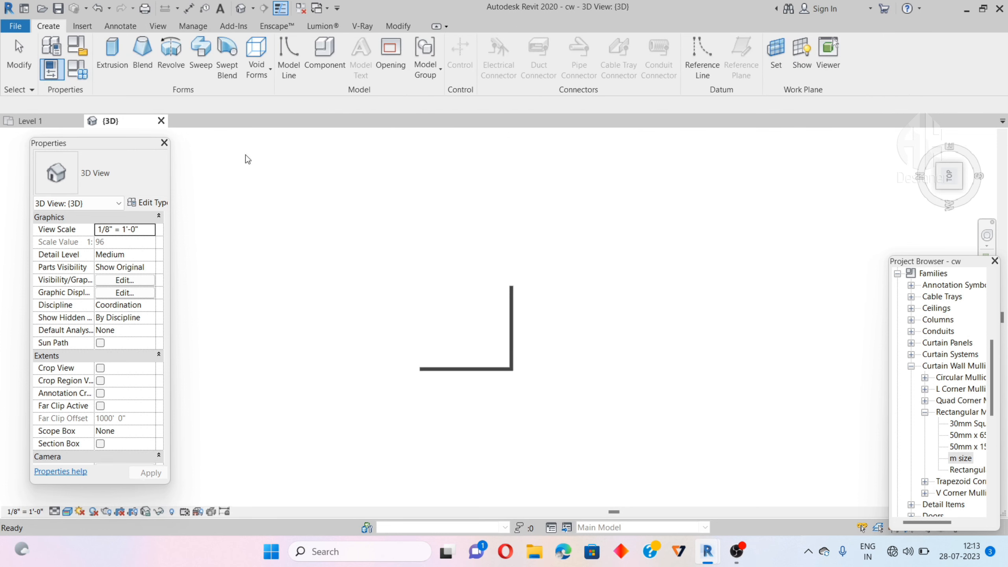
Step: Extrude a rectangle about 97' by 58' 6" drawn around the two walls, with a depth of 1' 0"
left_click(112, 52)
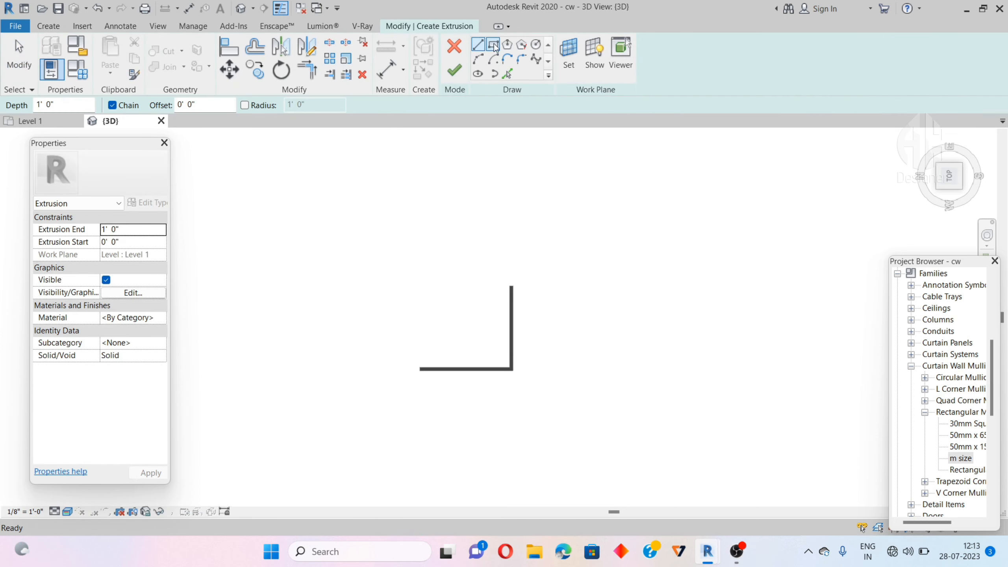
left_click(494, 45)
scroll(513, 225, "down", 2)
left_click(331, 205)
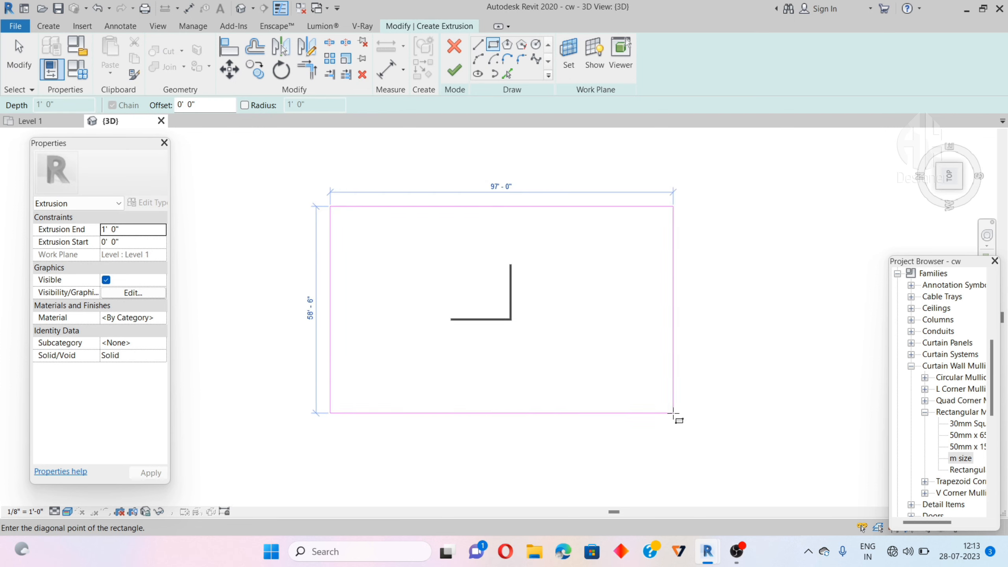
left_click(673, 413)
scroll(637, 345, "down", 2)
left_click(445, 77)
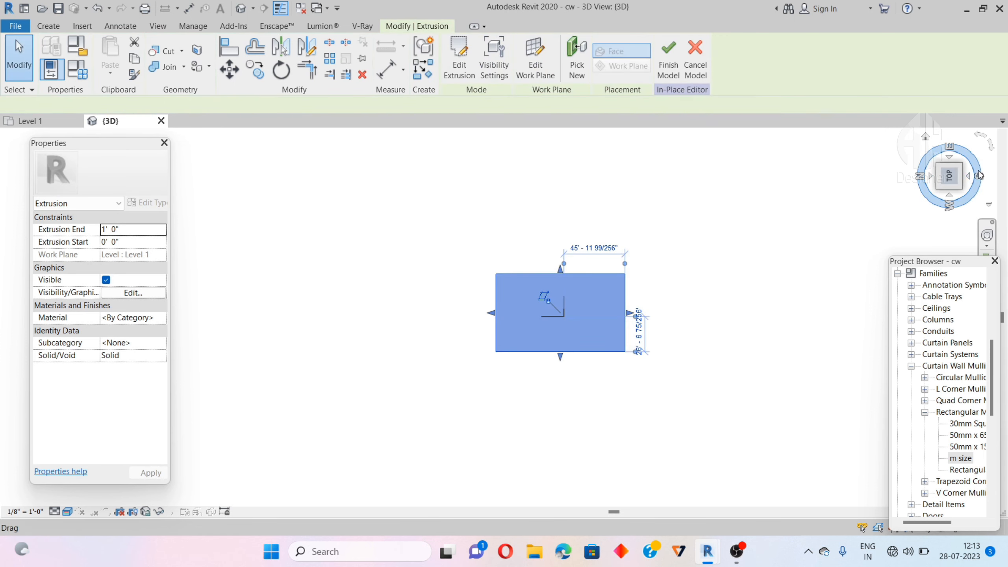
Step: Assign the Gypsum Wall Board material to the floor extrusion and finish the in-place model
middle_click_drag(592, 270, 619, 278, "shift")
left_click(747, 354)
scroll(540, 291, "up", 5)
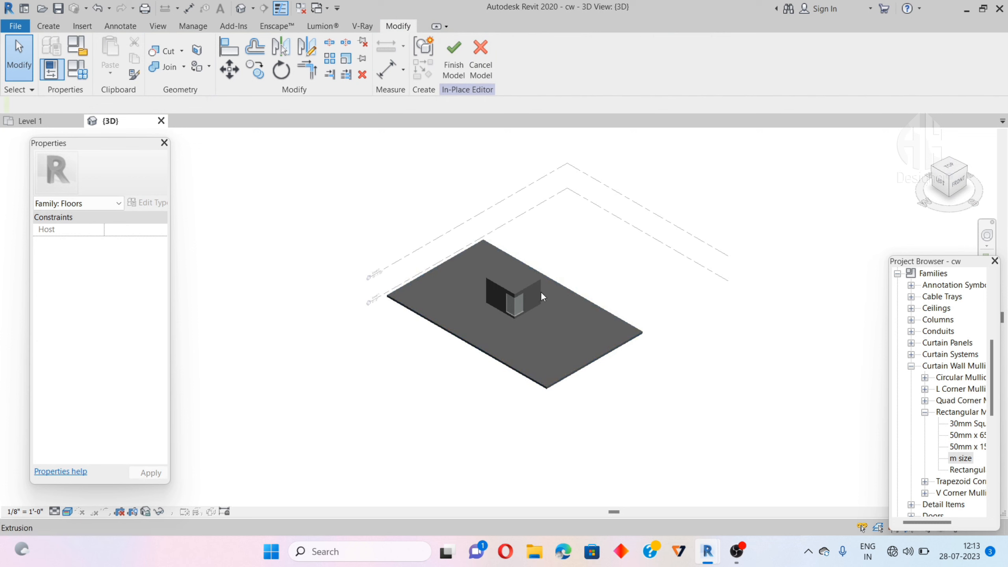
scroll(520, 453, "down", 3)
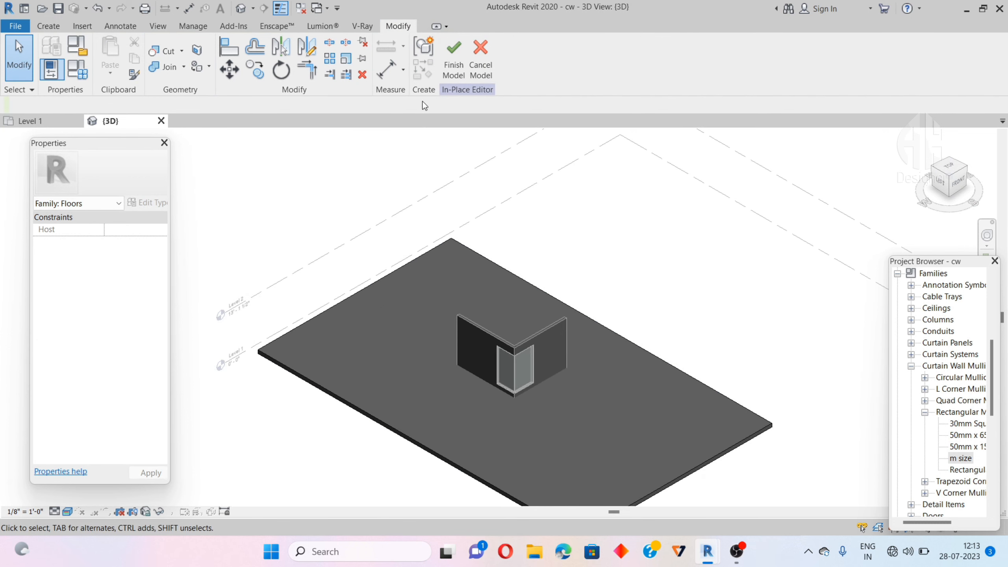
left_click(360, 402)
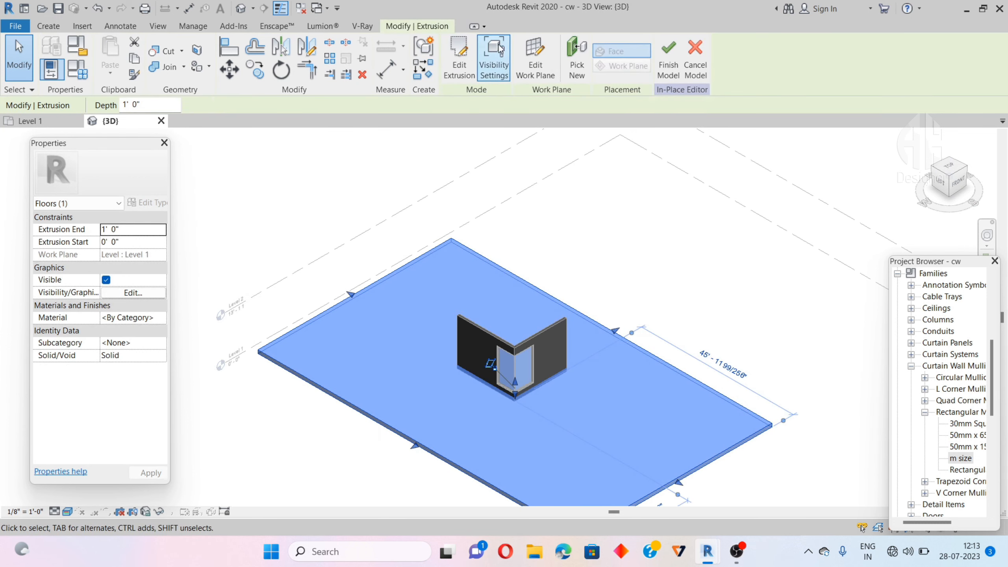
left_click(154, 317)
left_click(161, 317)
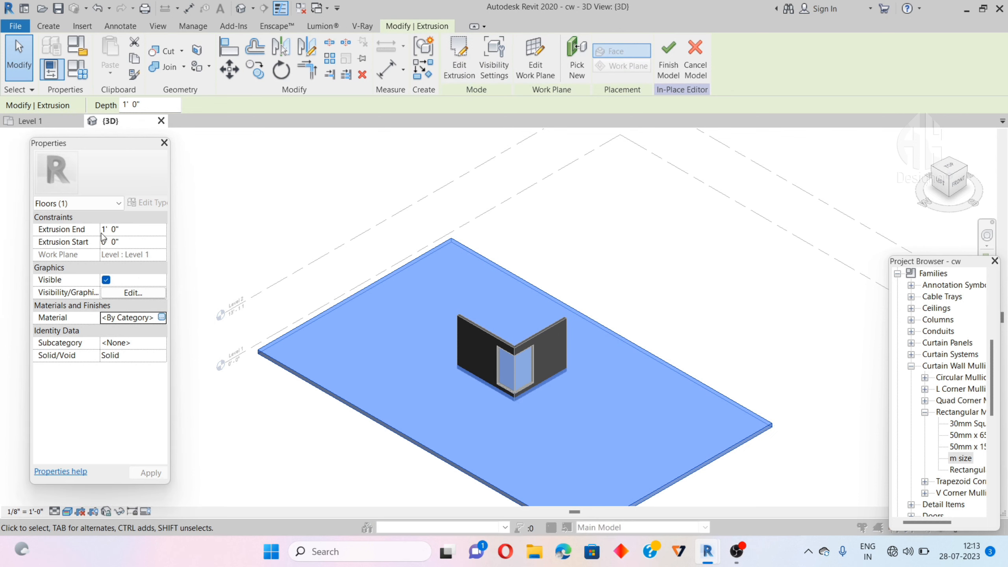
left_click(71, 101)
type("g")
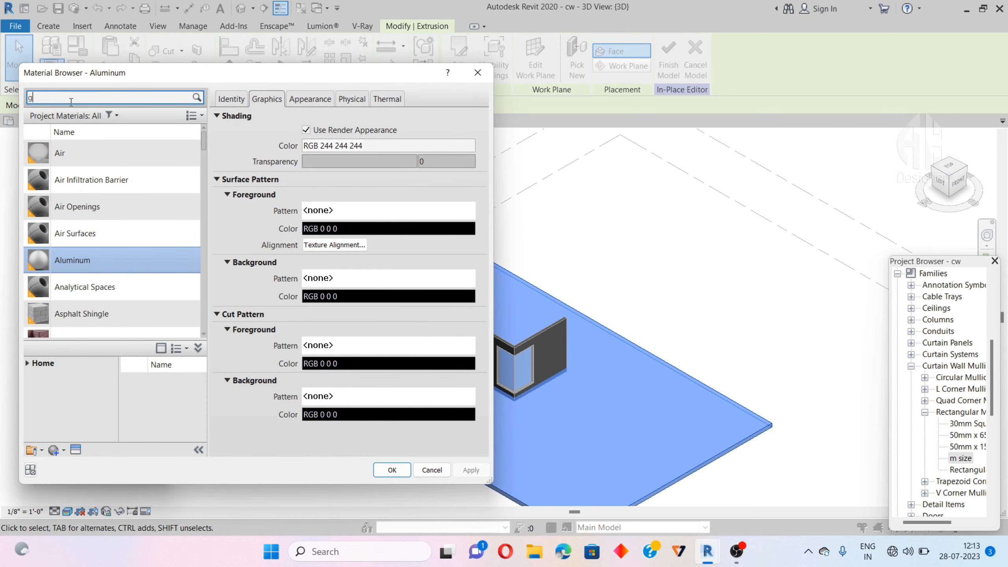
type("y")
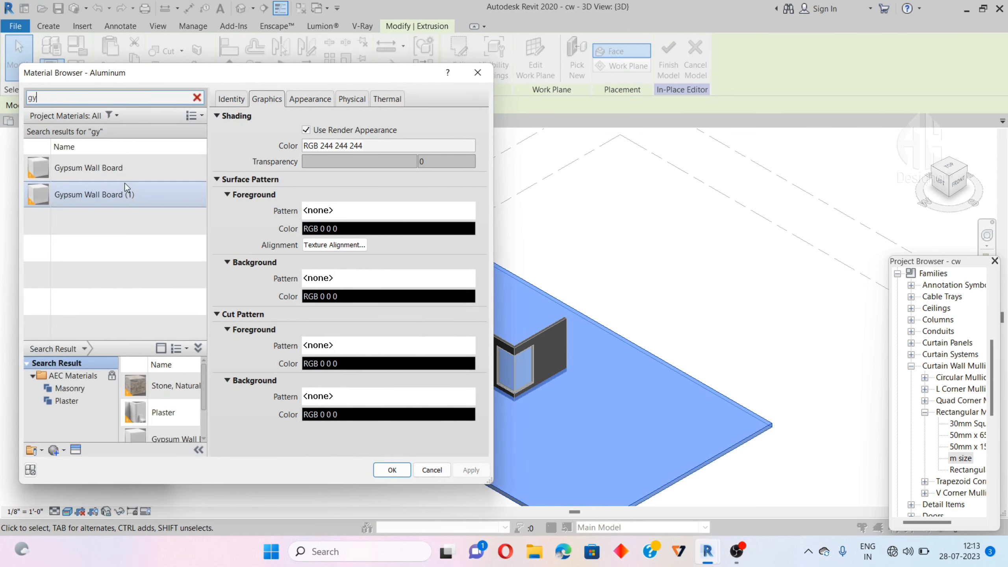
left_click(121, 164)
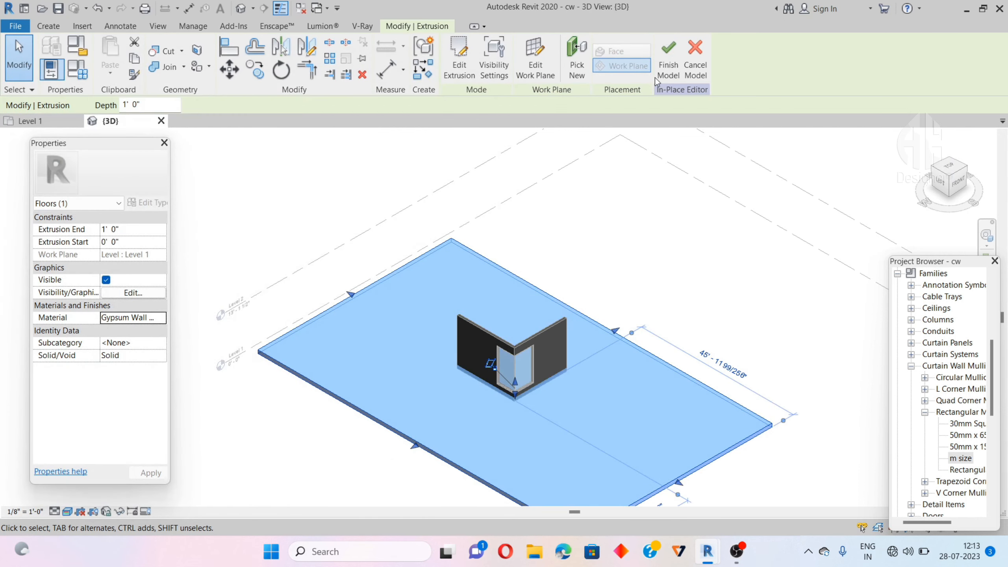
Step: Examine the glass corner, the lower mullion joint and the whole window on its new floor slab
scroll(500, 386, "up", 4)
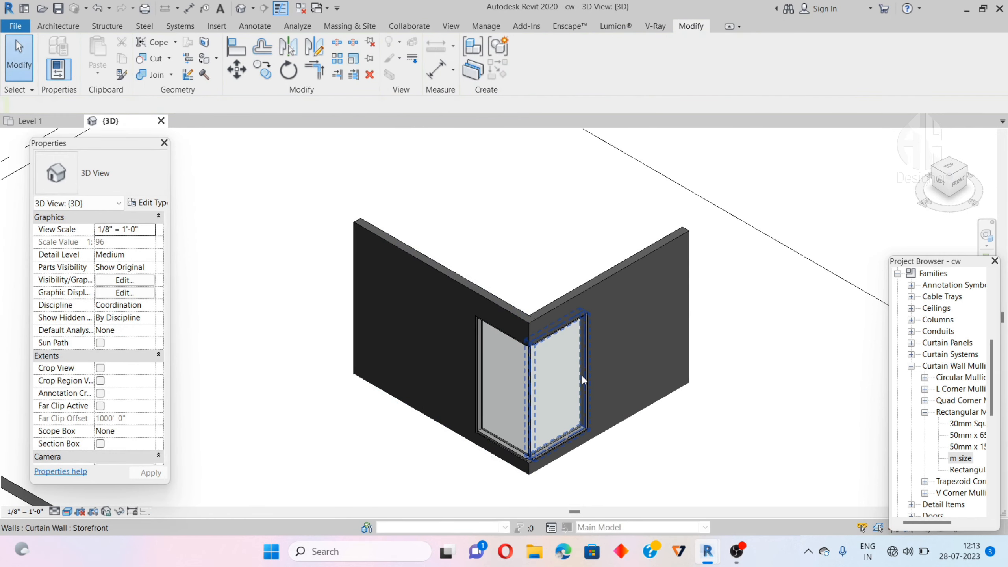
scroll(582, 376, "up", 3)
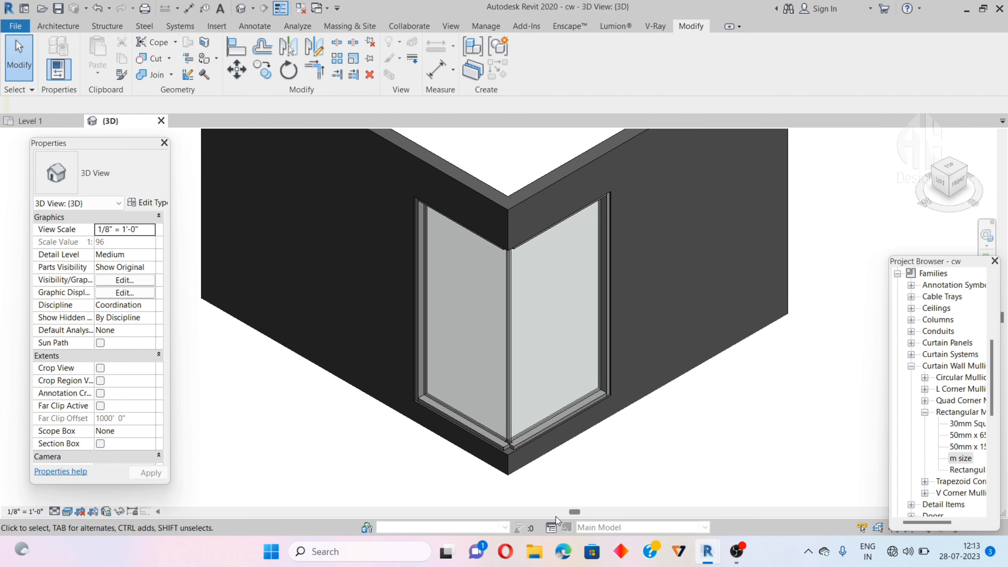
scroll(533, 449, "up", 5)
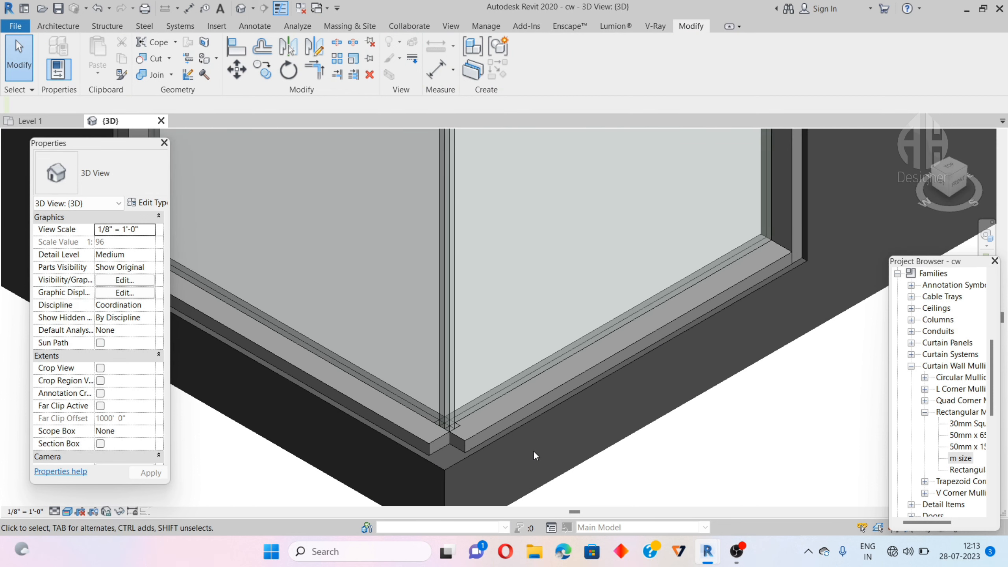
scroll(512, 477, "down", 6)
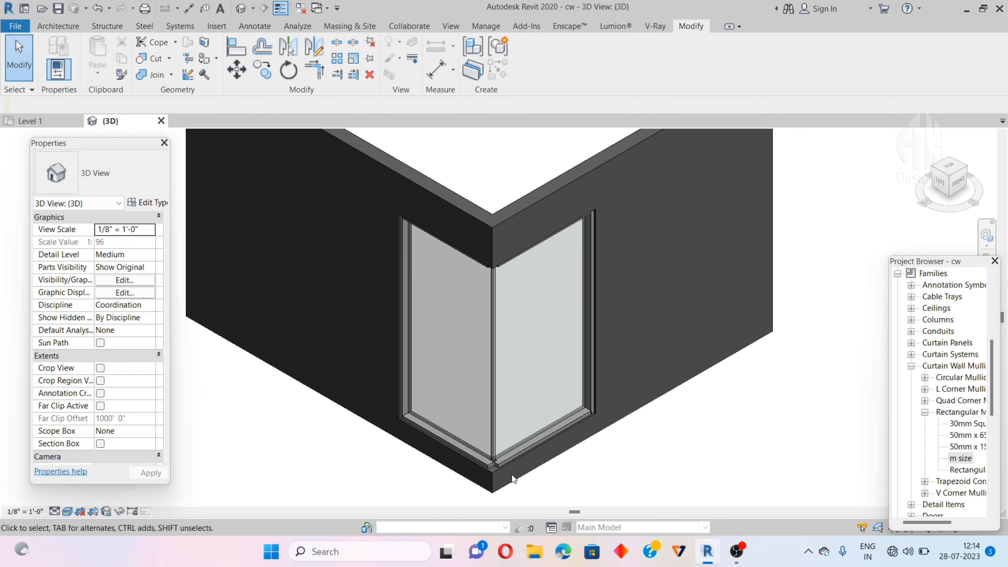
scroll(512, 479, "down", 8)
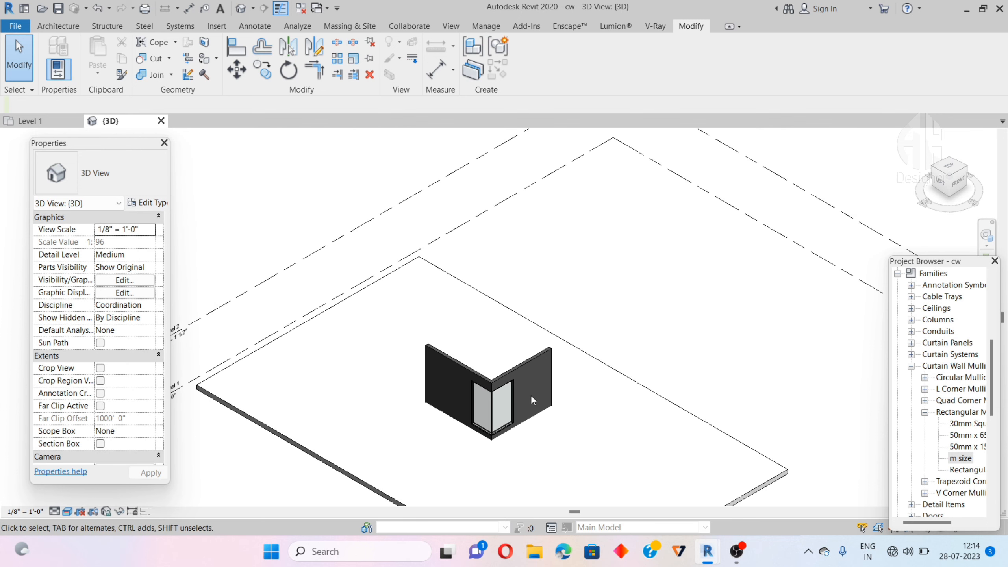
scroll(532, 399, "down", 2)
Step: Show the Enscape tools, and open the {3D} view oriented to the top
left_click(570, 27)
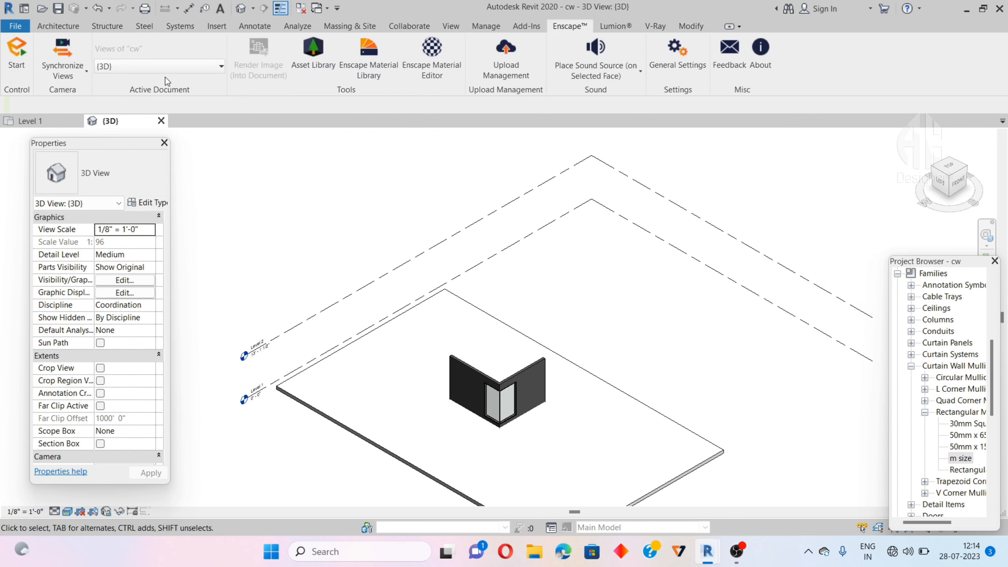
scroll(936, 325, "up", 5)
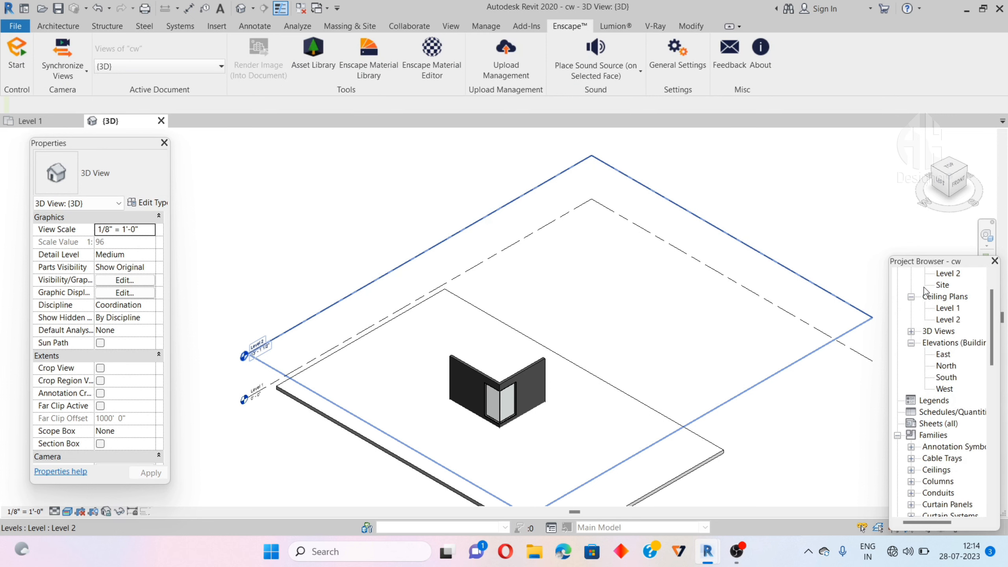
scroll(951, 345, "up", 3)
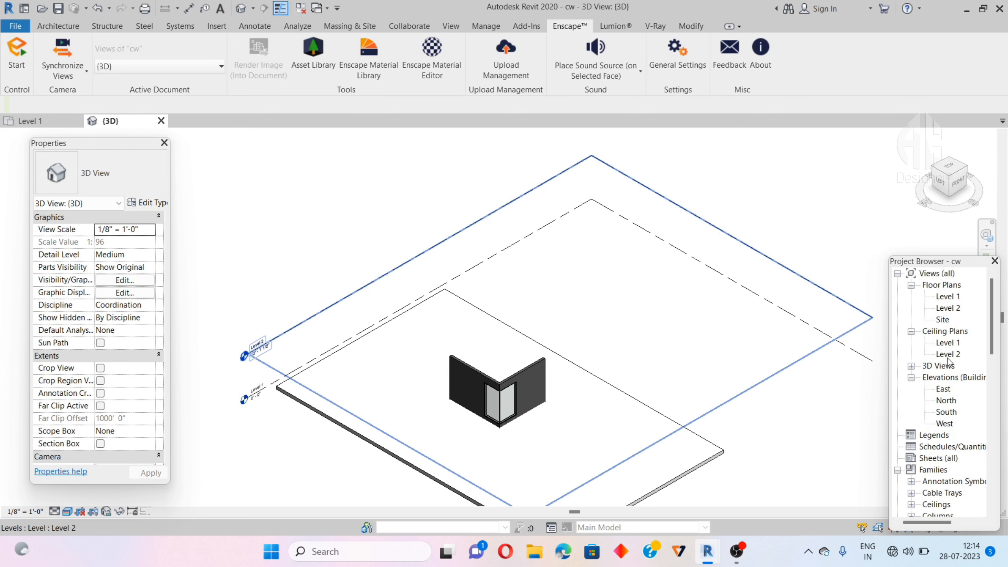
double_click(948, 366)
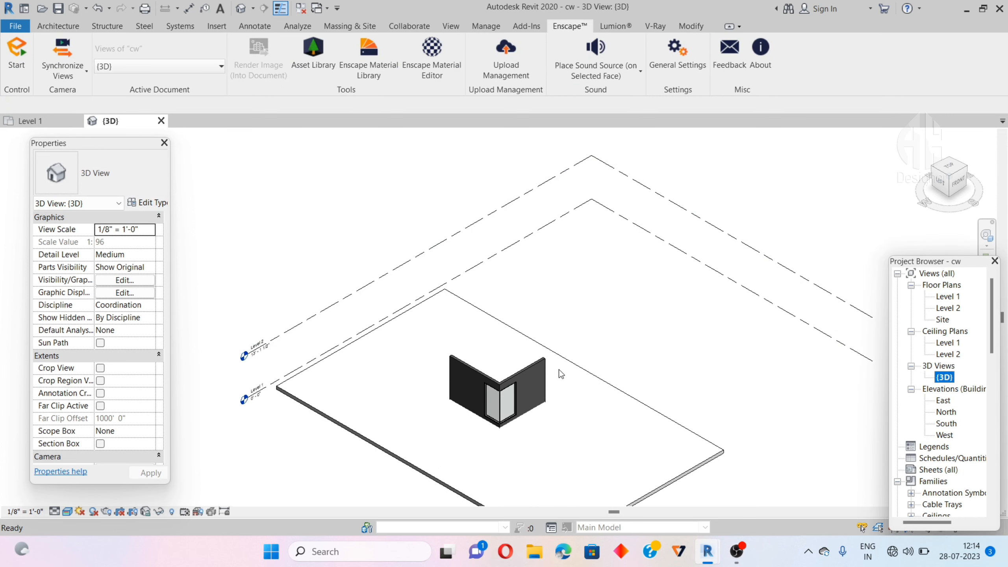
left_click(954, 173)
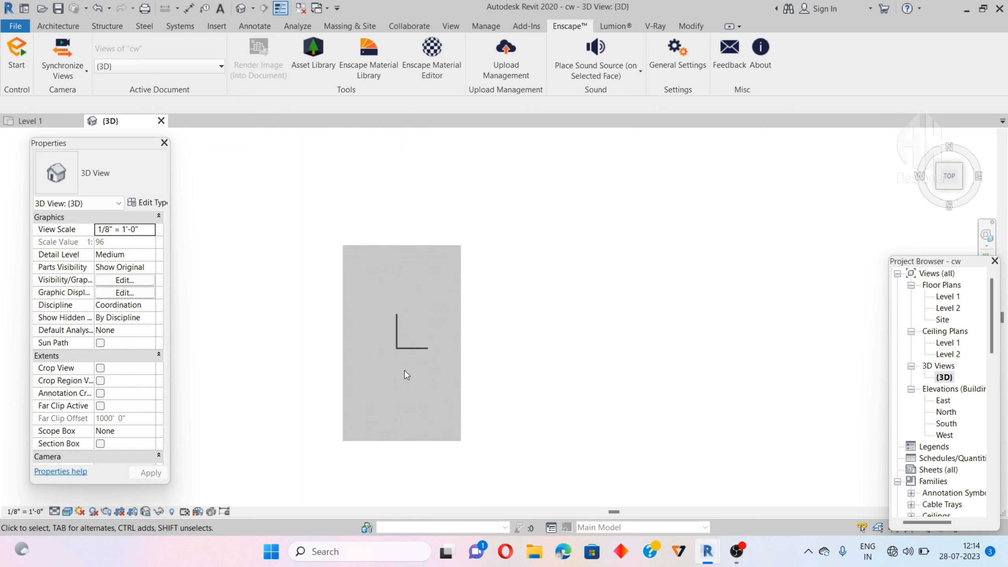
Step: Create a perspective camera view from a point in front of the window, aimed at the corner between the walls
scroll(405, 375, "up", 2)
left_click(253, 9)
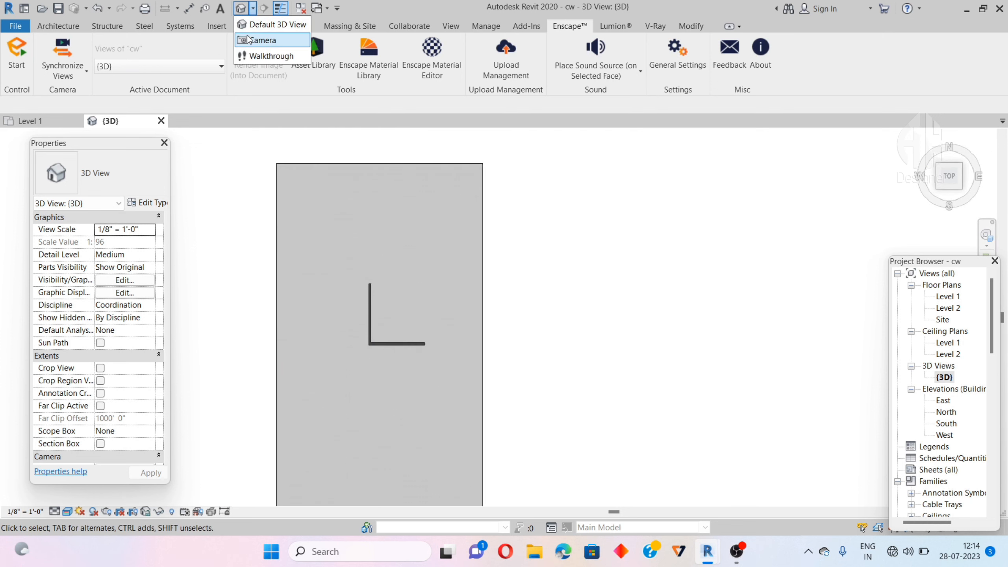
left_click(263, 38)
left_click(403, 438)
left_click(413, 294)
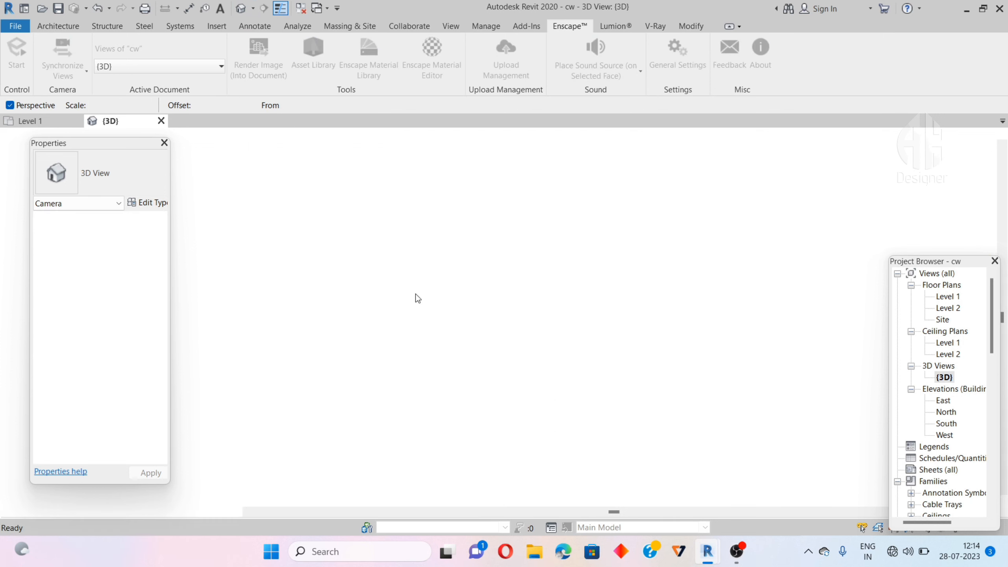
left_click(506, 233)
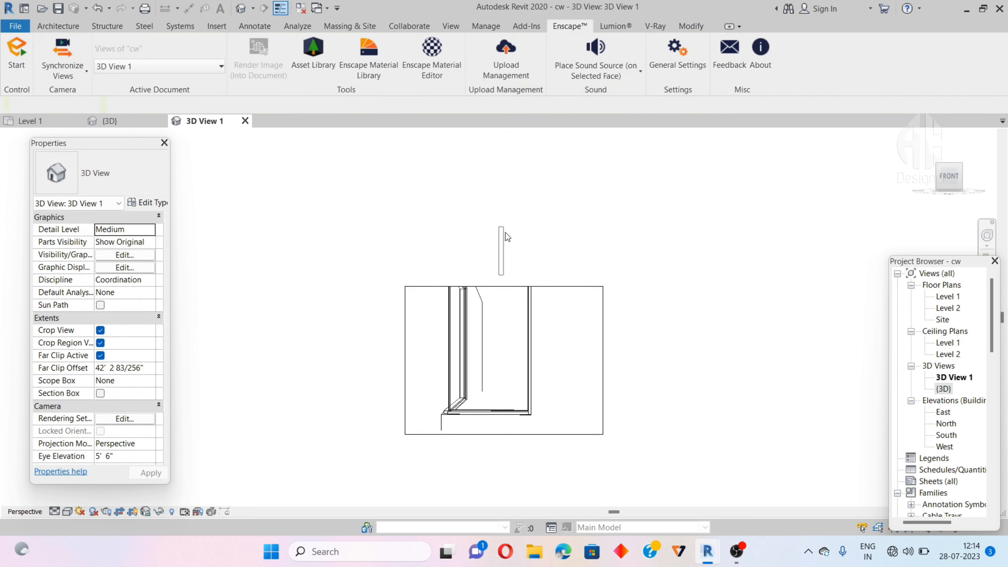
Step: Enlarge the crop region of 3D View 1 upward and to both sides so it frames the whole corner window
left_click(509, 286)
left_click_drag(504, 286, 505, 217)
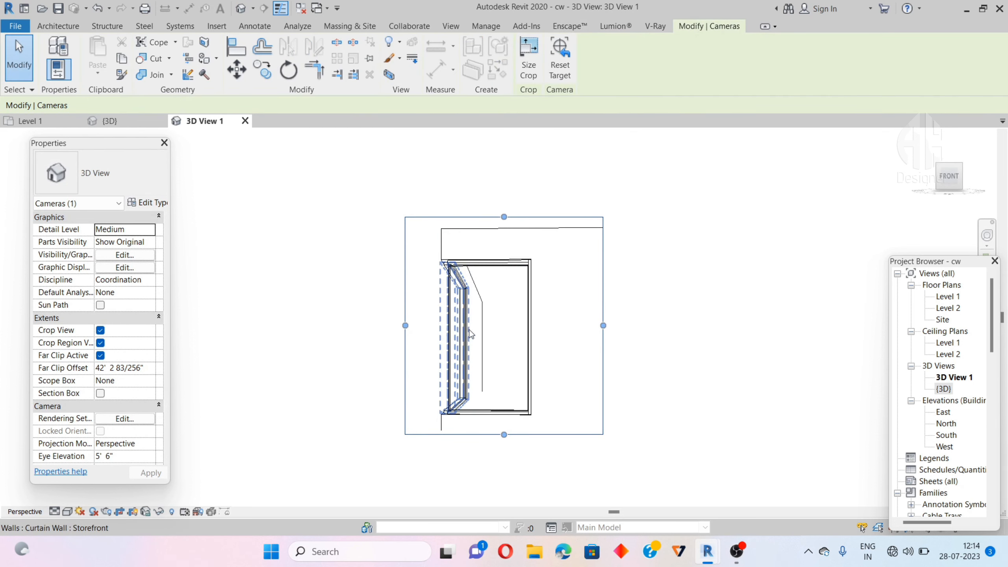
left_click_drag(405, 325, 346, 326)
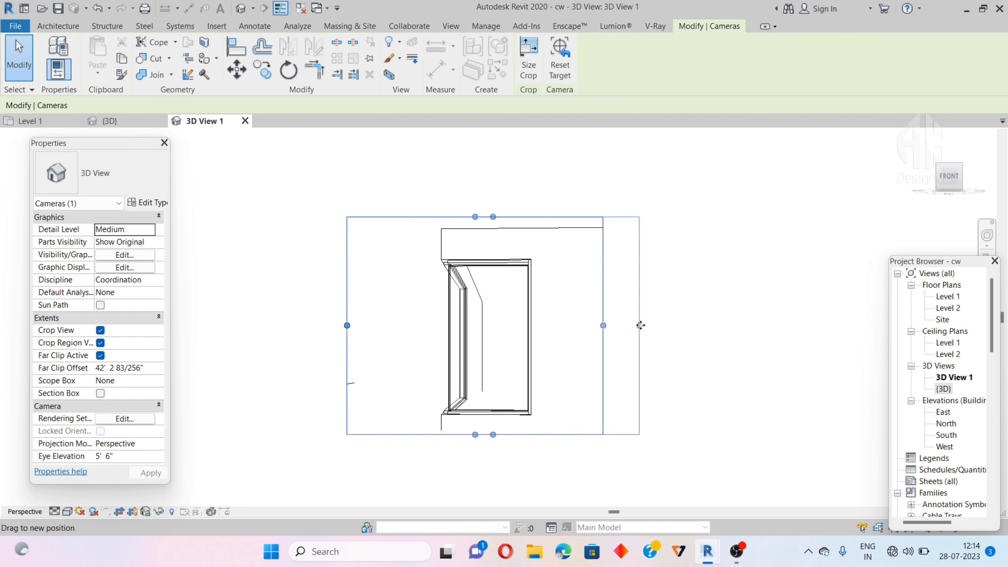
left_click_drag(640, 325, 639, 325)
left_click(581, 345)
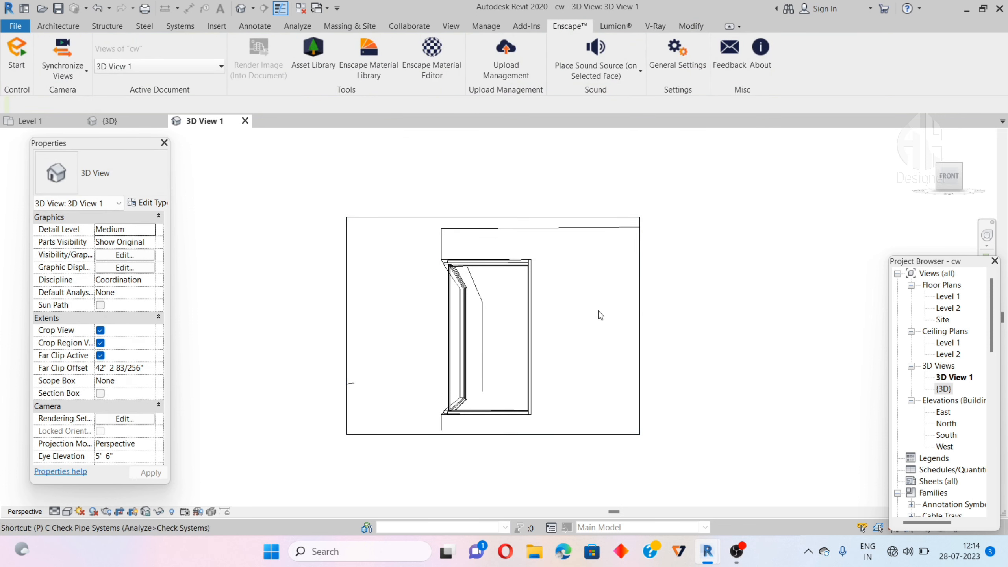
Step: Start the Paint tool in 3D View 1 and choose Asphalt Shingle as the paint material for the wall
key("p")
key("t")
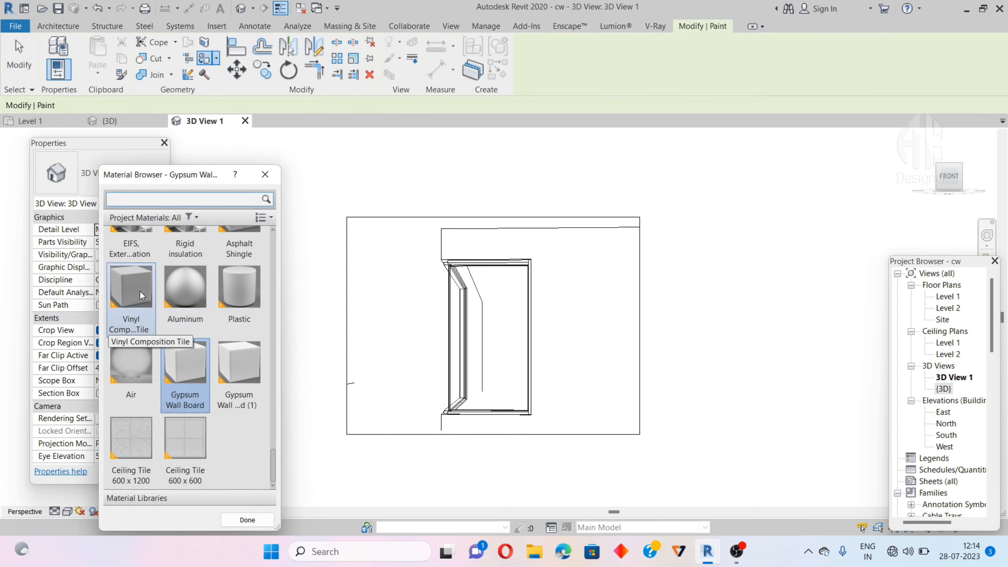
scroll(168, 299, "down", 5)
scroll(175, 301, "up", 5)
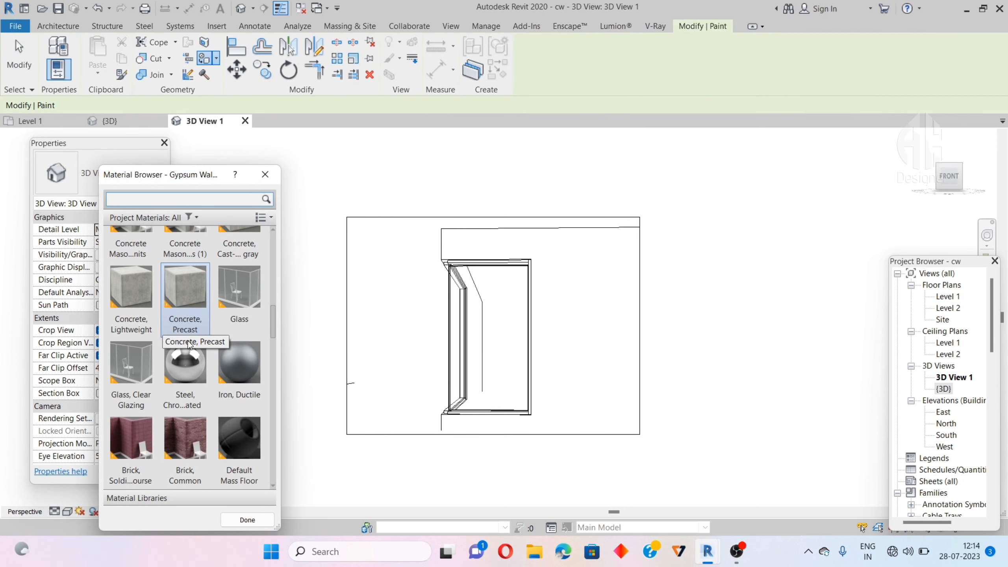
scroll(145, 425, "up", 5)
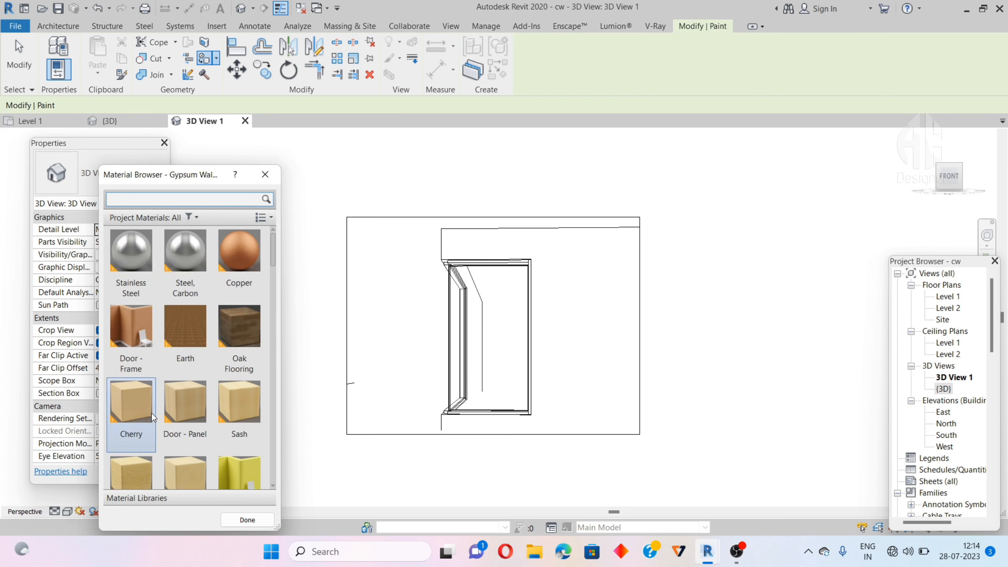
scroll(178, 394, "down", 8)
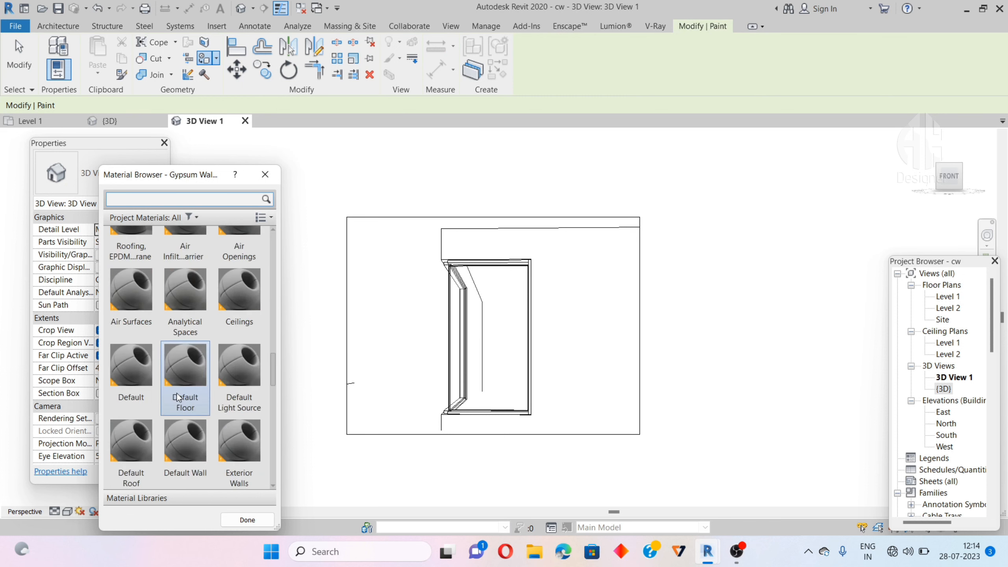
scroll(183, 358, "down", 5)
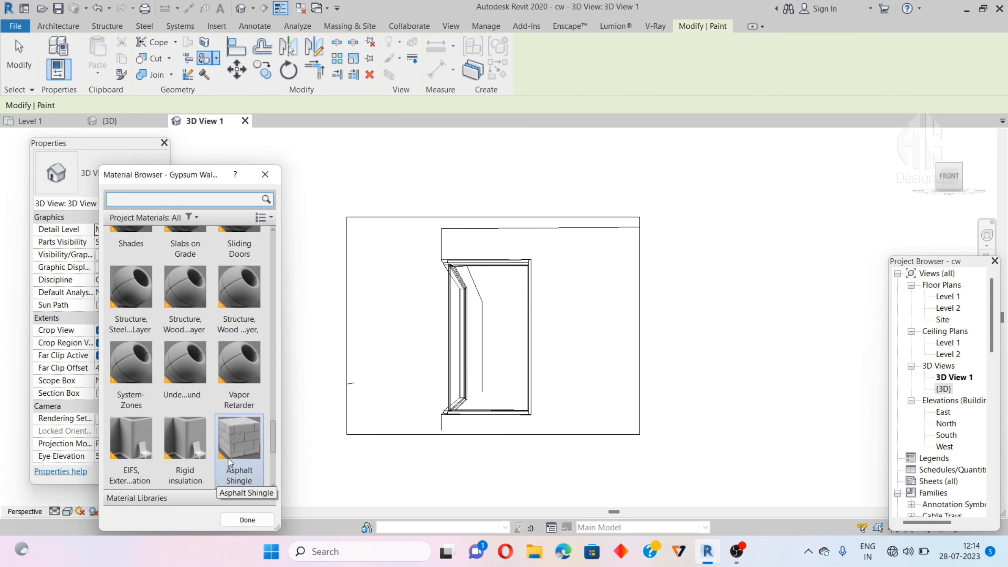
left_click(239, 443)
scroll(599, 322, "up", 1)
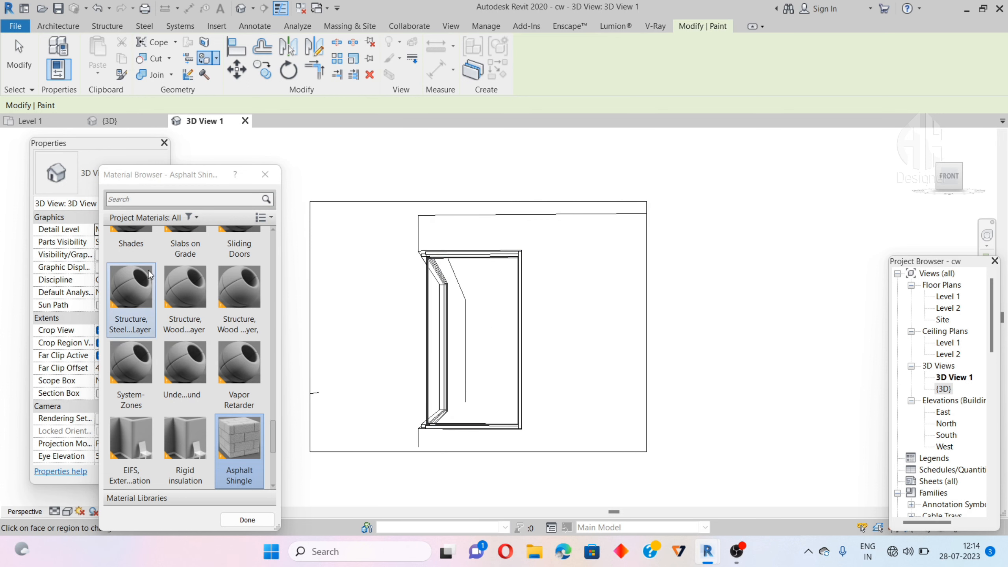
scroll(182, 246, "up", 3)
Step: Find the Gypsum Wall Board (1) material by searching for "gy", and paint the top faces of both walls with it in the {3D} view
left_click(157, 200)
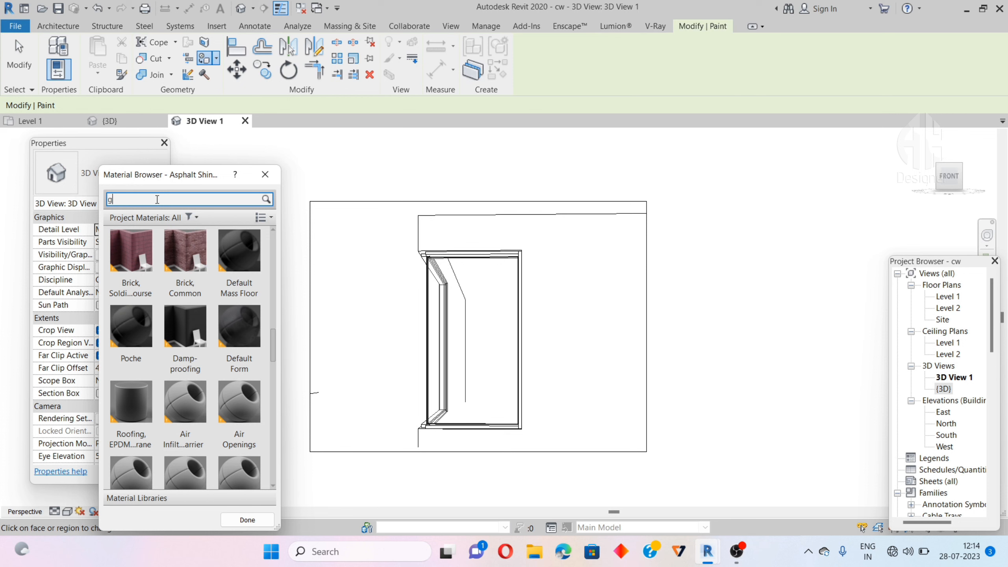
type("gy")
left_click(210, 274)
scroll(506, 317, "up", 1)
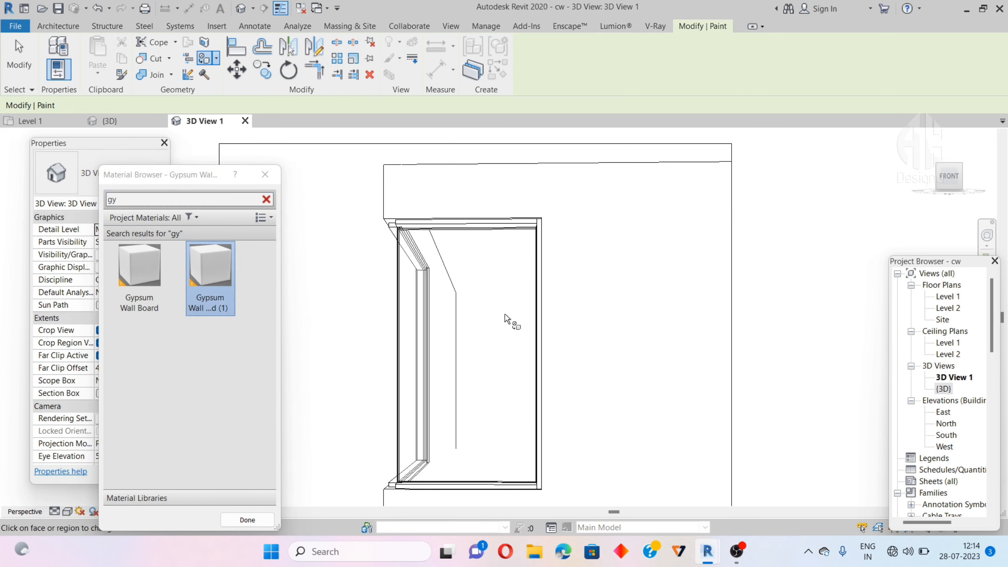
scroll(474, 262, "down", 2)
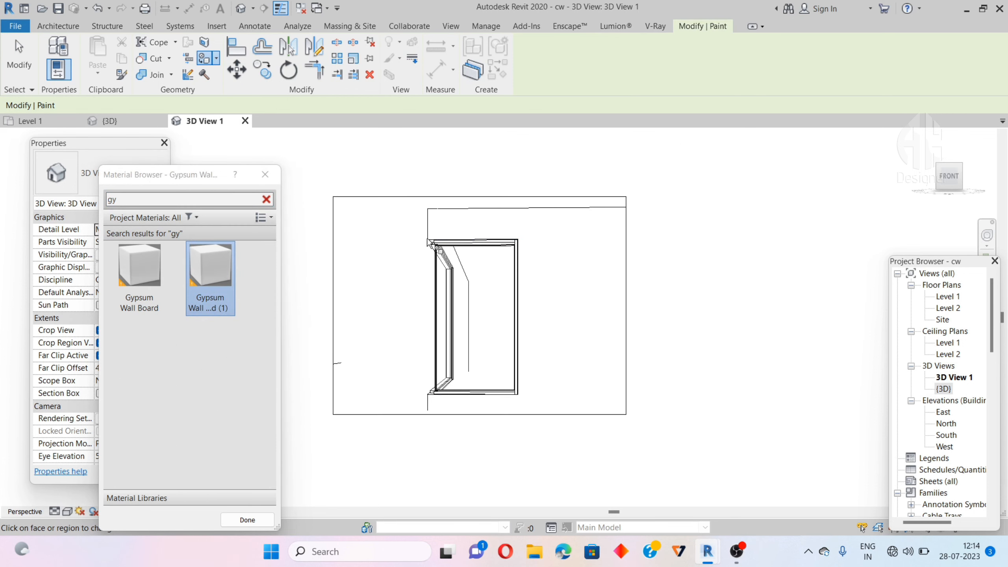
left_click(107, 121)
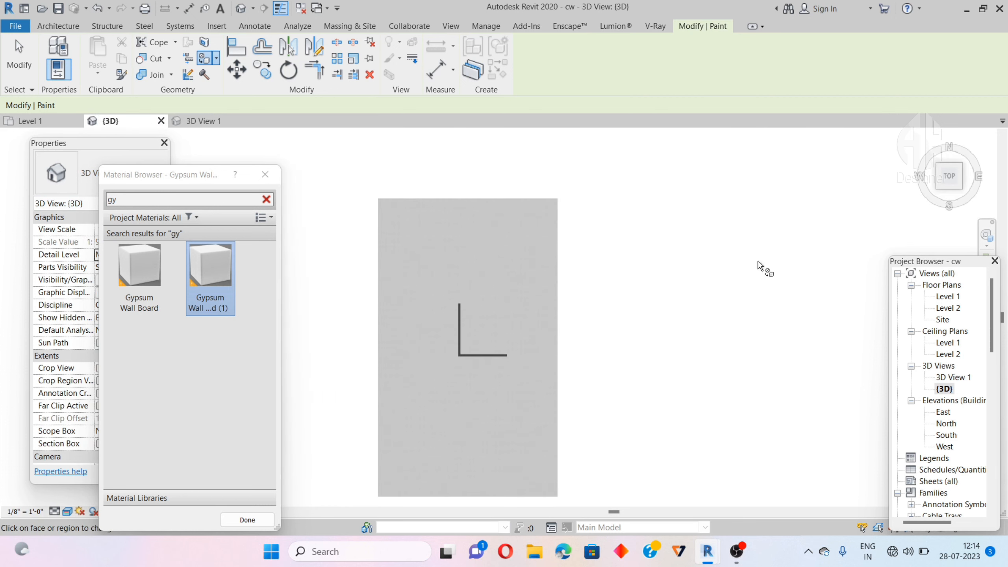
left_click(953, 185)
scroll(501, 268, "up", 8)
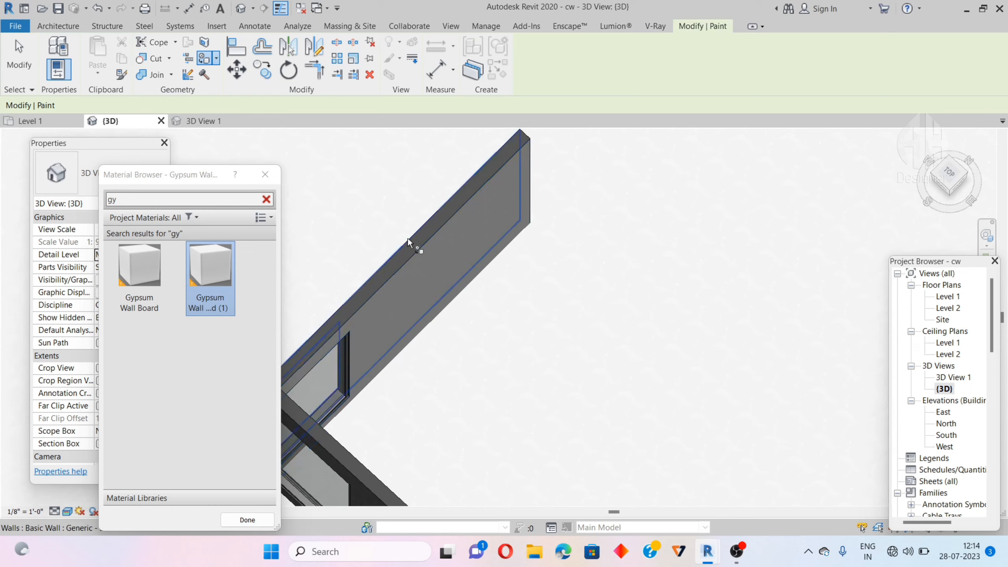
scroll(409, 242, "down", 6)
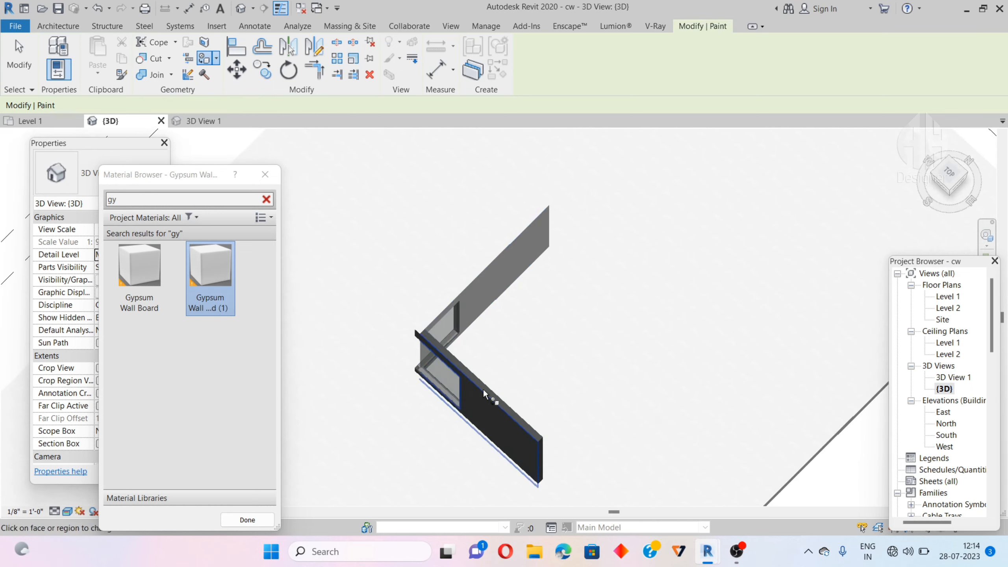
scroll(484, 391, "up", 6)
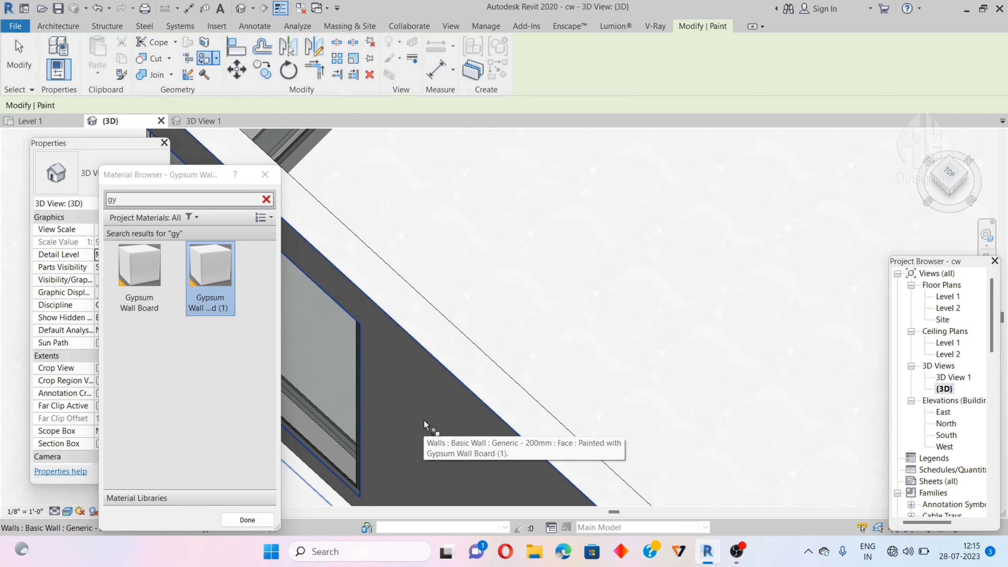
key("Escape")
Step: Start Enscape to render the {3D} view of the painted corner window
scroll(484, 387, "down", 5)
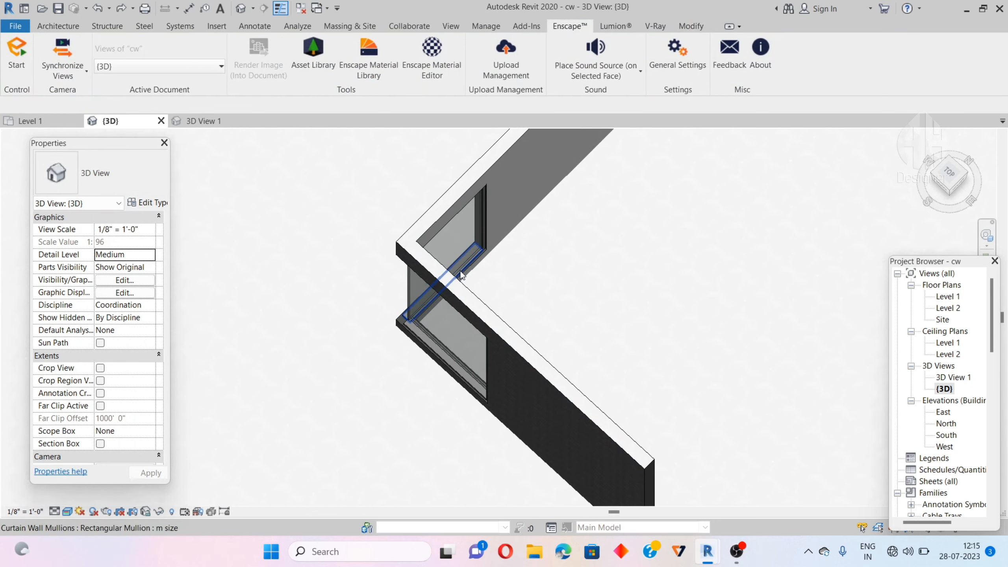
scroll(460, 274, "down", 1)
scroll(426, 330, "up", 2)
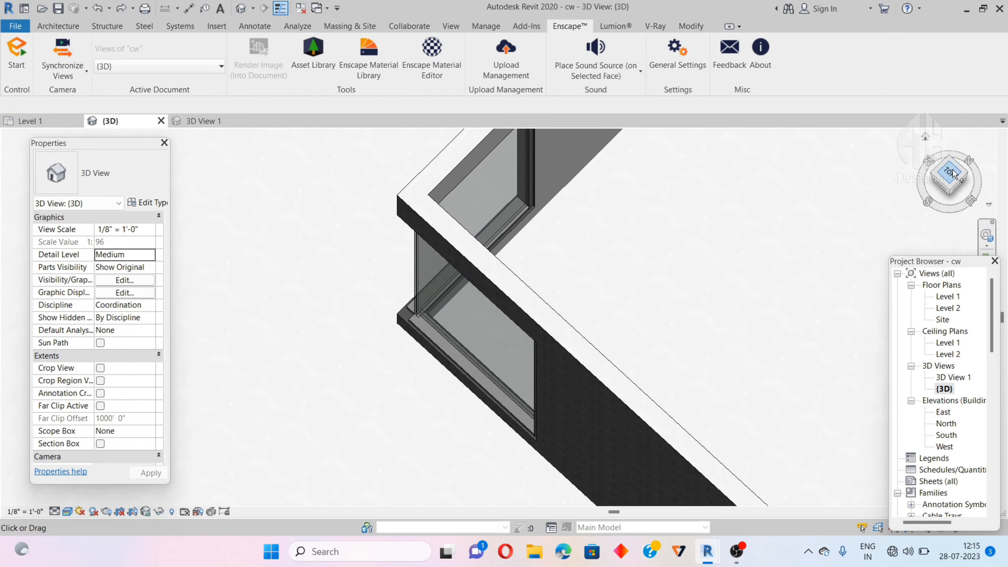
left_click(953, 172)
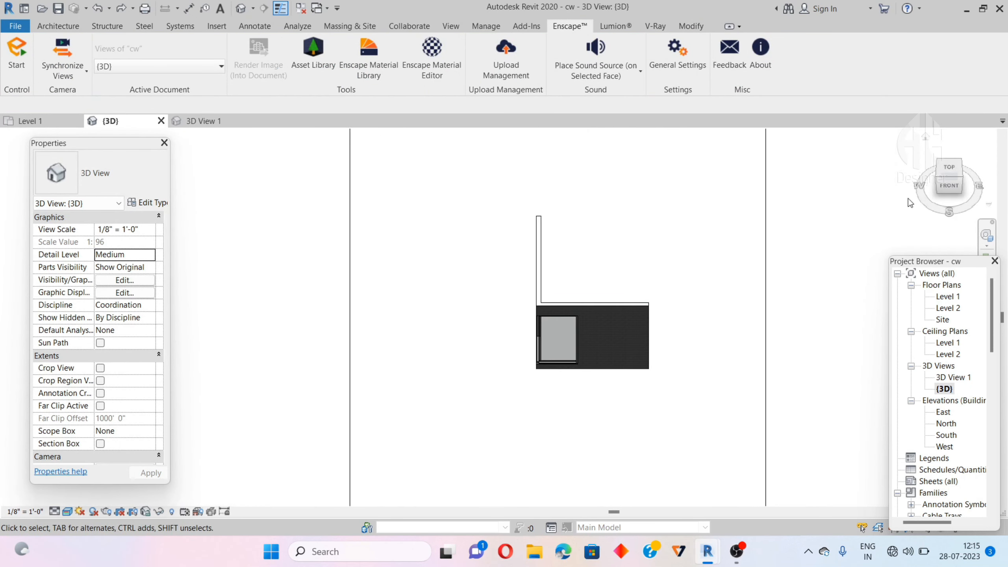
mouse_move(955, 175)
left_mouse_down()
mouse_move(946, 198)
mouse_move(969, 186)
left_mouse_up()
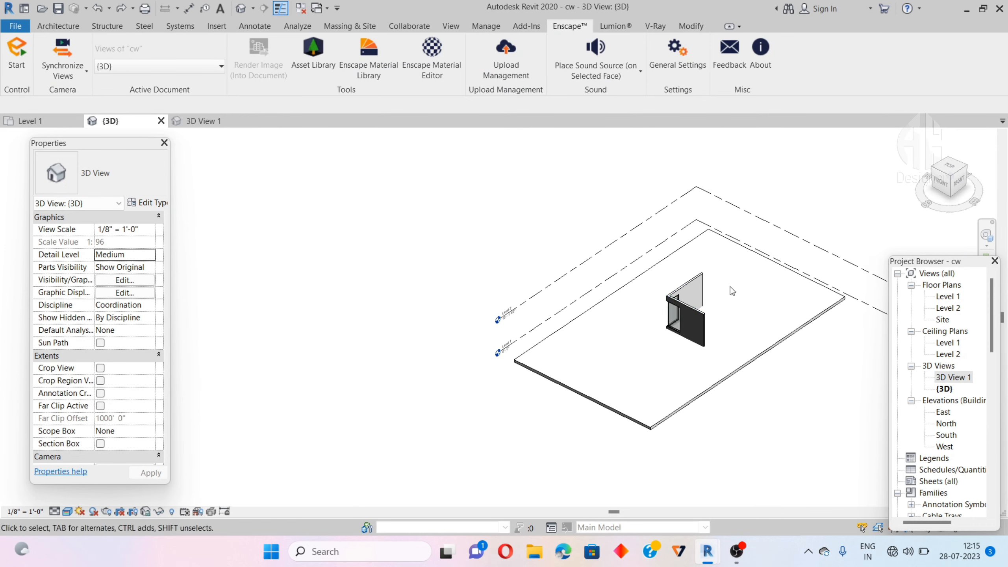
scroll(651, 317, "up", 2)
scroll(714, 299, "up", 2)
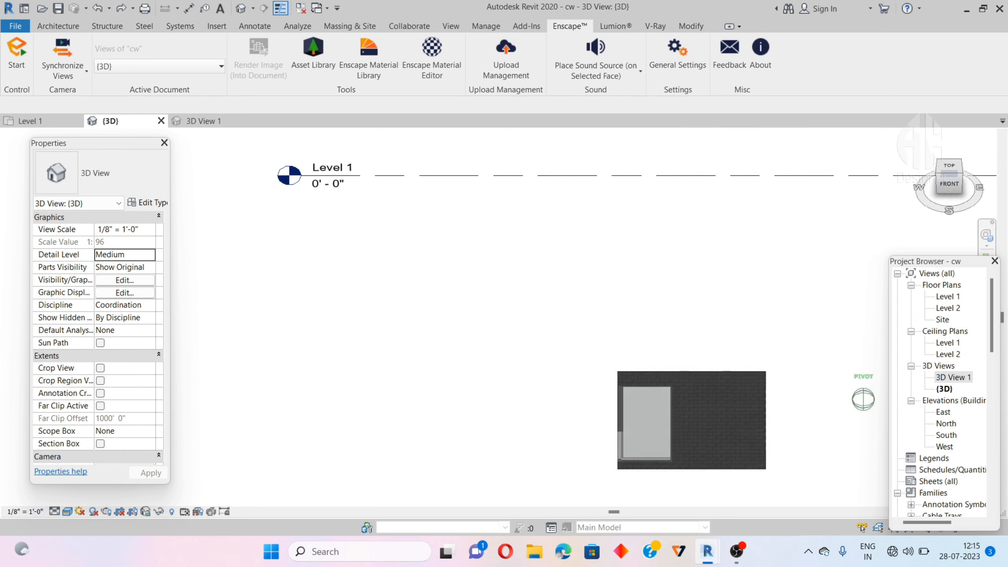
left_click(16, 56)
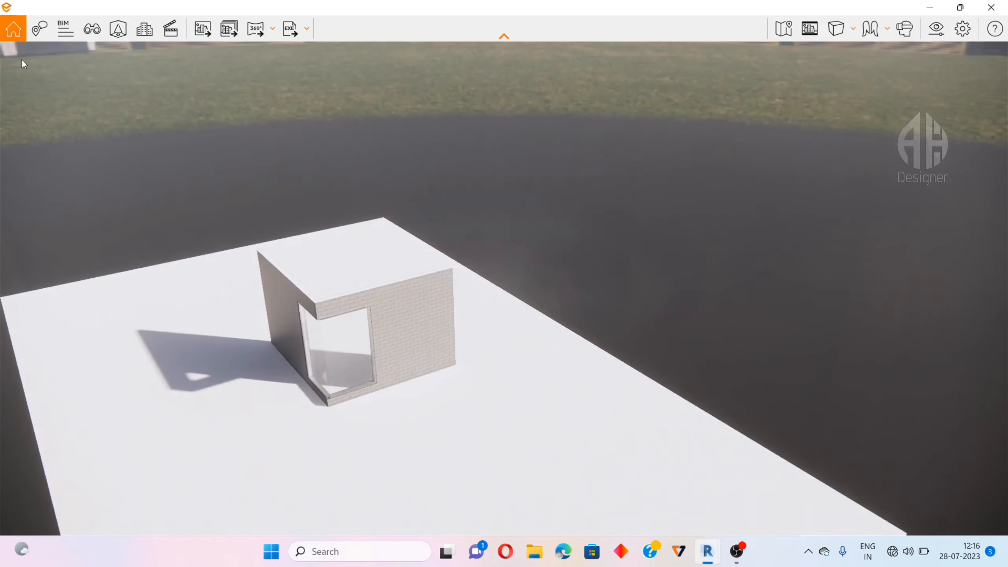
Step: Examine the rendered window and its frameless glass corner in Enscape from above, from ground level and from the side wall
scroll(281, 398, "up", 2)
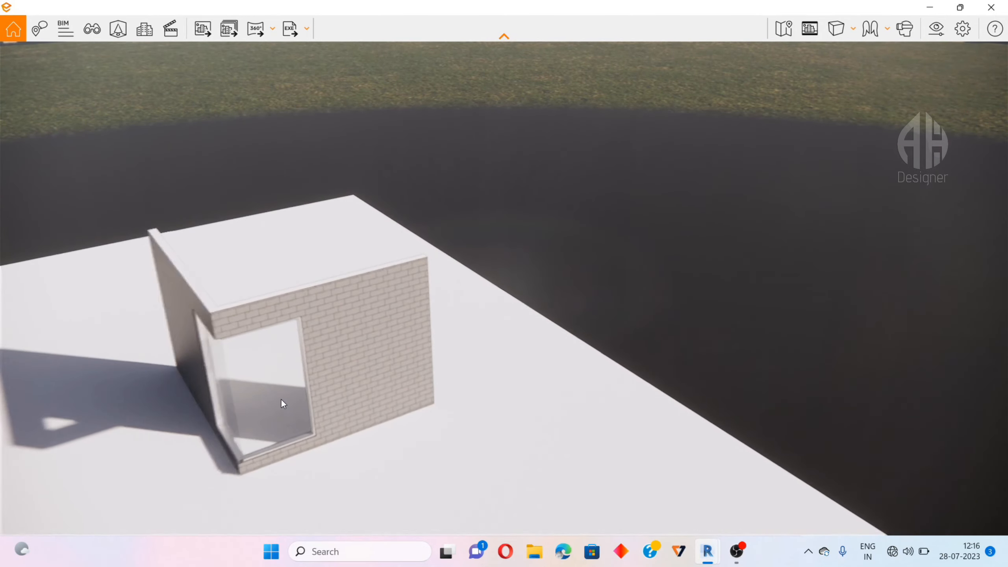
middle_click_drag(281, 399, 281, 214)
scroll(504, 288, "up", 1)
key("u")
left_click_drag(263, 123, 263, 321)
key("q")
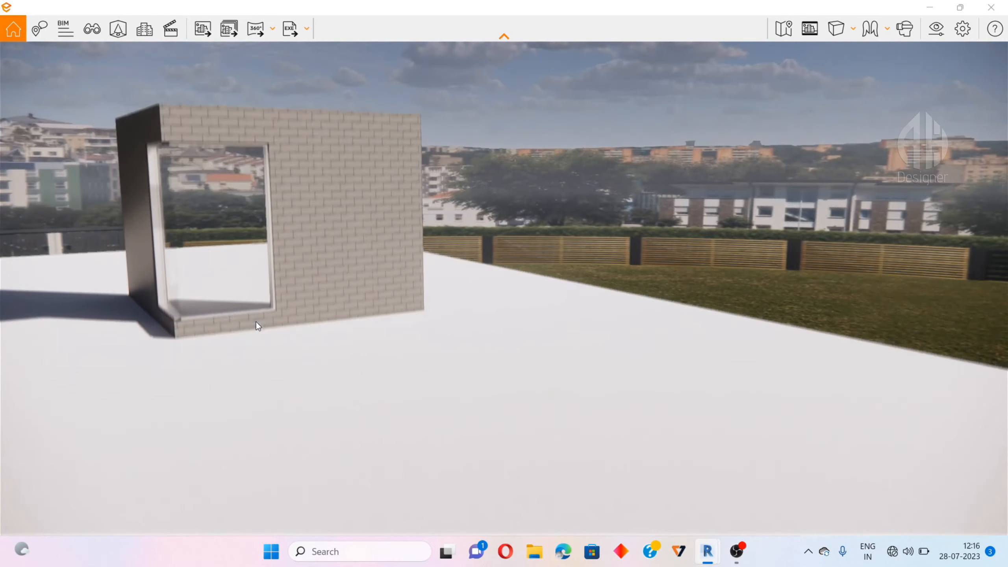
scroll(230, 302, "up", 2)
right_click_drag(229, 302, 220, 342)
scroll(220, 297, "up", 1)
right_click_drag(220, 297, 292, 360)
scroll(292, 361, "down", 2)
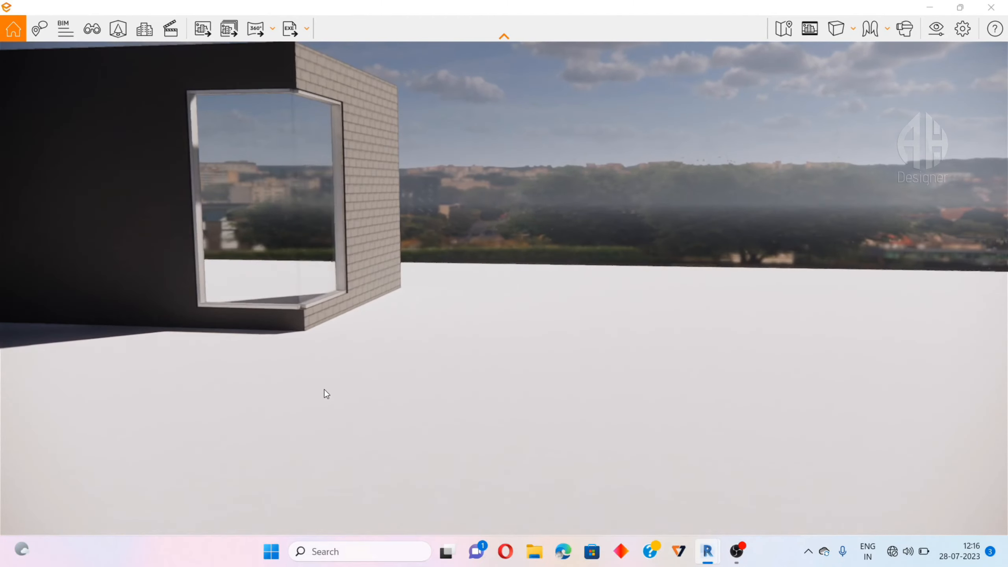
right_click_drag(234, 349, 278, 314)
scroll(225, 307, "up", 1)
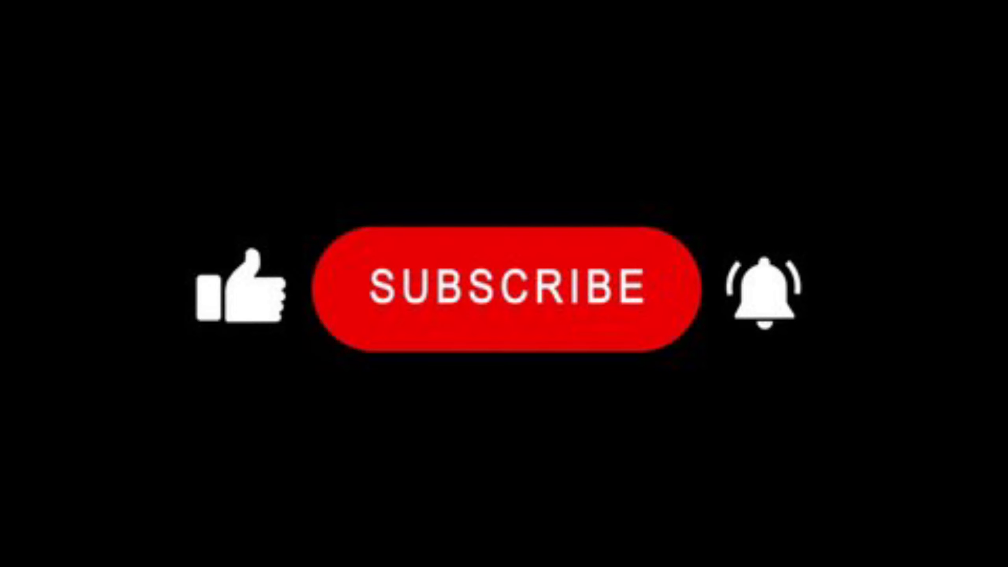